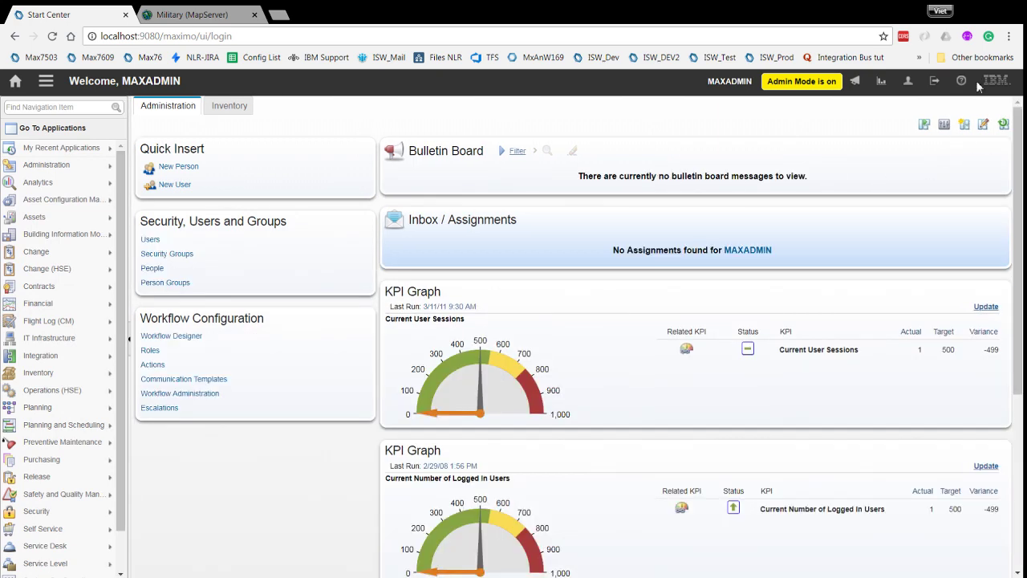
View the system information for the installed product versions and close it
{"action": "left_click", "coordinate": [962, 81]}
{"action": "left_click", "coordinate": [939, 134]}
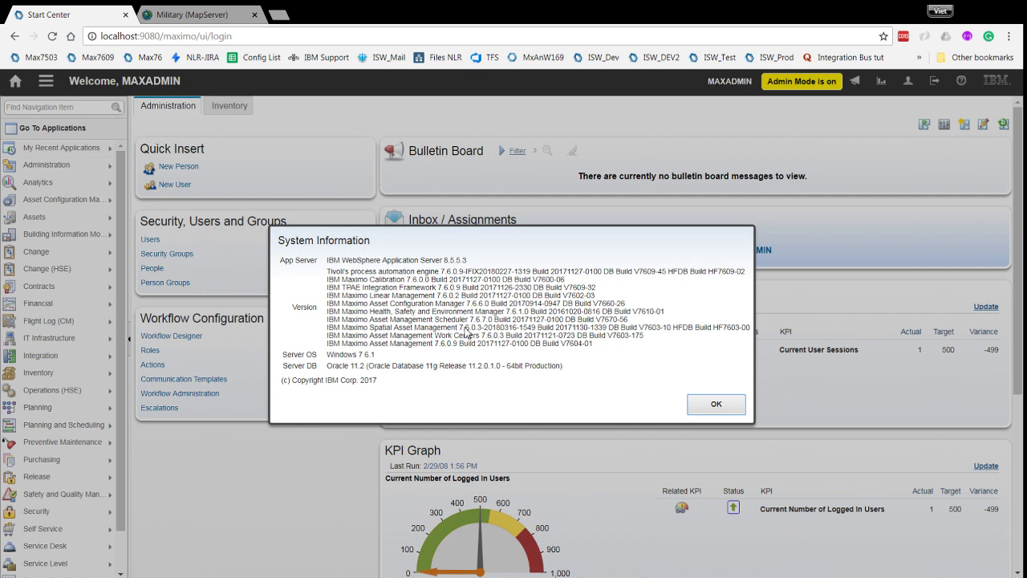
{"action": "left_click", "coordinate": [700, 403]}
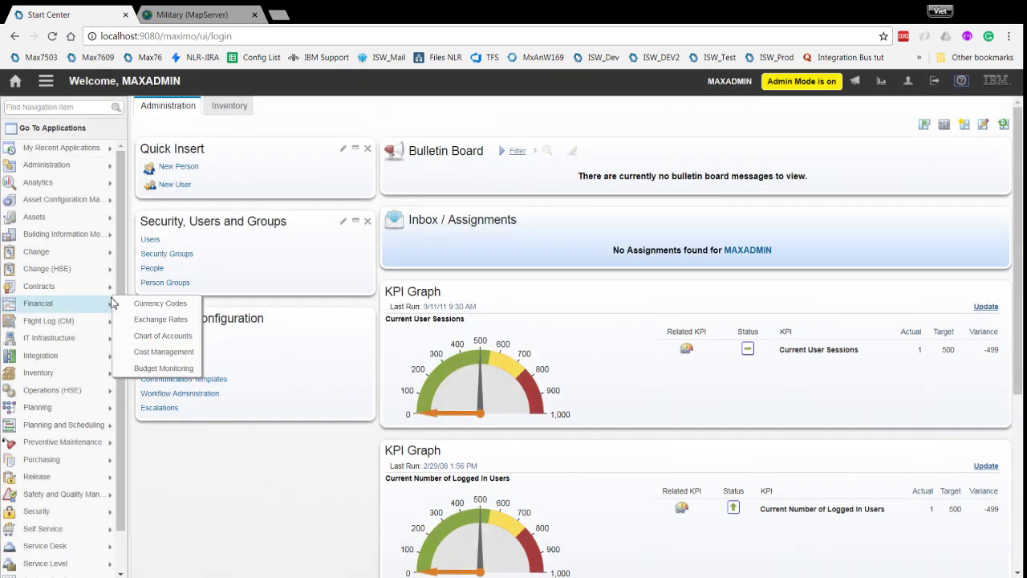
Create a new map record in the Map Manager application with the description ArcGIS
{"action": "mouse_move", "coordinate": [82, 173]}
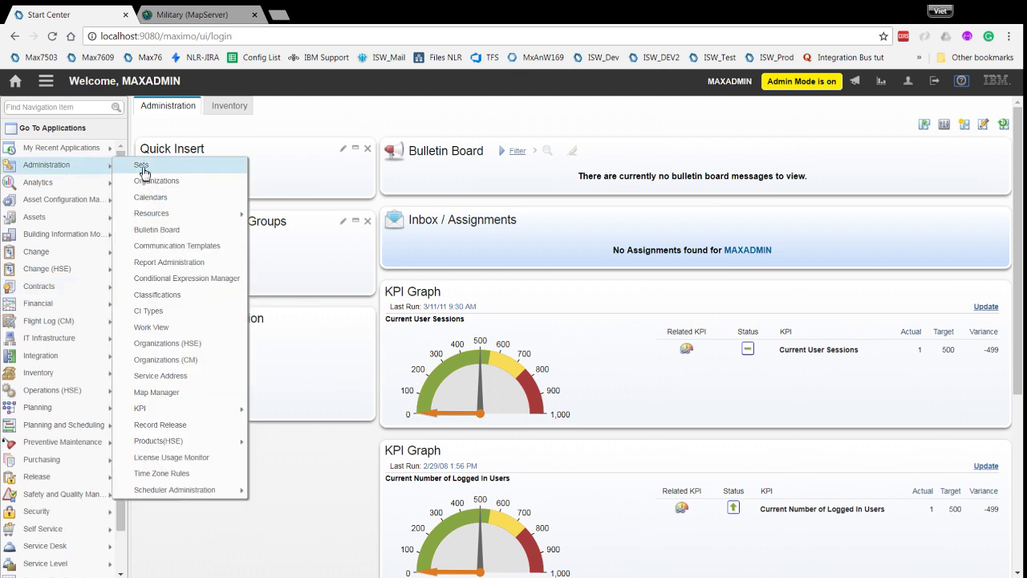
{"action": "left_click", "coordinate": [157, 393]}
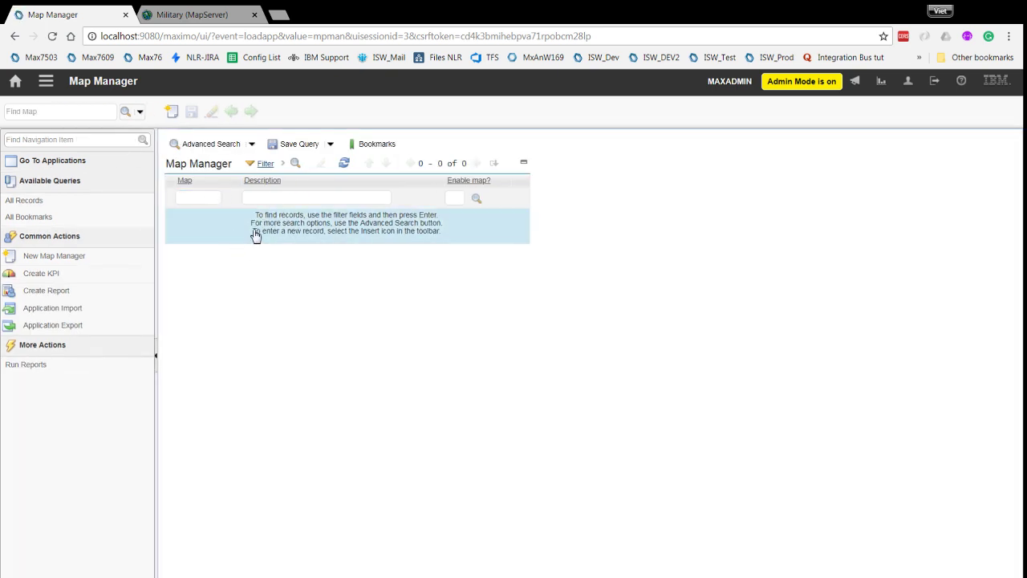
{"action": "left_click", "coordinate": [172, 112]}
{"action": "left_click", "coordinate": [310, 181]}
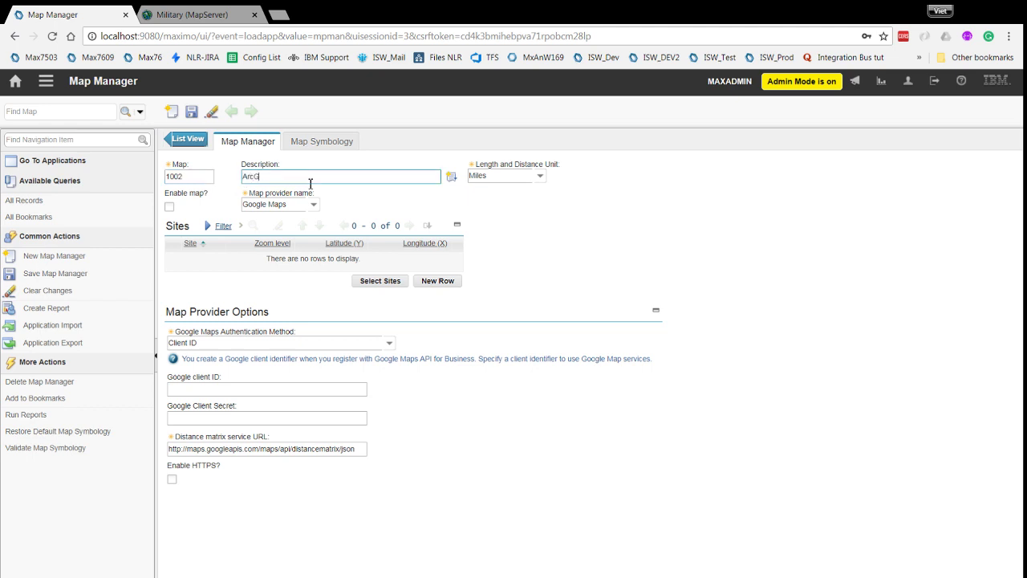
{"action": "key", "text": "Tab"}
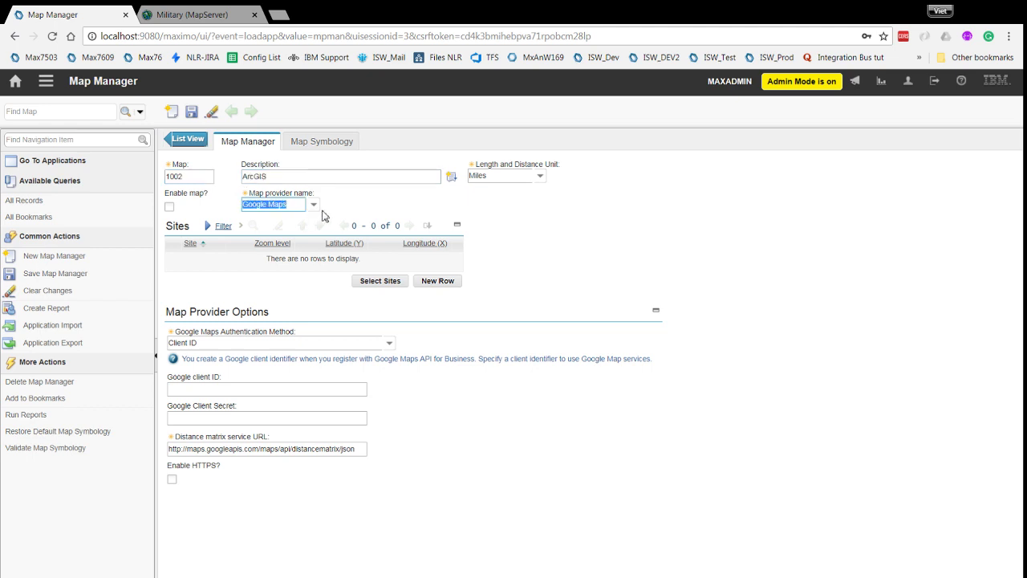
Set the map provider to Maximo Spatial and the length and distance unit to Kilometers
{"action": "left_click", "coordinate": [314, 204]}
{"action": "left_click", "coordinate": [291, 248]}
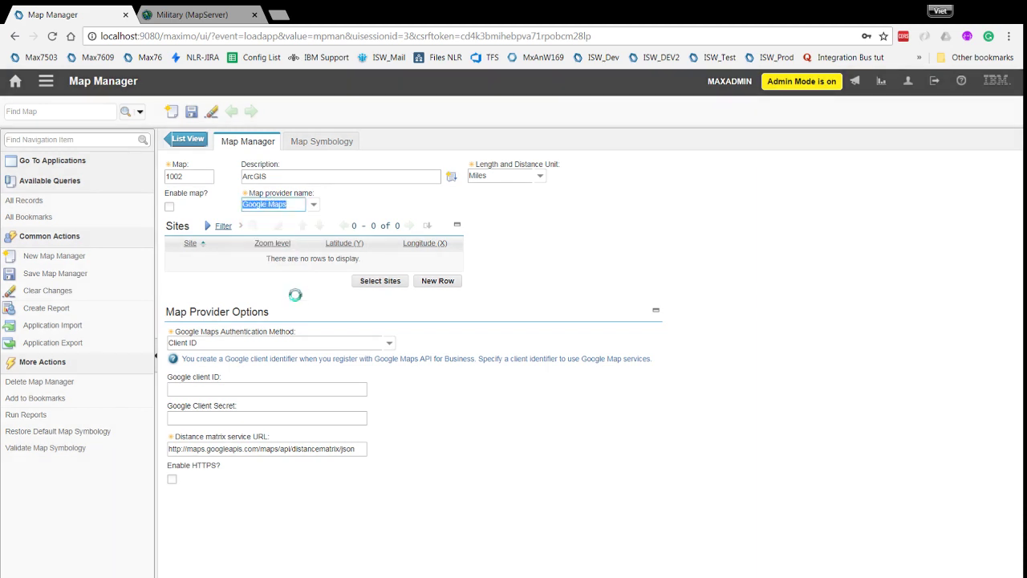
{"action": "left_click", "coordinate": [540, 175]}
{"action": "left_click", "coordinate": [504, 198]}
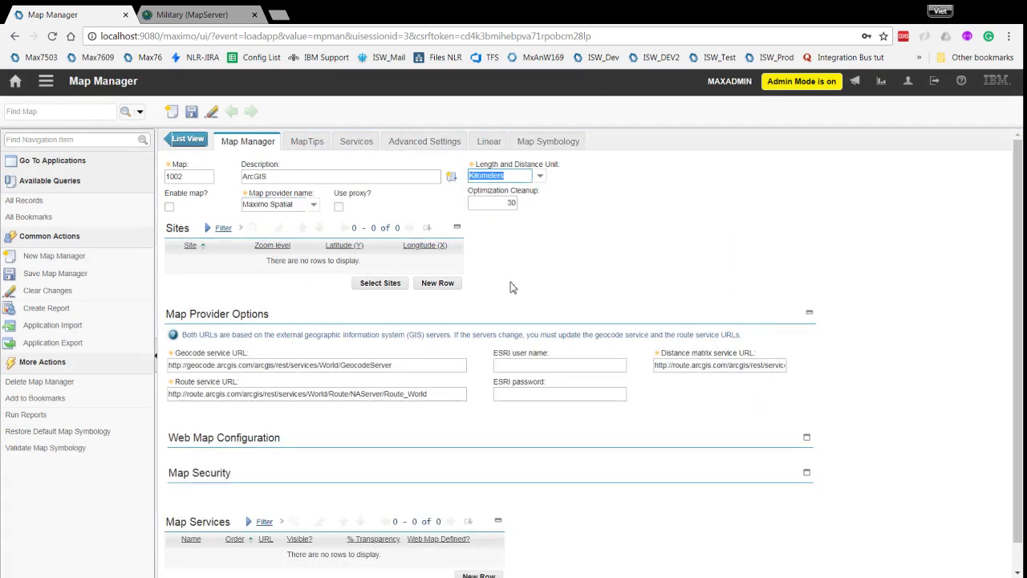
Add the BEDFORD site to the map and save the record
{"action": "left_click", "coordinate": [387, 283]}
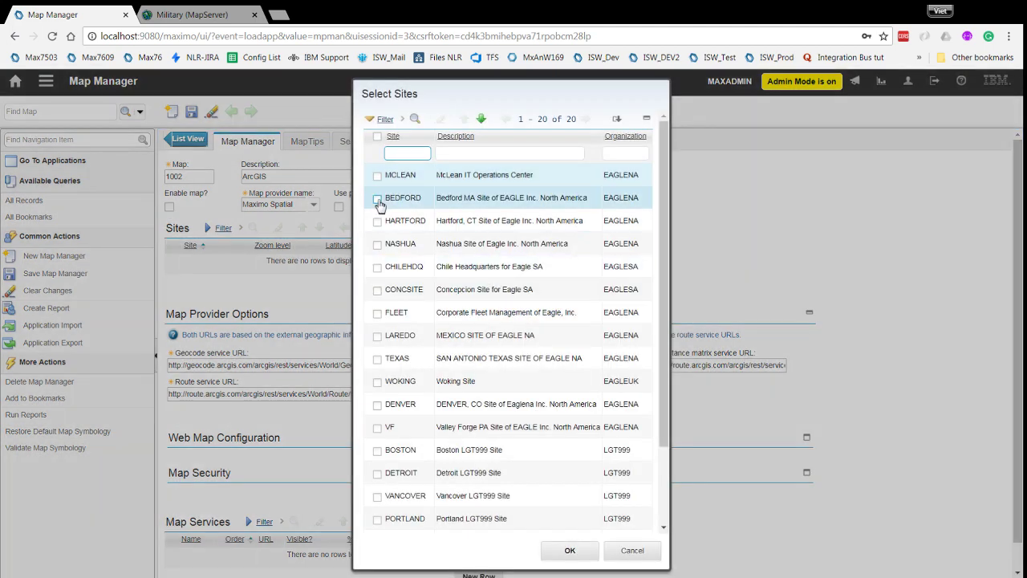
{"action": "left_click", "coordinate": [377, 199]}
{"action": "left_click", "coordinate": [566, 552]}
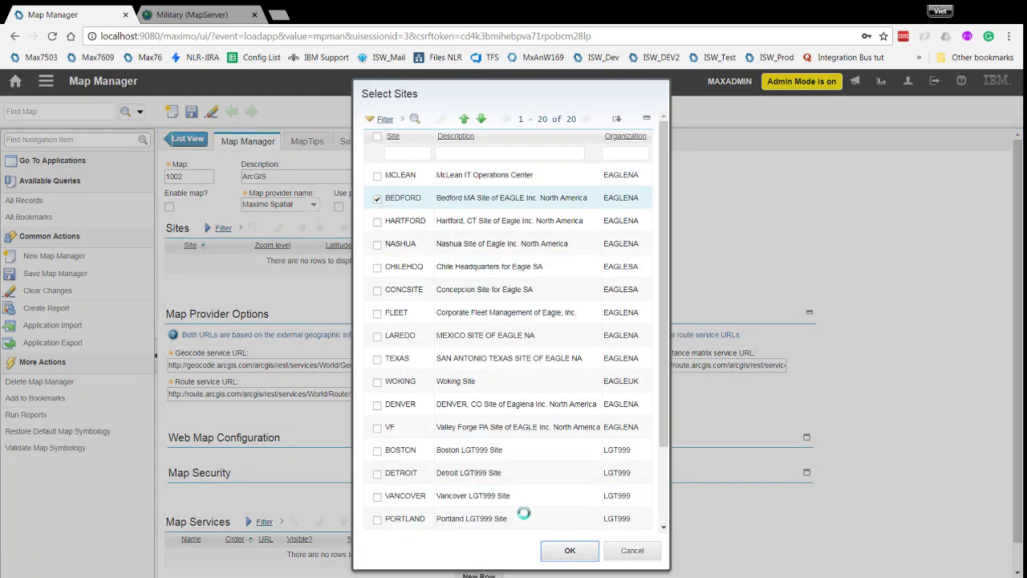
{"action": "left_click", "coordinate": [191, 111]}
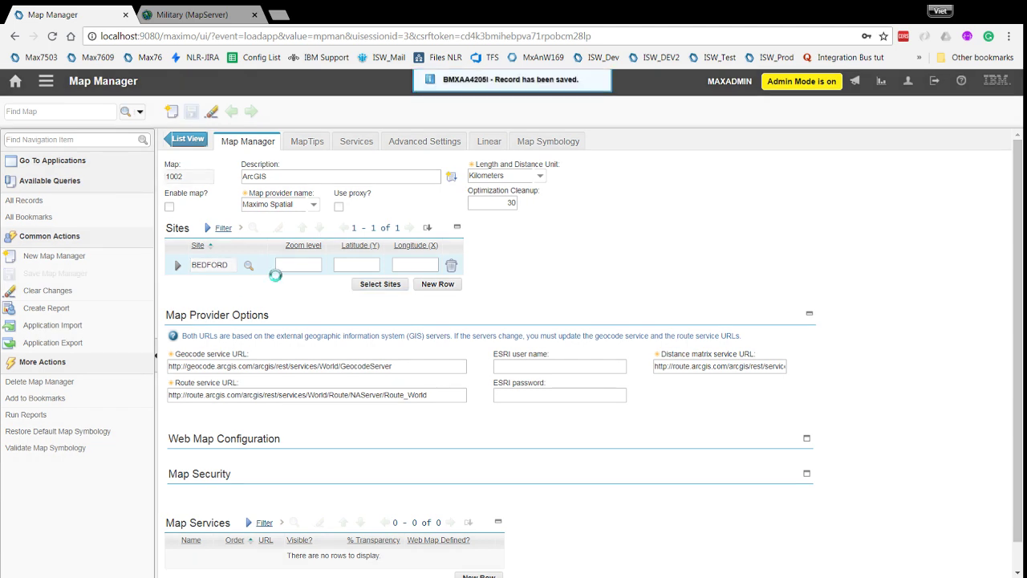
Activate OpenStreetMap among the map's external services and save the record
{"action": "left_click", "coordinate": [351, 142]}
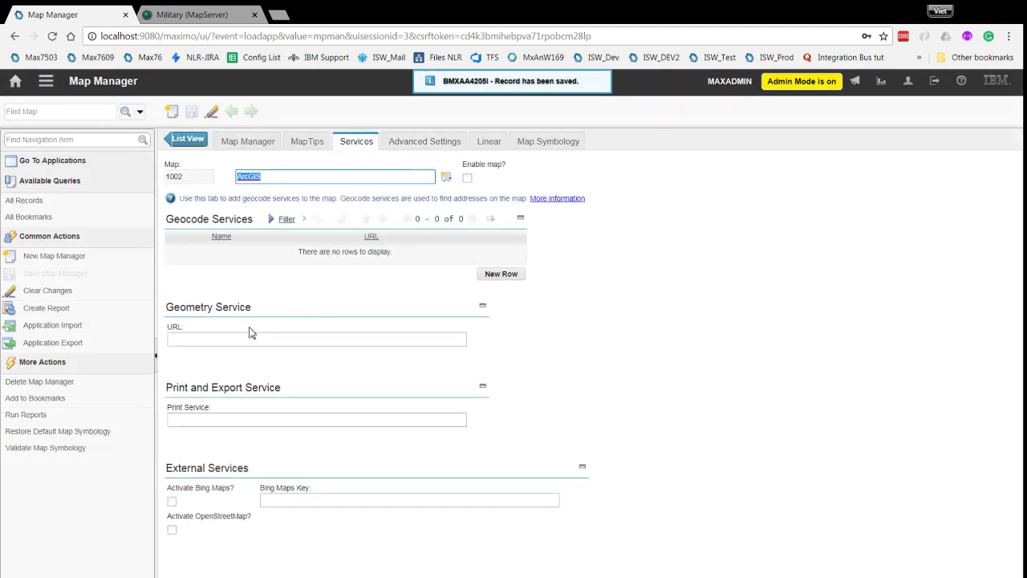
{"action": "left_click", "coordinate": [171, 529]}
{"action": "left_click", "coordinate": [191, 112]}
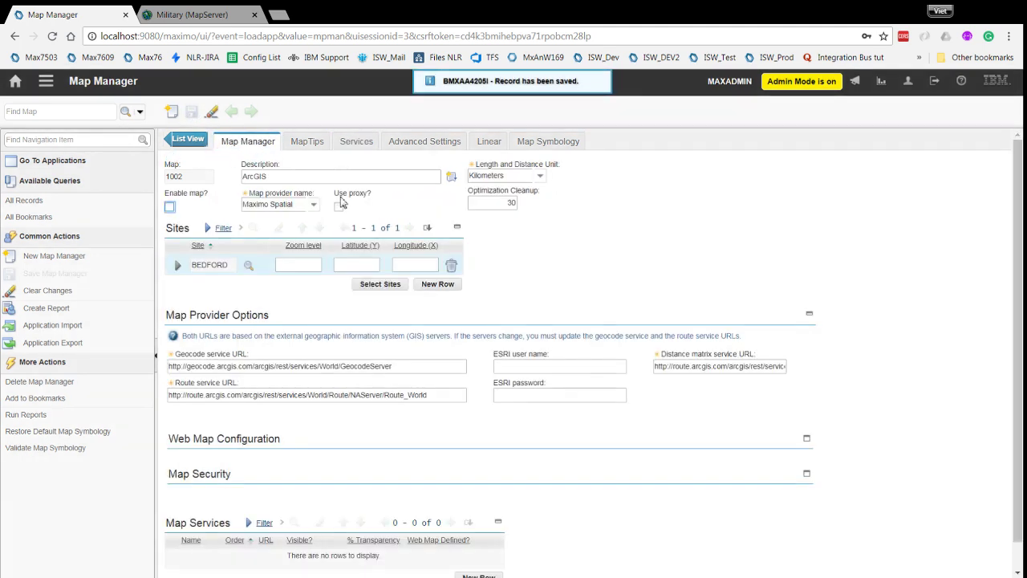
Preview the initial extent map for the BEDFORD site and close it without selecting a location
{"action": "left_click", "coordinate": [179, 265]}
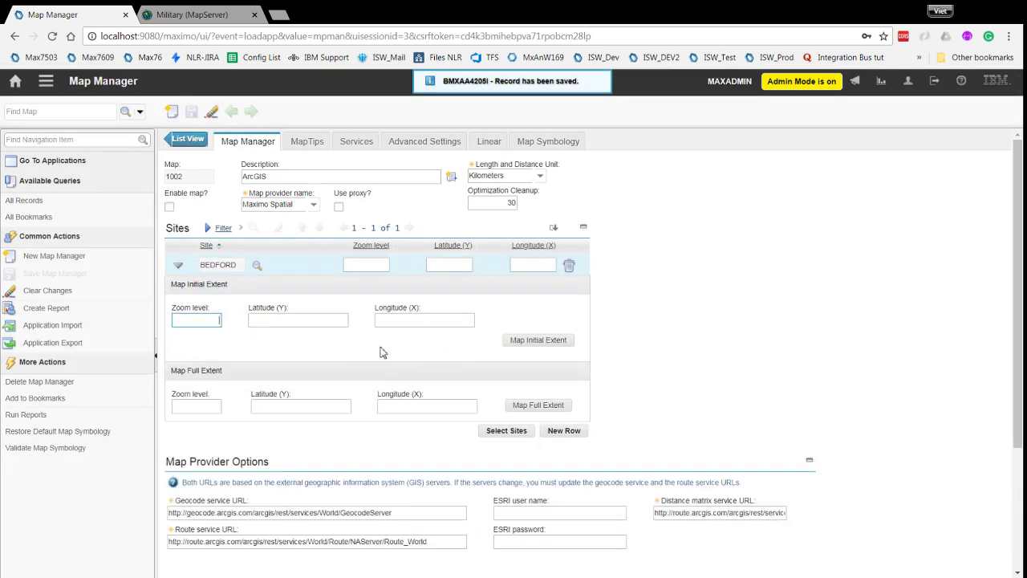
{"action": "left_click", "coordinate": [535, 340]}
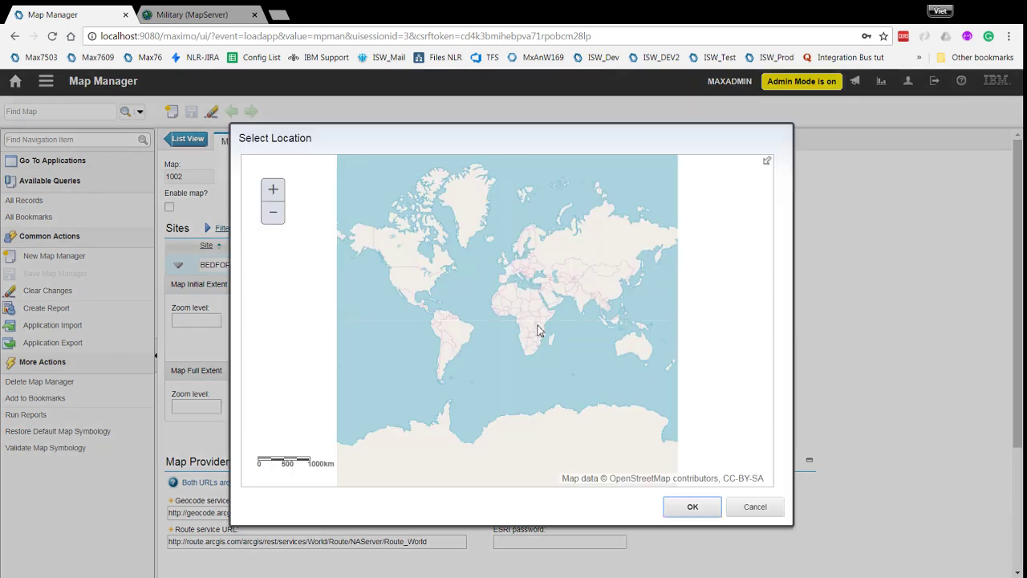
{"action": "scroll", "coordinate": [531, 281], "scroll_direction": "up", "scroll_amount": 2}
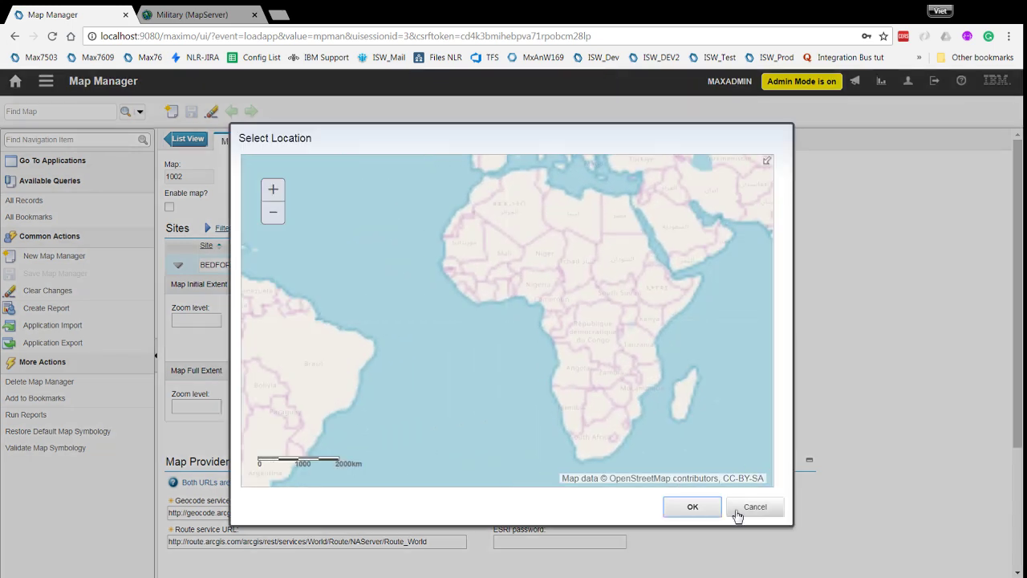
{"action": "left_click", "coordinate": [741, 514]}
{"action": "scroll", "coordinate": [670, 319], "scroll_direction": "down", "scroll_amount": 2}
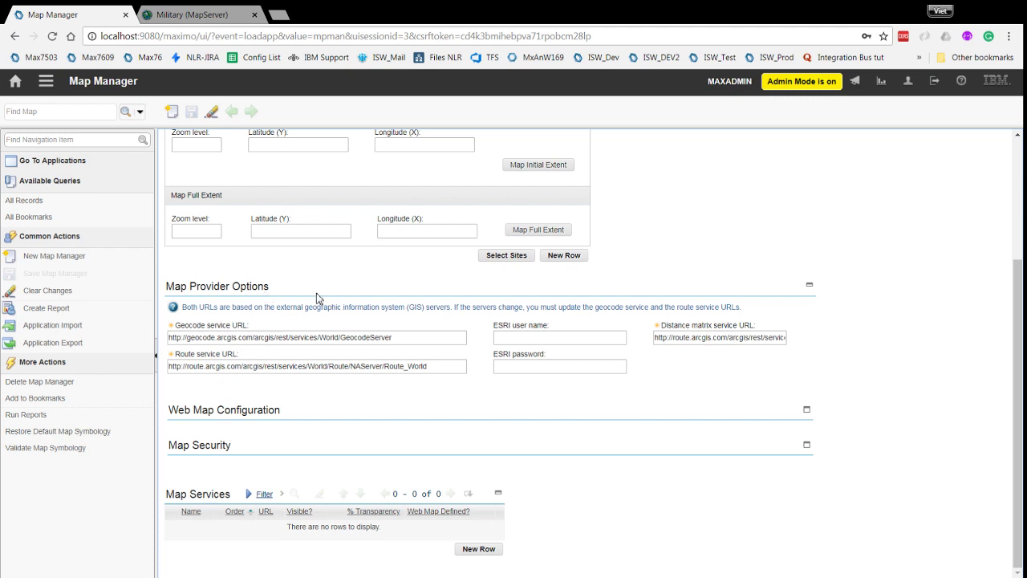
Switch to the ArcGIS REST Services Directory and load its root folder at sampleserver6.arcgisonline.com/arcgis/rest/services/
{"action": "left_click", "coordinate": [181, 15]}
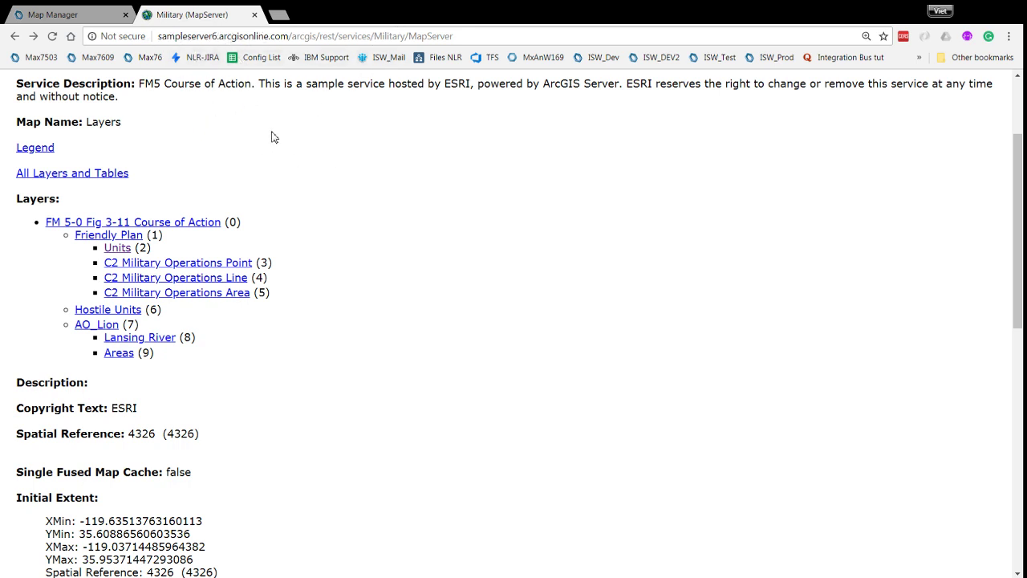
{"action": "scroll", "coordinate": [271, 137], "scroll_direction": "up", "scroll_amount": 2}
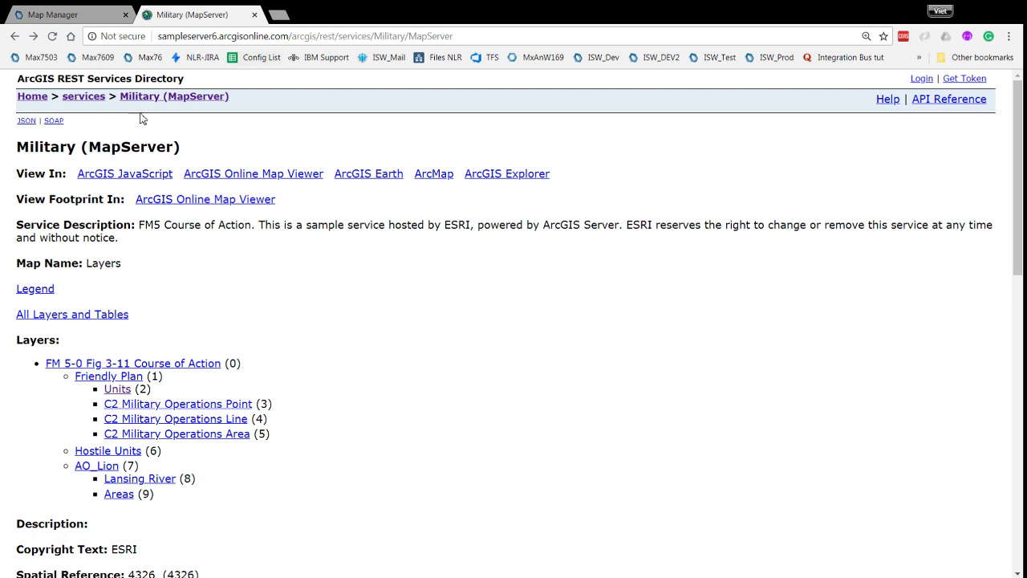
{"action": "left_click", "coordinate": [340, 36]}
{"action": "left_click_drag", "start_coordinate": [340, 36], "coordinate": [543, 33]}
{"action": "key", "text": "BackSpace"}
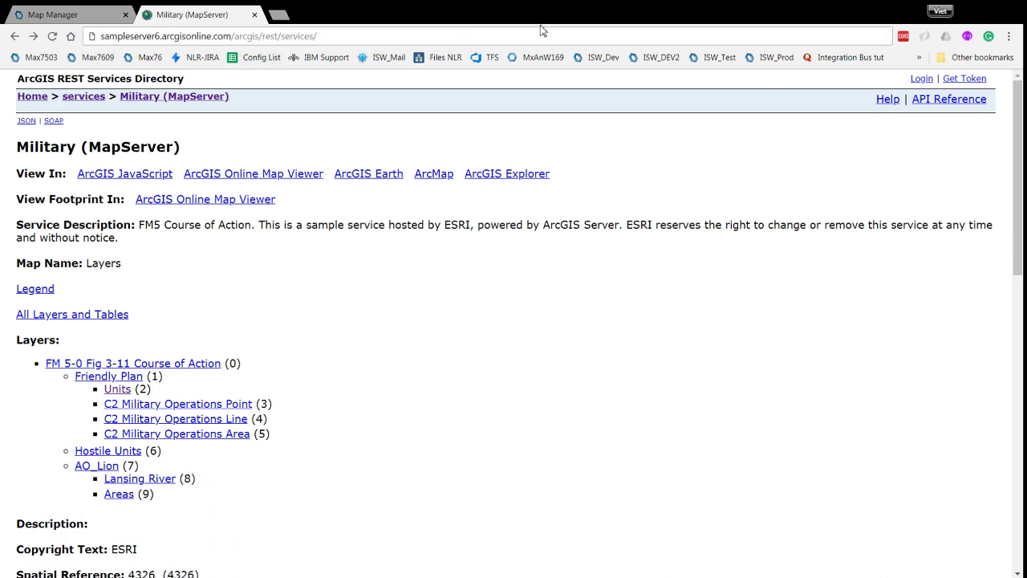
{"action": "key", "text": "Return"}
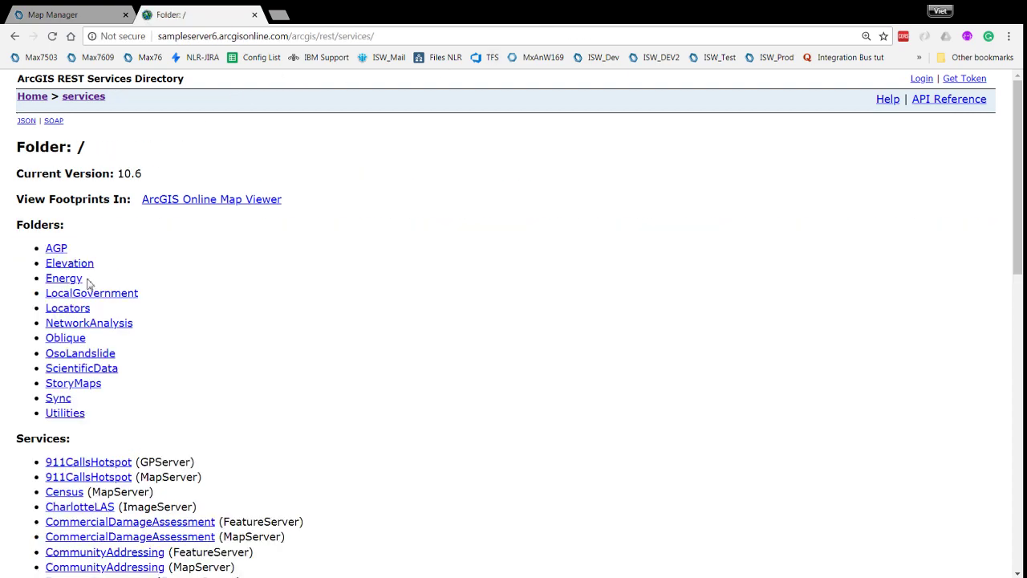
Open the Military (MapServer) service from the services list and examine its layers and service properties
{"action": "scroll", "coordinate": [87, 310], "scroll_direction": "down", "scroll_amount": 3}
{"action": "scroll", "coordinate": [93, 393], "scroll_direction": "down", "scroll_amount": 3}
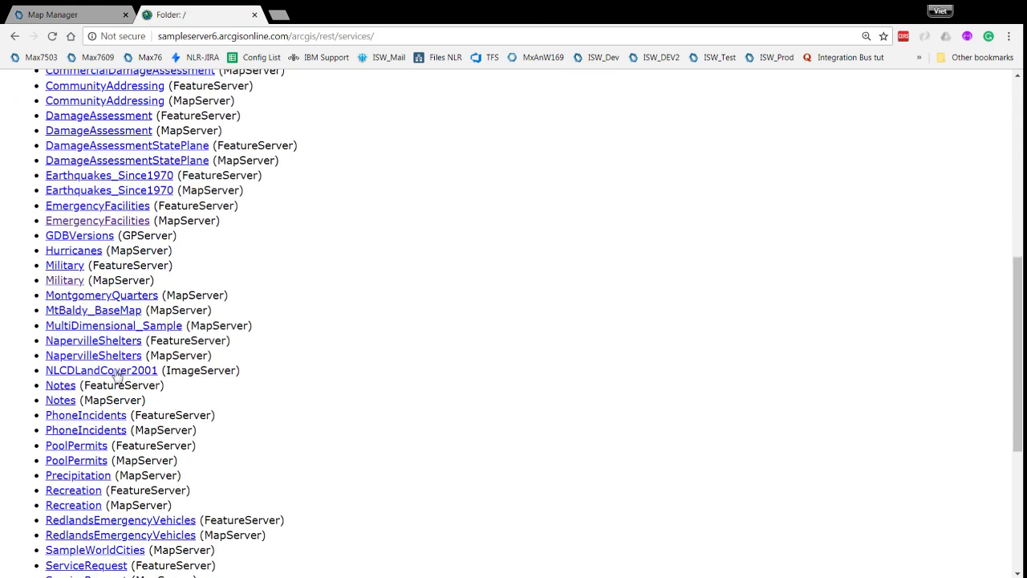
{"action": "scroll", "coordinate": [116, 413], "scroll_direction": "down", "scroll_amount": 3}
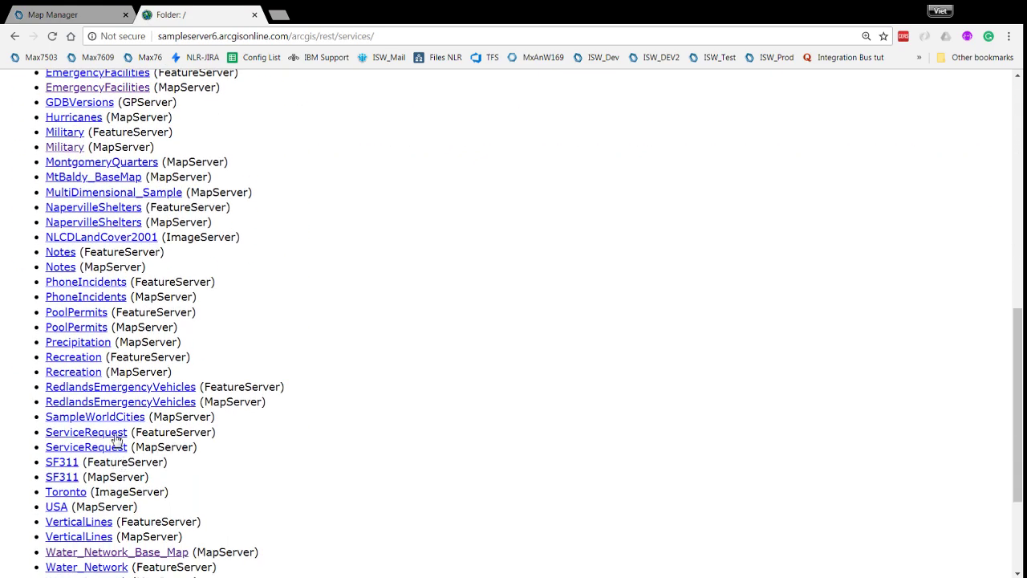
{"action": "scroll", "coordinate": [112, 368], "scroll_direction": "up", "scroll_amount": 1}
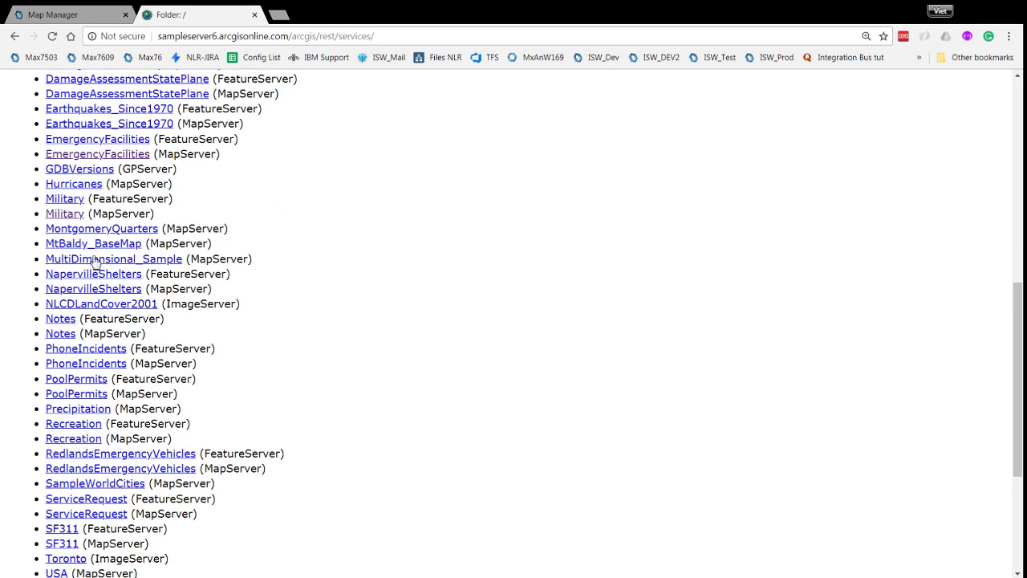
{"action": "left_click", "coordinate": [64, 215]}
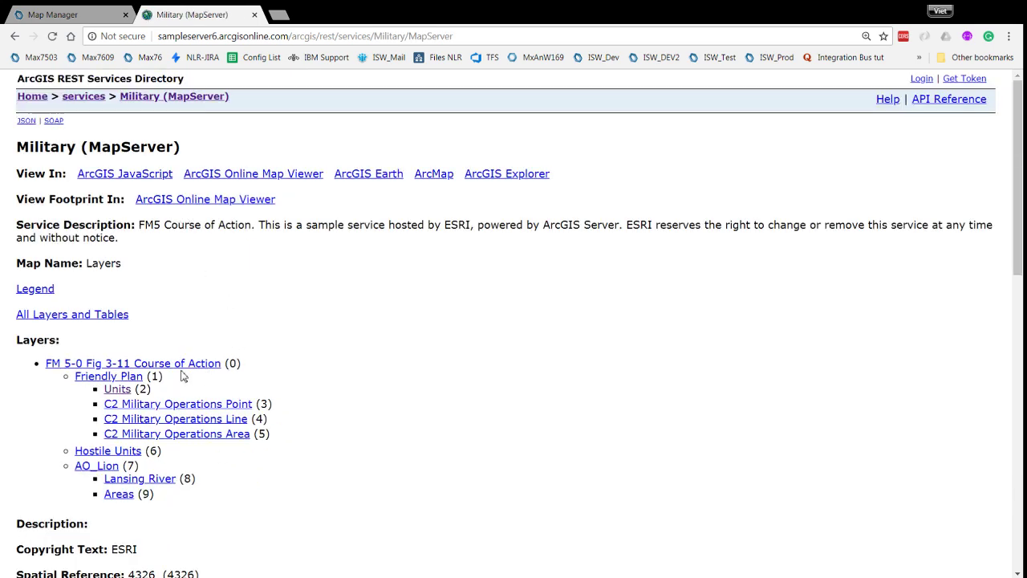
{"action": "scroll", "coordinate": [161, 242], "scroll_direction": "down", "scroll_amount": 2}
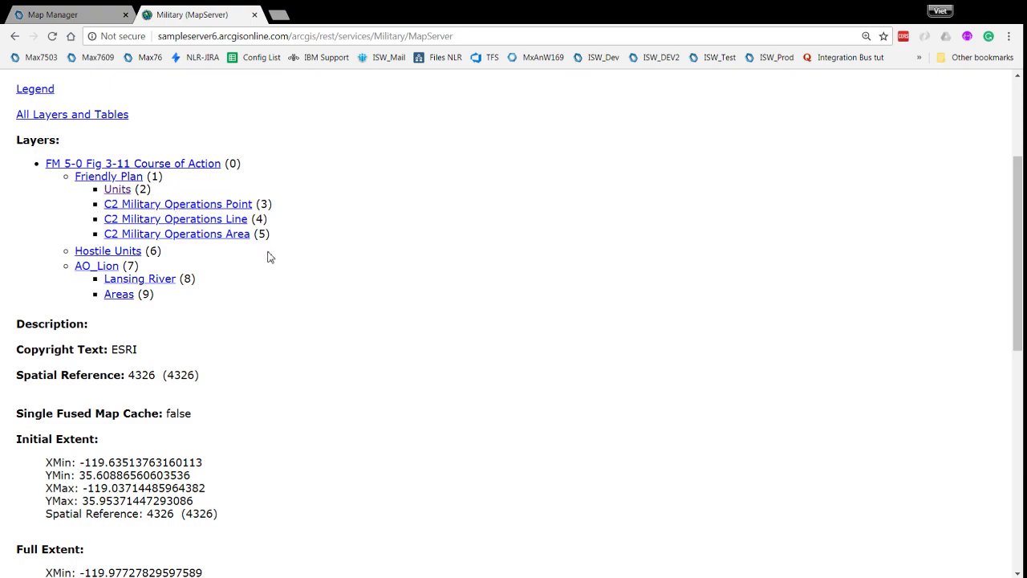
{"action": "scroll", "coordinate": [204, 349], "scroll_direction": "down", "scroll_amount": 7}
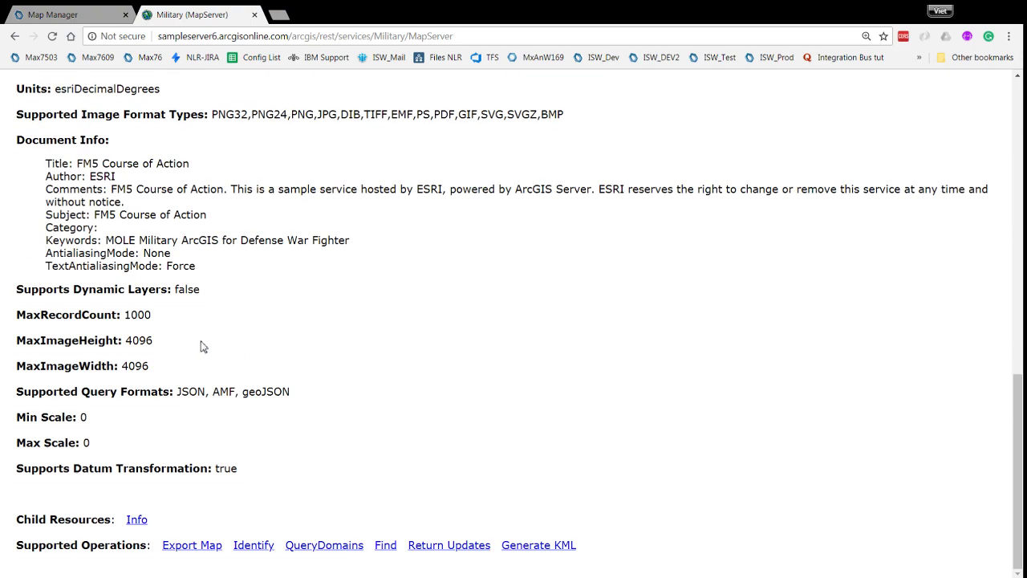
{"action": "scroll", "coordinate": [204, 347], "scroll_direction": "up", "scroll_amount": 8}
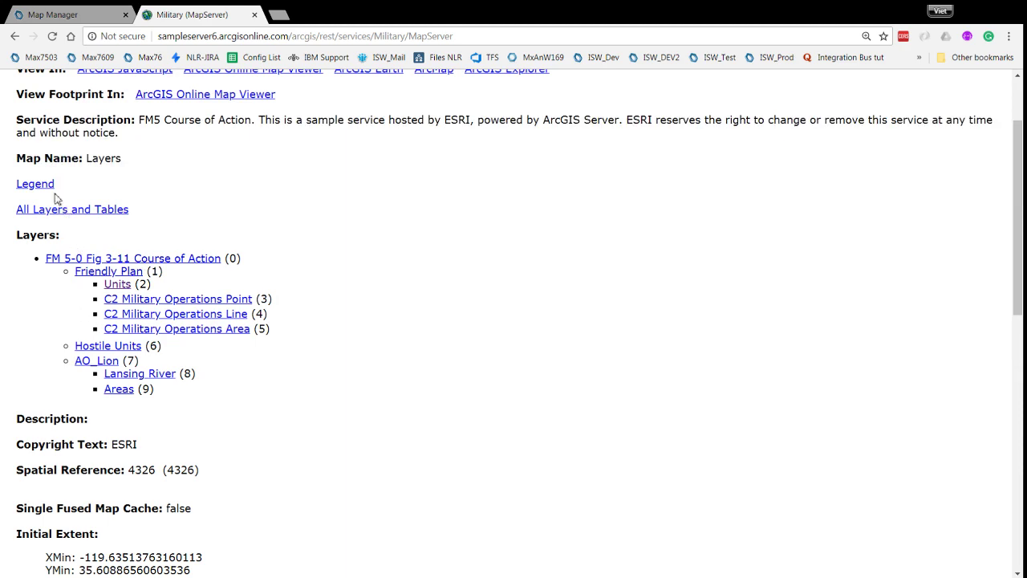
Open the Units layer of the Military service and examine its symbols and fields, including objectid and shape
{"action": "left_click", "coordinate": [117, 286]}
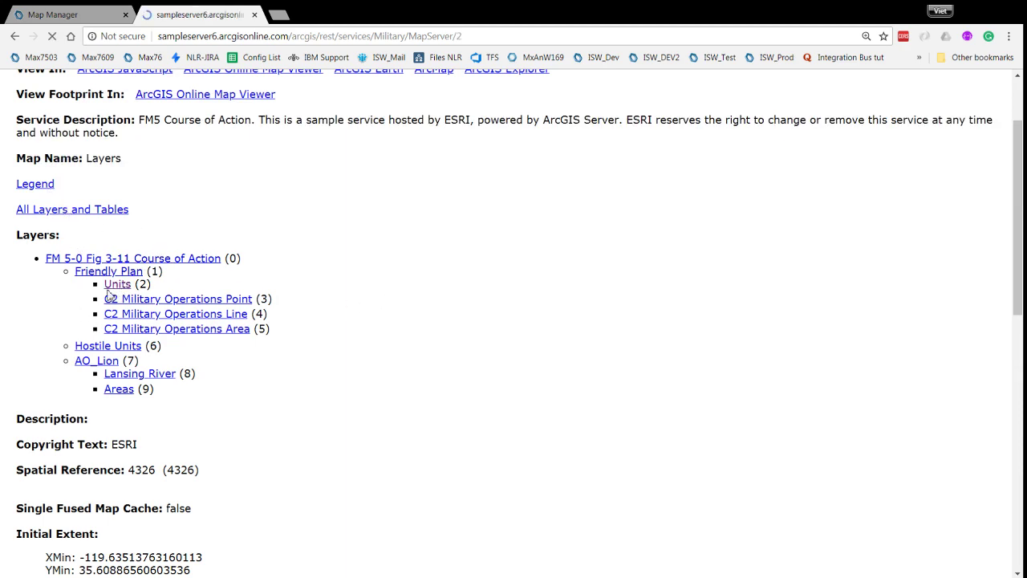
{"action": "scroll", "coordinate": [141, 335], "scroll_direction": "down", "scroll_amount": 8}
{"action": "scroll", "coordinate": [142, 334], "scroll_direction": "down", "scroll_amount": 16}
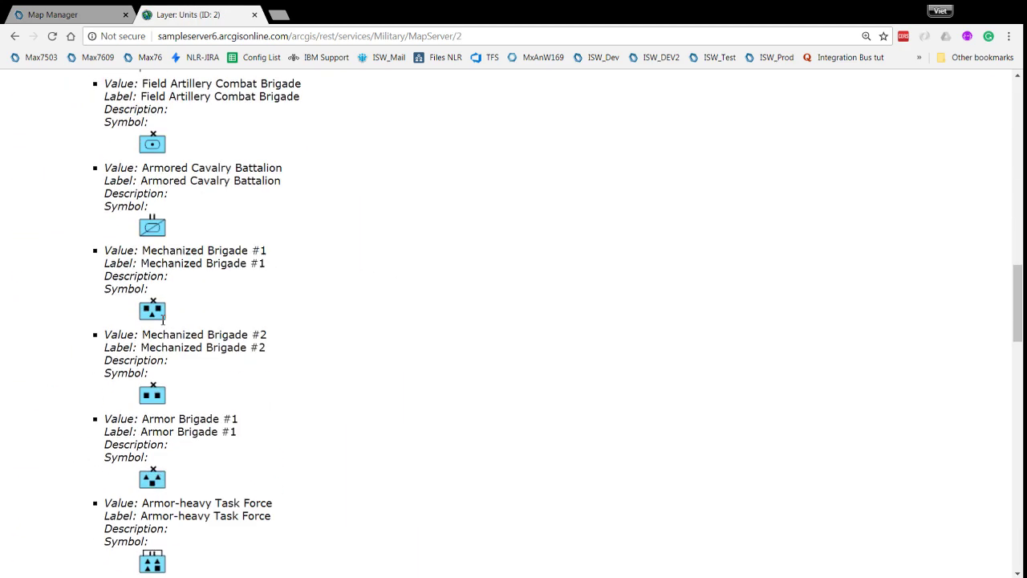
{"action": "scroll", "coordinate": [225, 152], "scroll_direction": "up", "scroll_amount": 3}
{"action": "scroll", "coordinate": [225, 152], "scroll_direction": "down", "scroll_amount": 4}
{"action": "scroll", "coordinate": [46, 472], "scroll_direction": "down", "scroll_amount": 2}
{"action": "scroll", "coordinate": [46, 472], "scroll_direction": "down", "scroll_amount": 6}
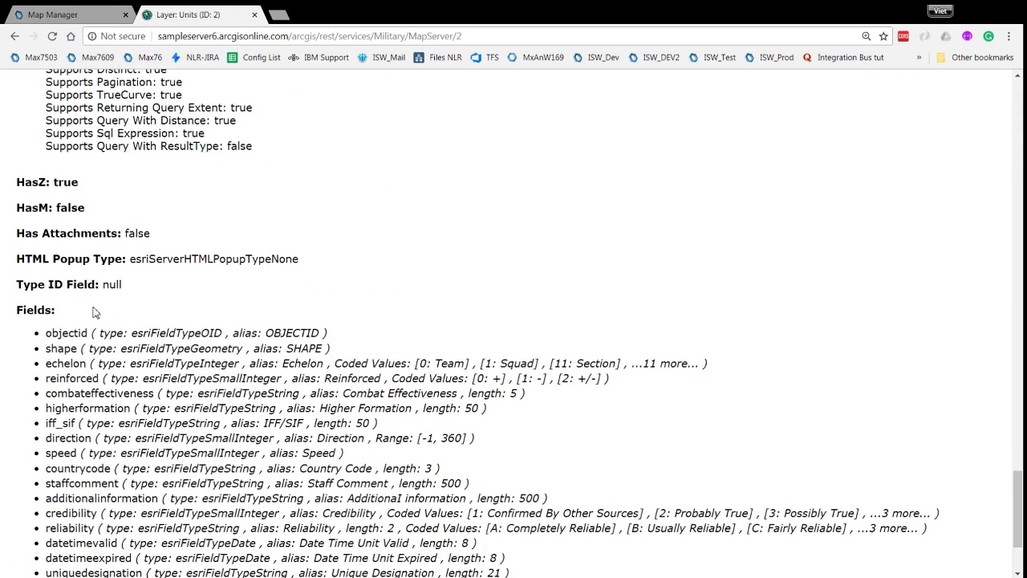
{"action": "left_click_drag", "start_coordinate": [46, 338], "coordinate": [330, 322]}
{"action": "scroll", "coordinate": [127, 187], "scroll_direction": "down", "scroll_amount": 2}
{"action": "left_click_drag", "start_coordinate": [45, 215], "coordinate": [124, 215]}
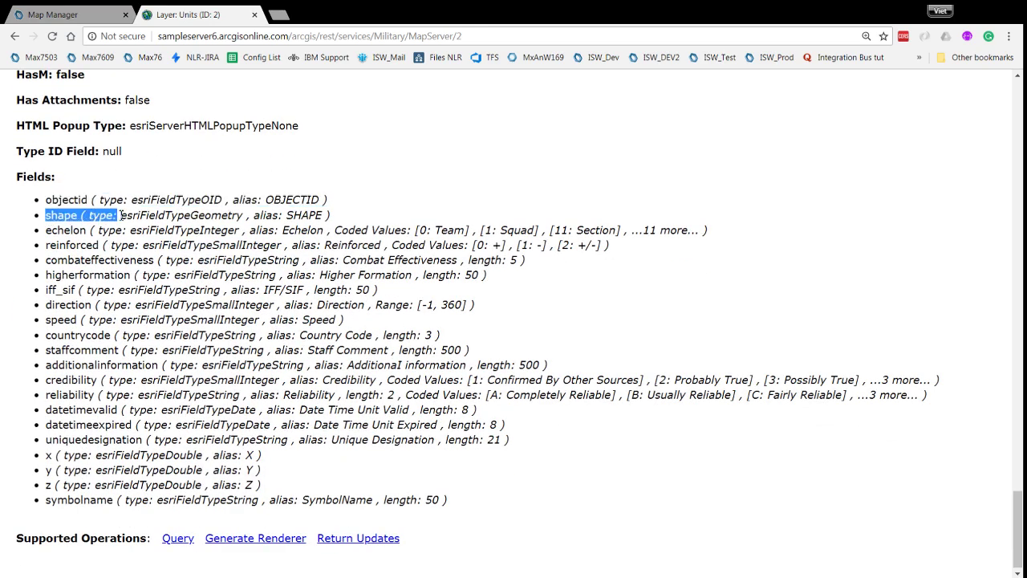
Check the Units layer's geometry type and return to the Military (MapServer) page
{"action": "scroll", "coordinate": [156, 357], "scroll_direction": "up", "scroll_amount": 20}
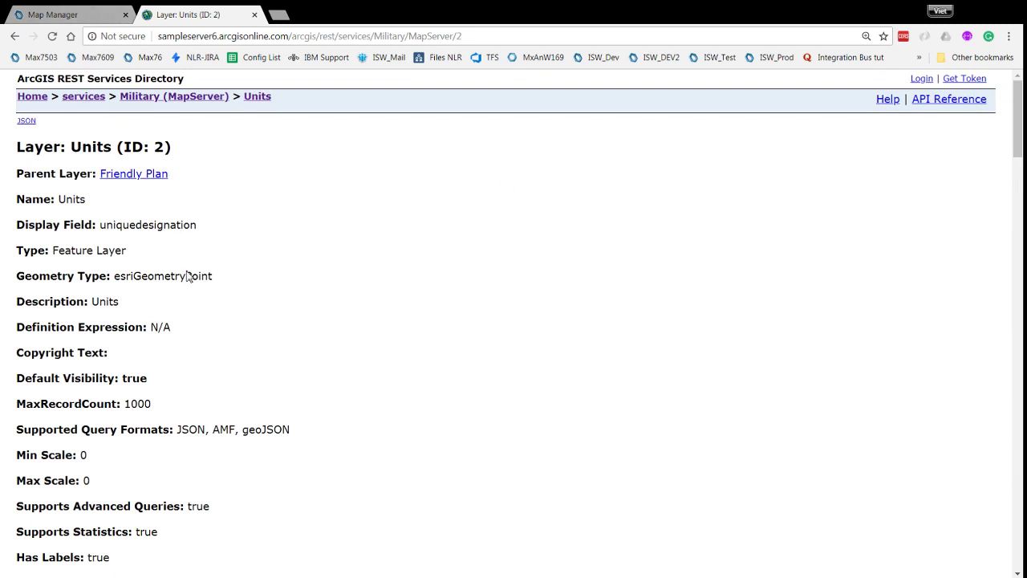
{"action": "left_click_drag", "start_coordinate": [187, 273], "coordinate": [16, 264]}
{"action": "left_click", "coordinate": [261, 227]}
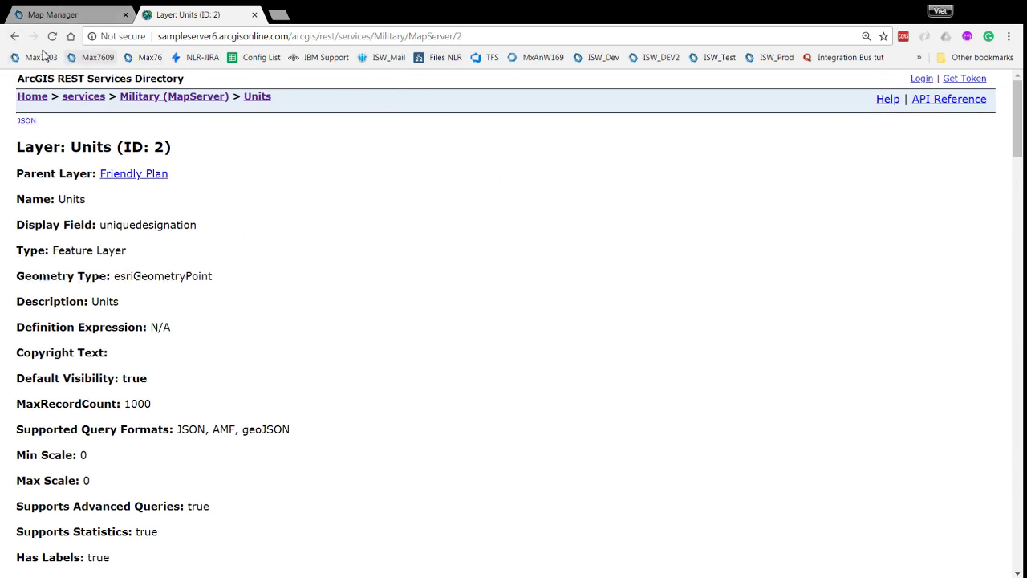
{"action": "left_click", "coordinate": [15, 36]}
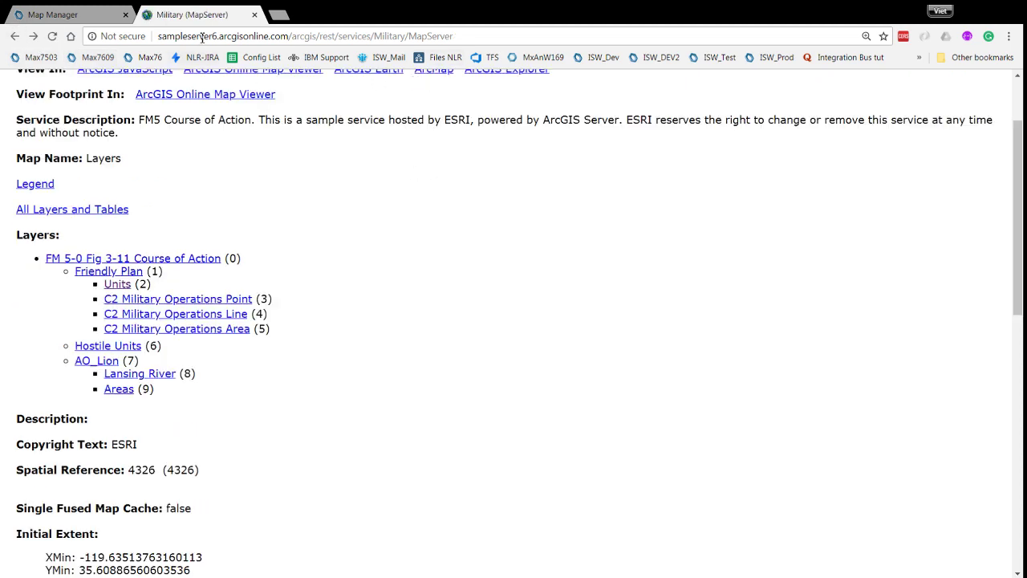
Copy the Military MapServer service's URL, switch to Map Manager and add a new map service row
{"action": "left_click", "coordinate": [202, 37]}
{"action": "key", "text": "ctrl+c"}
{"action": "left_click", "coordinate": [270, 196]}
{"action": "left_click", "coordinate": [72, 14]}
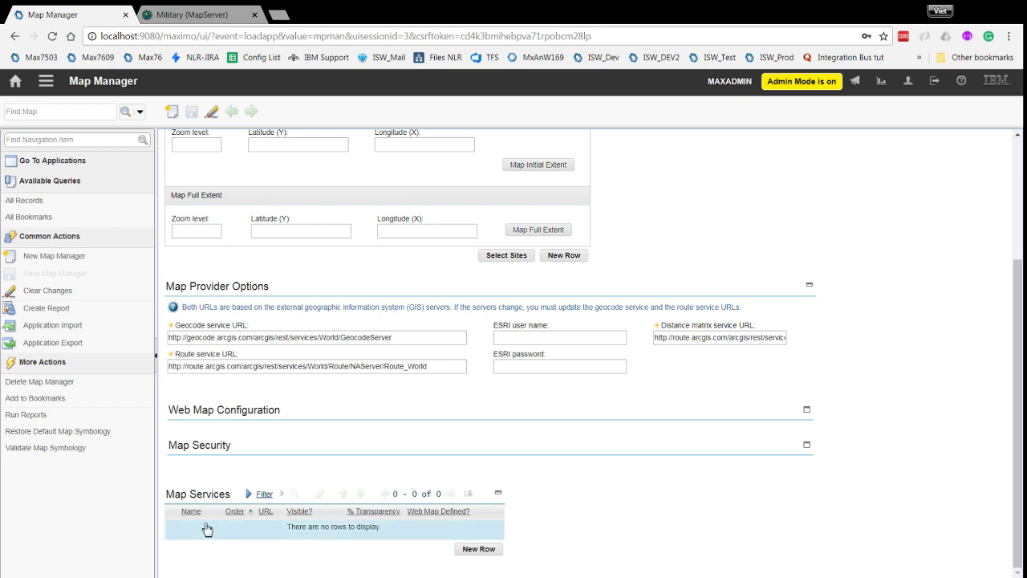
{"action": "left_click", "coordinate": [479, 549]}
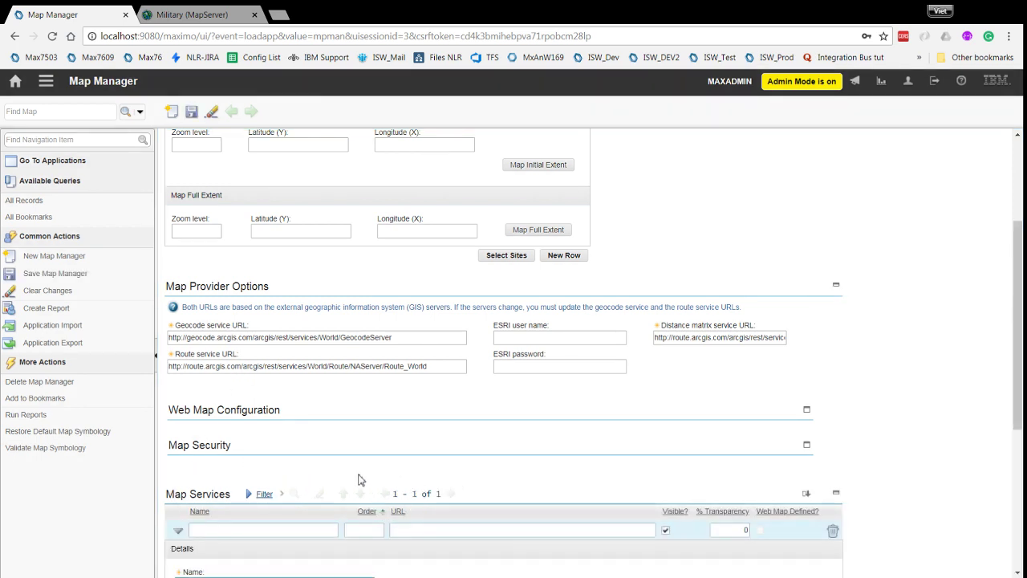
{"action": "scroll", "coordinate": [359, 479], "scroll_direction": "down", "scroll_amount": 3}
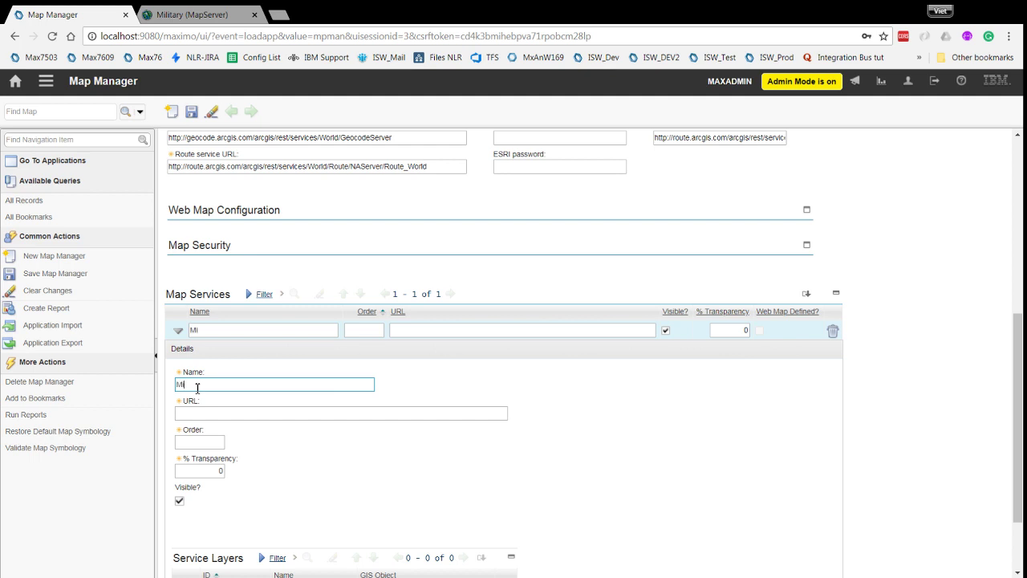
Name the map service Military, enter the copied MapServer URL, set its order to 1 and save the record
{"action": "key", "text": "Tab"}
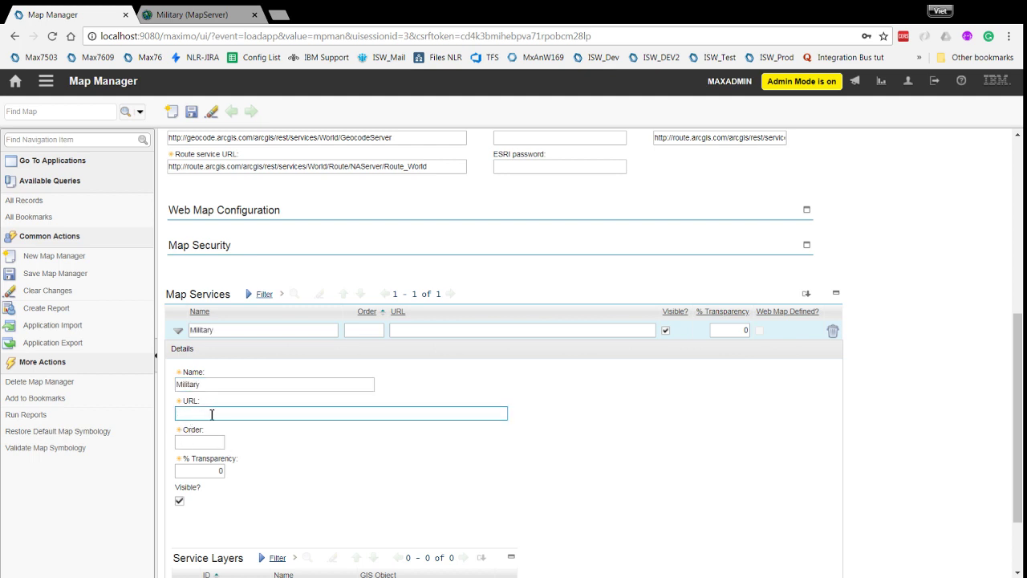
{"action": "key", "text": "ctrl+v"}
{"action": "key", "text": "Tab"}
{"action": "type", "text": "1"}
{"action": "key", "text": "Tab"}
{"action": "scroll", "coordinate": [339, 452], "scroll_direction": "down", "scroll_amount": 2}
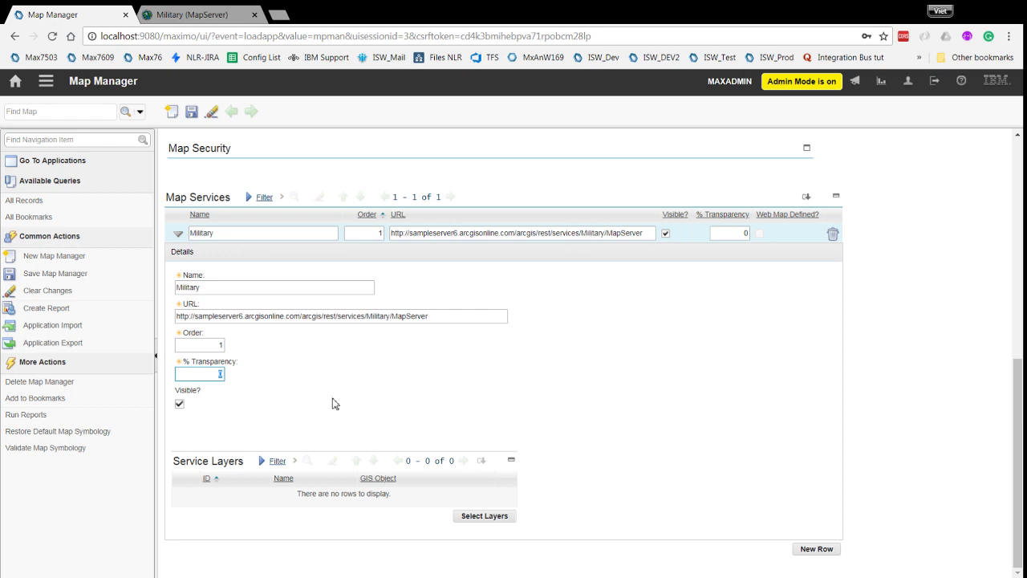
{"action": "left_click", "coordinate": [191, 111]}
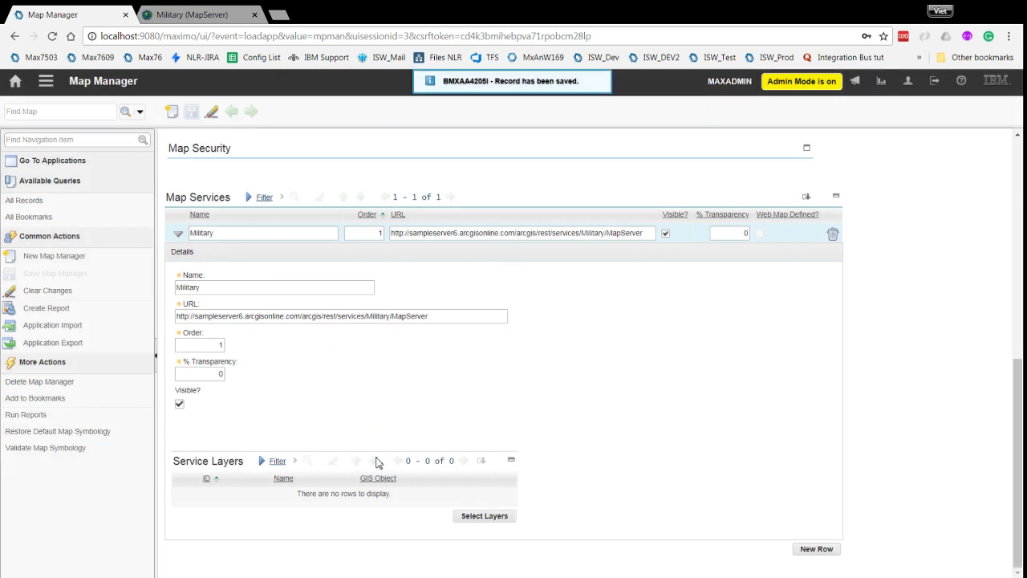
Add the C2 Military Operations Line layer (ID 4) to the Military map service
{"action": "left_click", "coordinate": [494, 517]}
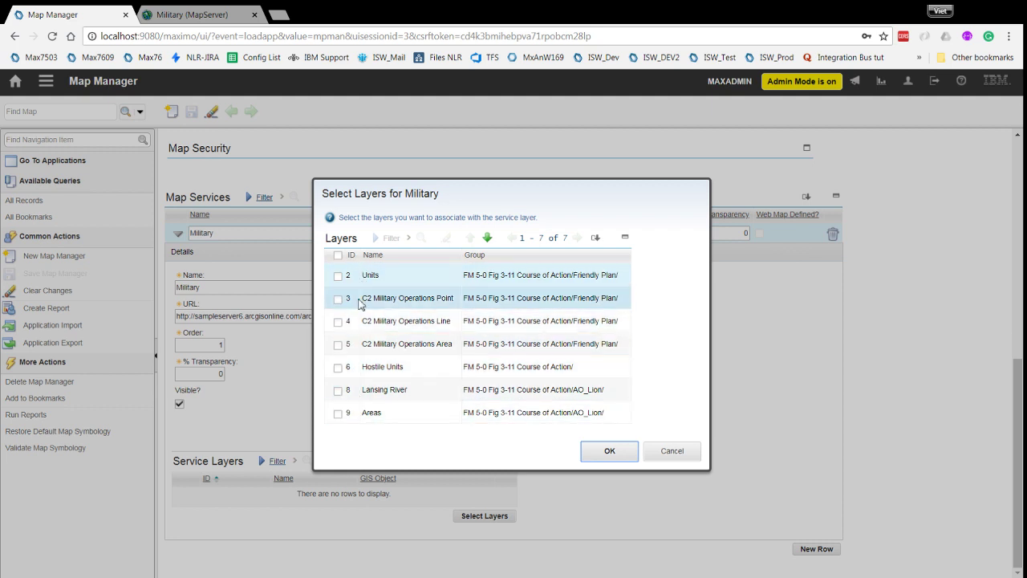
{"action": "left_click", "coordinate": [338, 322]}
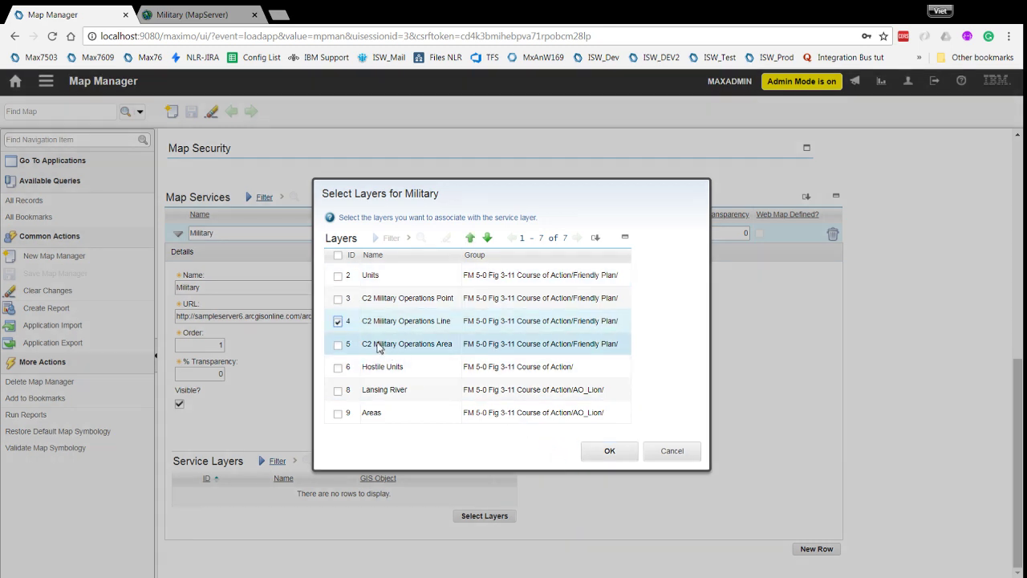
{"action": "left_click", "coordinate": [608, 452]}
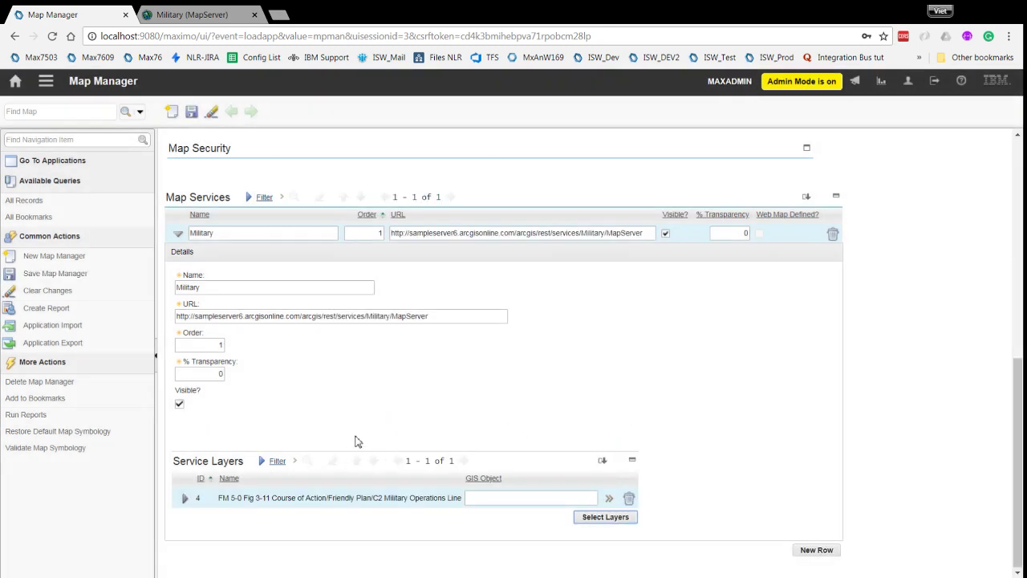
Expand the C2 Military Operations Line layer's details and set its GIS object name to GISMILOPSLINE
{"action": "left_click", "coordinate": [184, 498]}
{"action": "scroll", "coordinate": [301, 401], "scroll_direction": "down", "scroll_amount": 4}
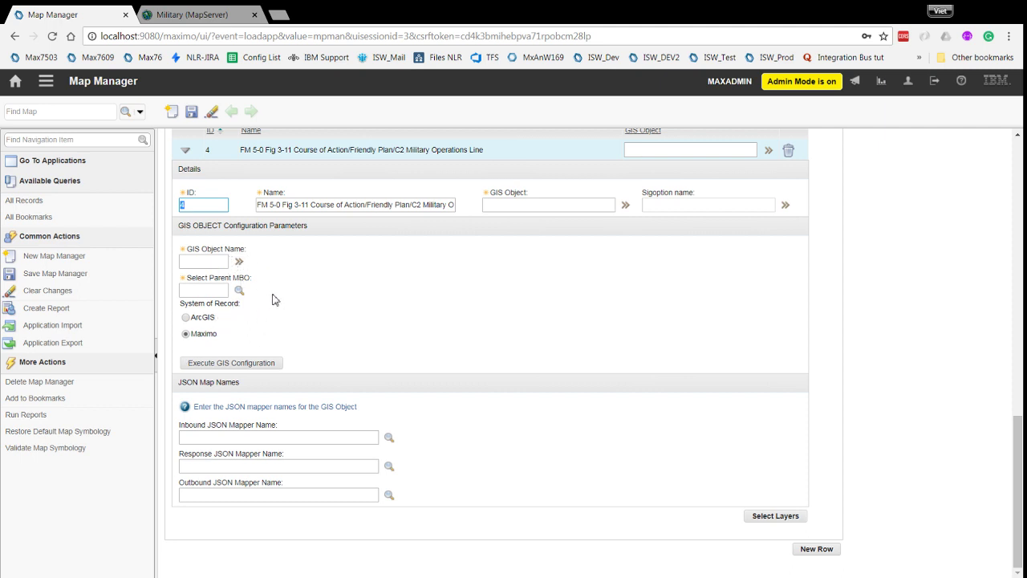
{"action": "left_click", "coordinate": [211, 260]}
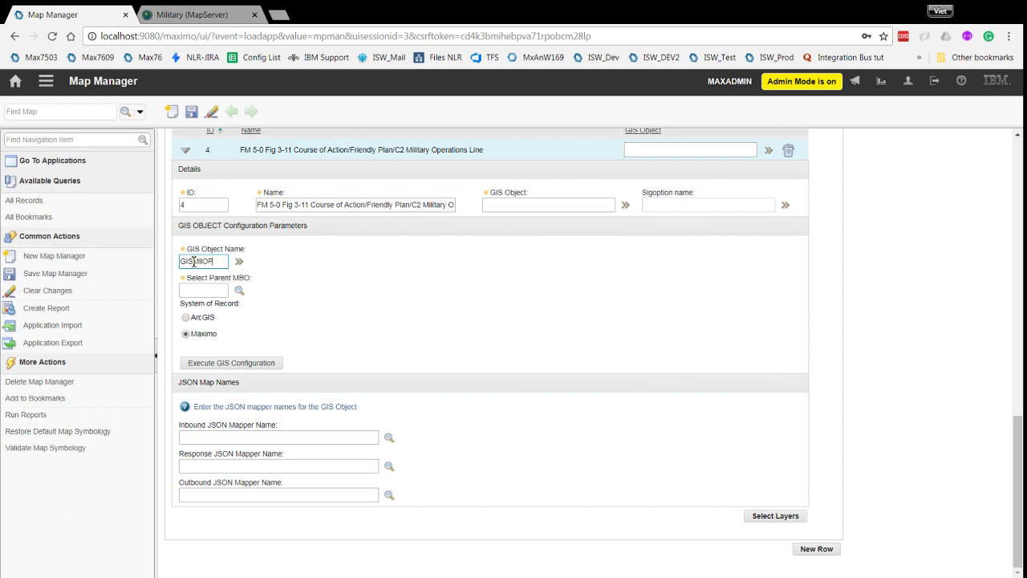
{"action": "type", "text": "s"}
{"action": "key", "text": "Tab"}
{"action": "left_click", "coordinate": [211, 267]}
{"action": "type", "text": "lin"}
{"action": "key", "text": "Tab"}
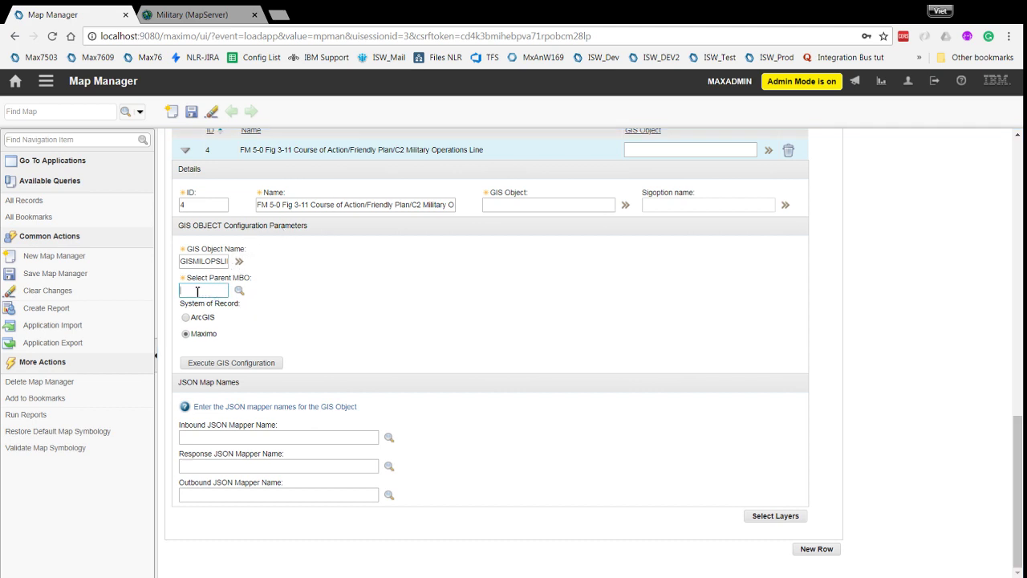
Execute the GIS configuration with parent MBO ASSET, ArcGIS as system of record and all layer attributes selected, and save the record
{"action": "type", "text": "asset"}
{"action": "key", "text": "Tab"}
{"action": "left_click", "coordinate": [230, 363]}
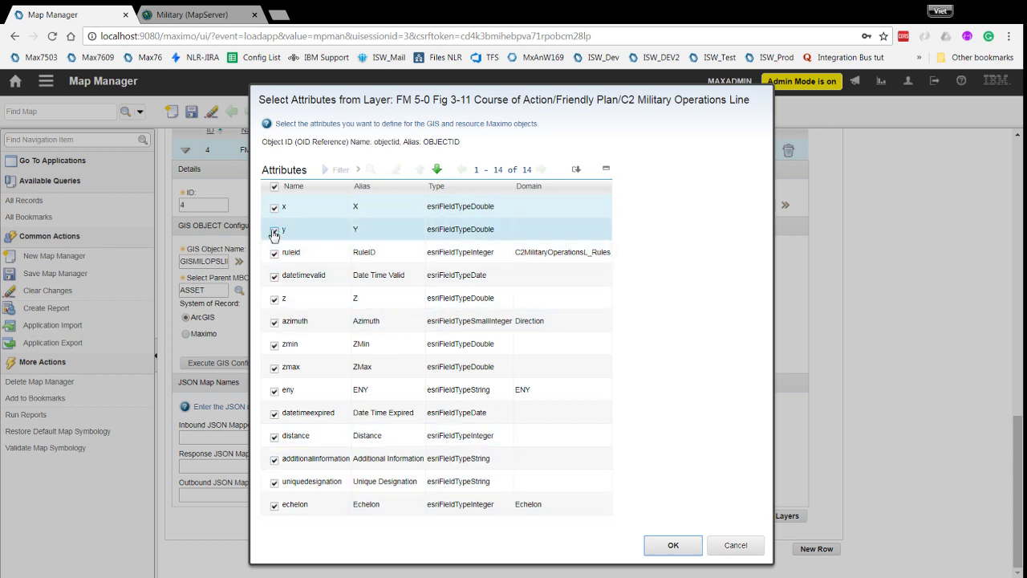
{"action": "left_click", "coordinate": [671, 548]}
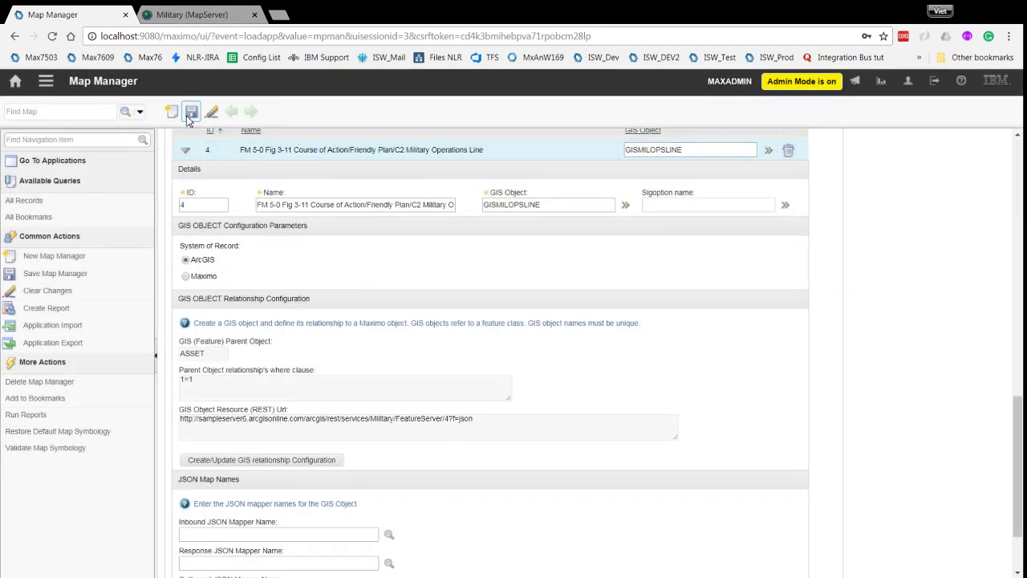
{"action": "left_click", "coordinate": [191, 113]}
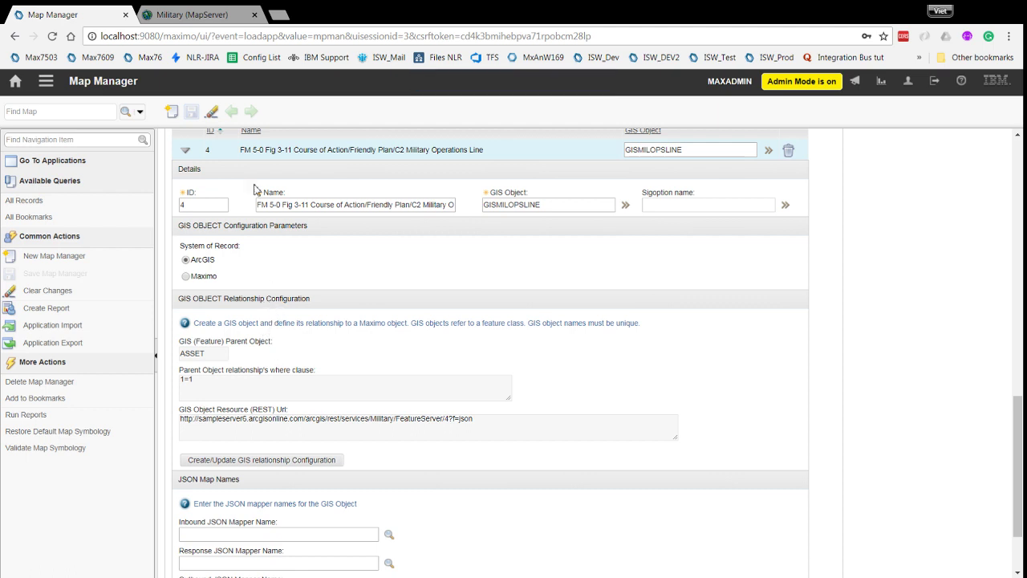
Switch to the ArcGIS REST Services Directory and reopen the Military (MapServer) service from the services list
{"action": "left_click", "coordinate": [196, 13]}
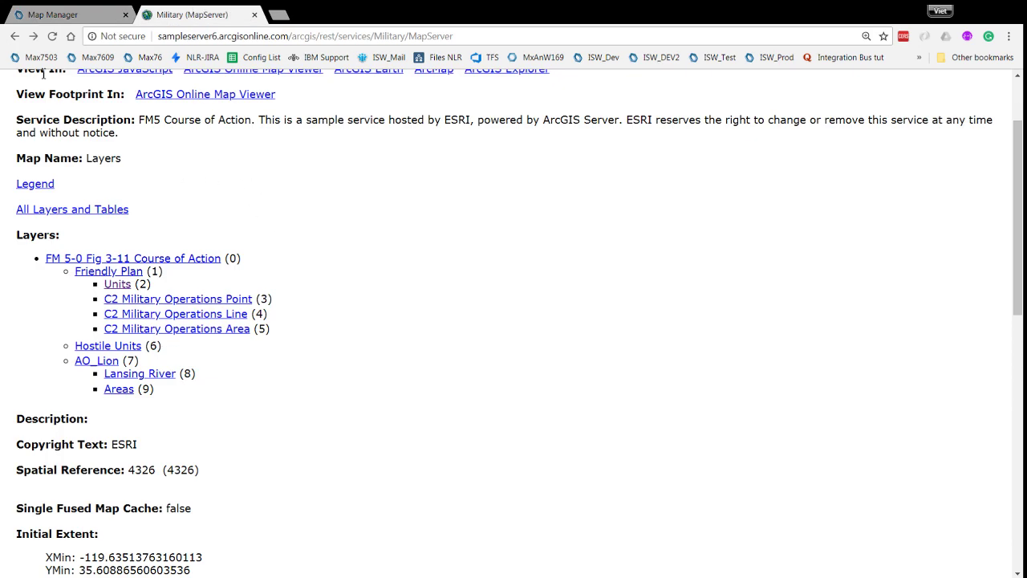
{"action": "left_click", "coordinate": [15, 36]}
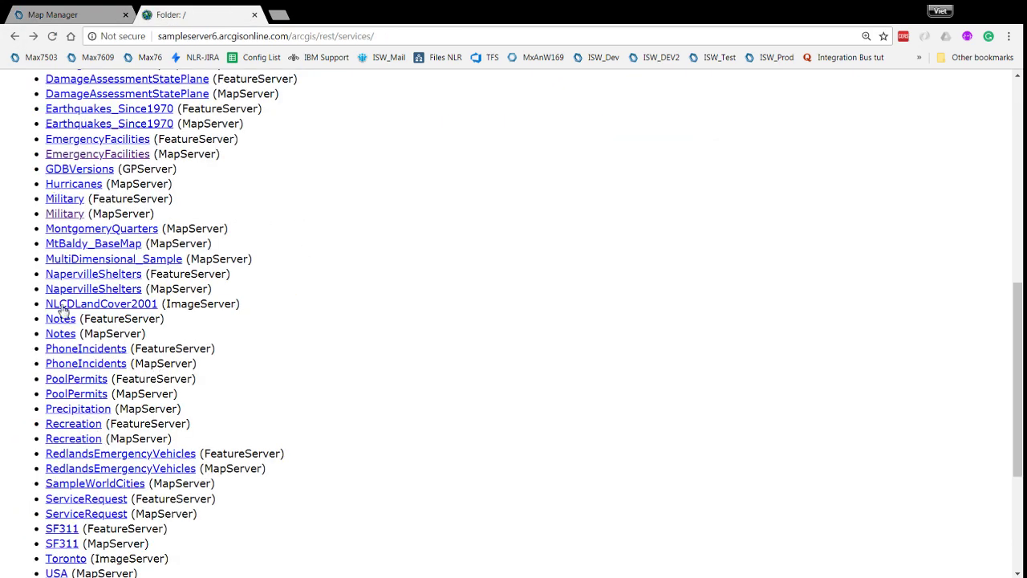
{"action": "left_click", "coordinate": [64, 215]}
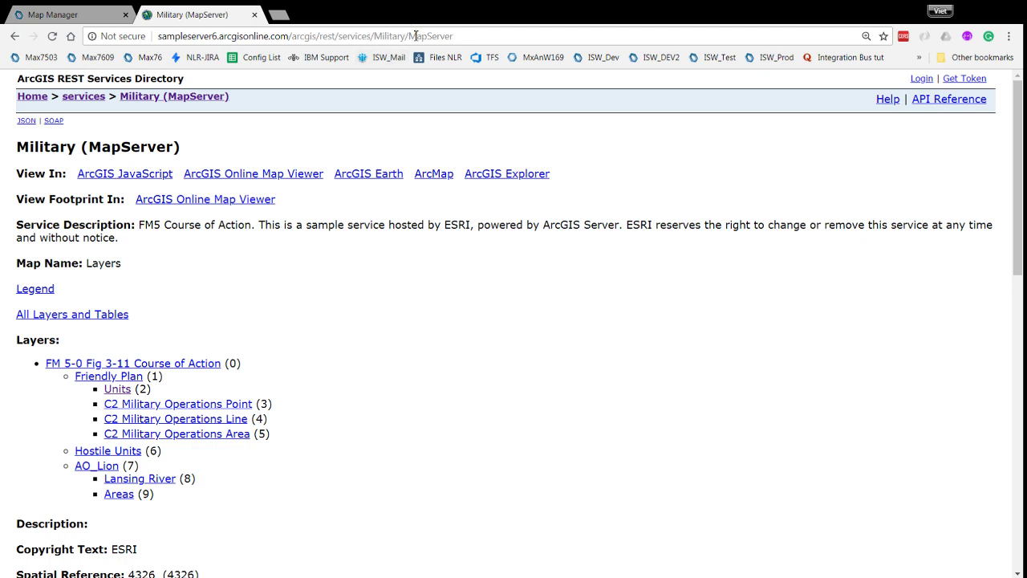
Change MapServer to FeatureServer in the Military service's address and examine the feature service's layers and extents
{"action": "left_click", "coordinate": [413, 36]}
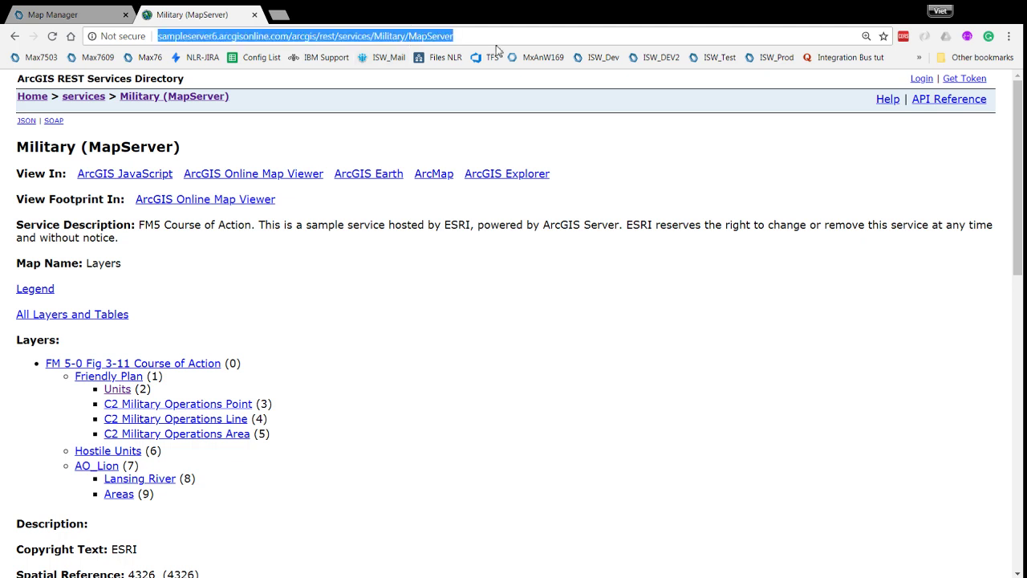
{"action": "left_click", "coordinate": [496, 47]}
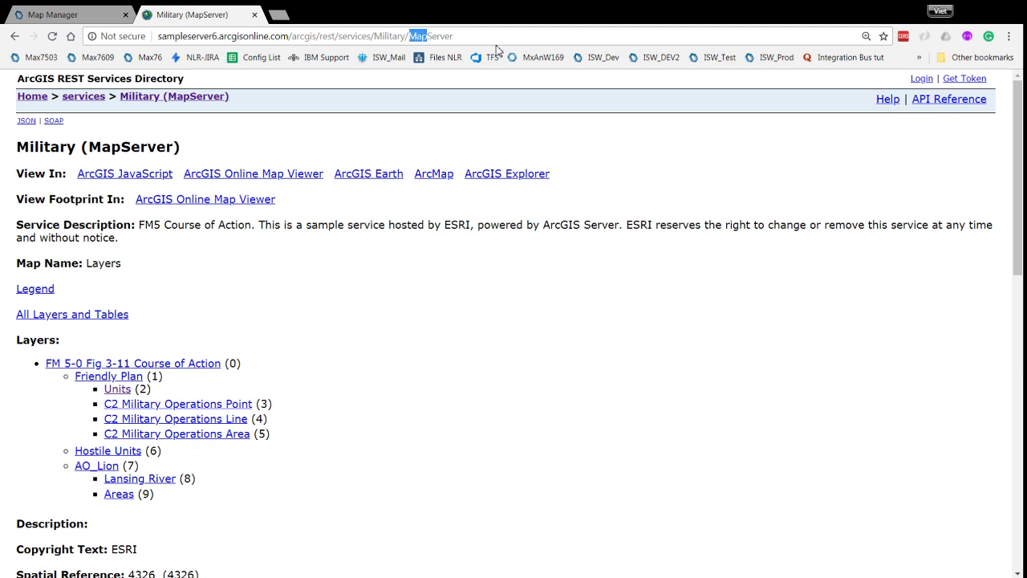
{"action": "type", "text": "Feature"}
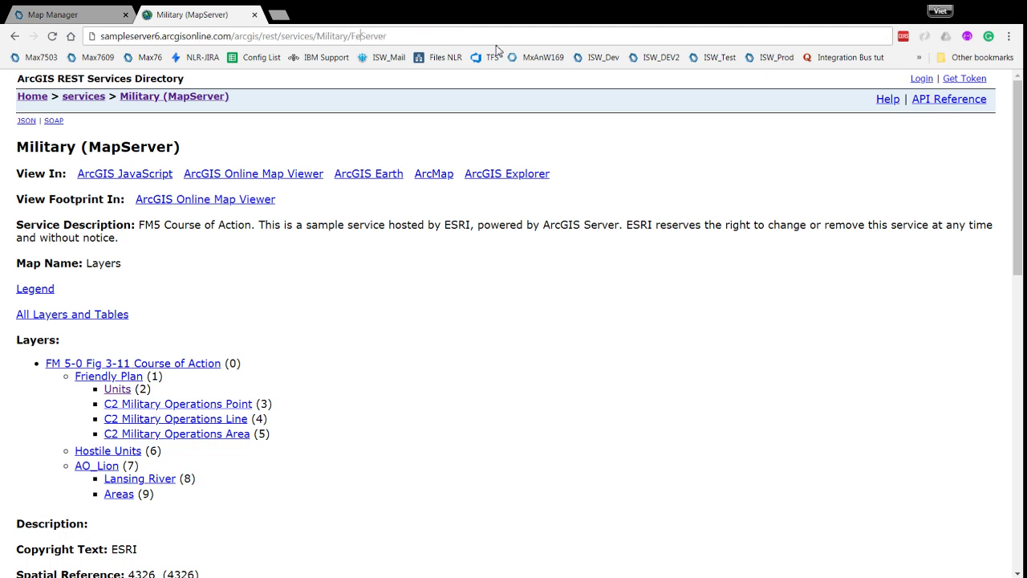
{"action": "key", "text": "Return"}
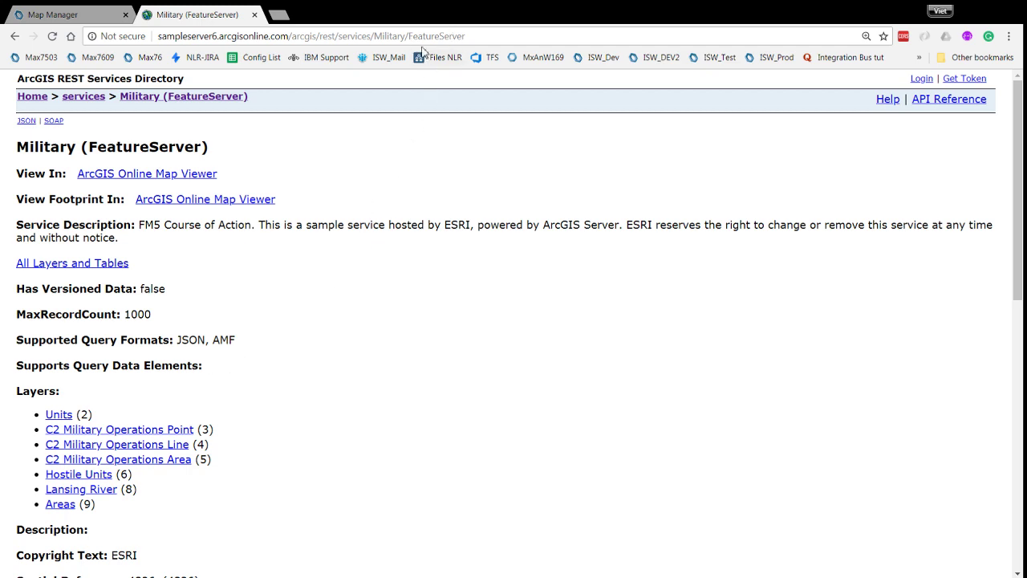
{"action": "scroll", "coordinate": [188, 374], "scroll_direction": "down", "scroll_amount": 4}
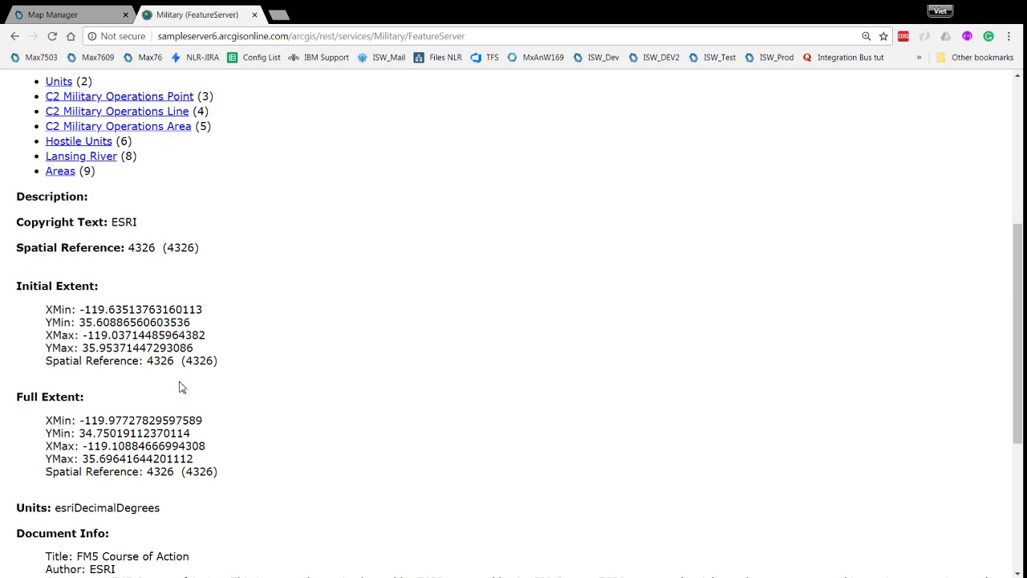
Return to Map Manager and review the GIS object relationship configuration, including the parent object's where clause and REST URL
{"action": "left_click", "coordinate": [58, 12]}
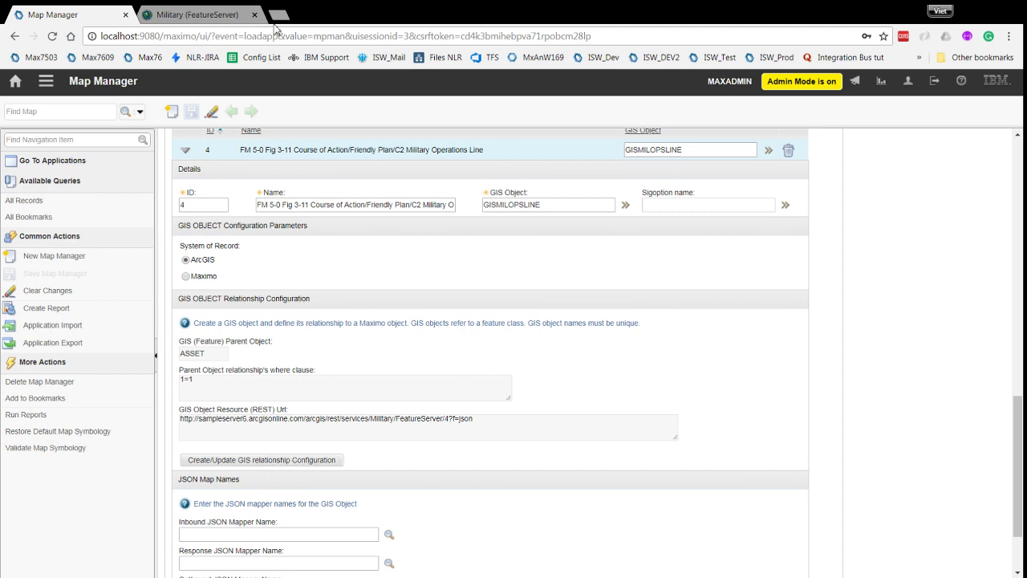
{"action": "scroll", "coordinate": [299, 417], "scroll_direction": "down", "scroll_amount": 2}
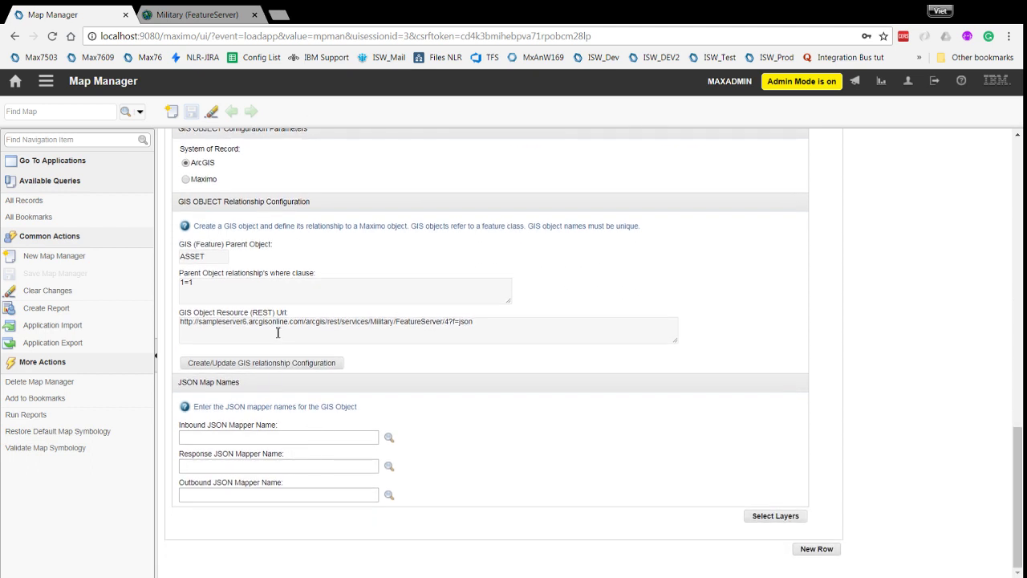
{"action": "scroll", "coordinate": [394, 311], "scroll_direction": "up", "scroll_amount": 4}
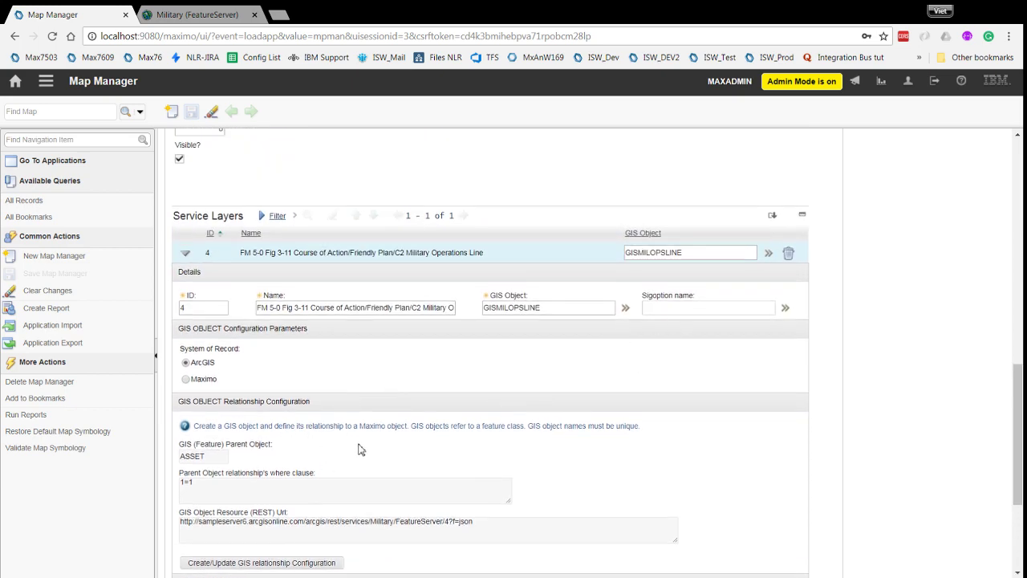
{"action": "scroll", "coordinate": [349, 442], "scroll_direction": "down", "scroll_amount": 4}
{"action": "scroll", "coordinate": [286, 337], "scroll_direction": "up", "scroll_amount": 14}
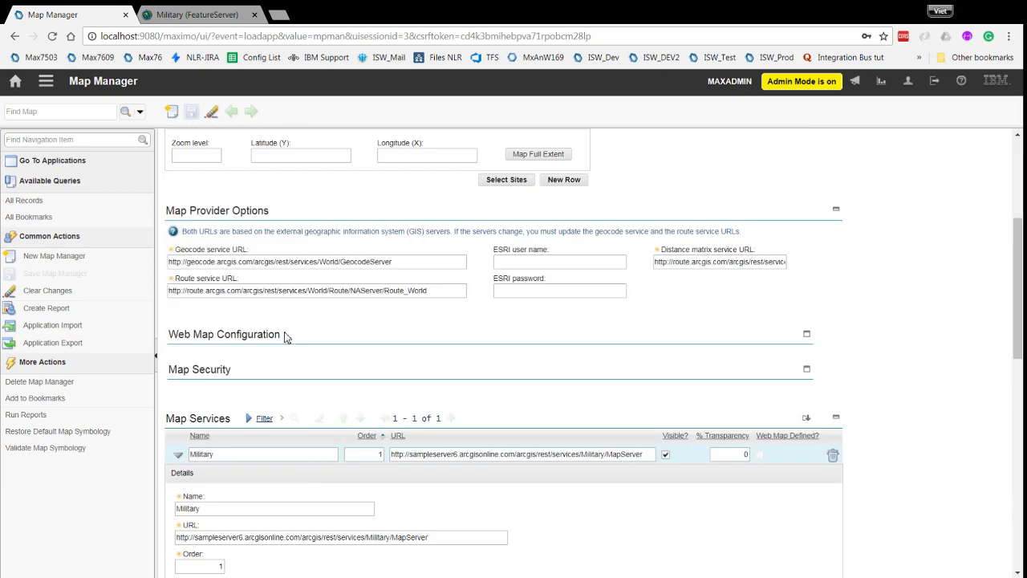
{"action": "scroll", "coordinate": [293, 345], "scroll_direction": "down", "scroll_amount": 7}
{"action": "scroll", "coordinate": [293, 346], "scroll_direction": "down", "scroll_amount": 5}
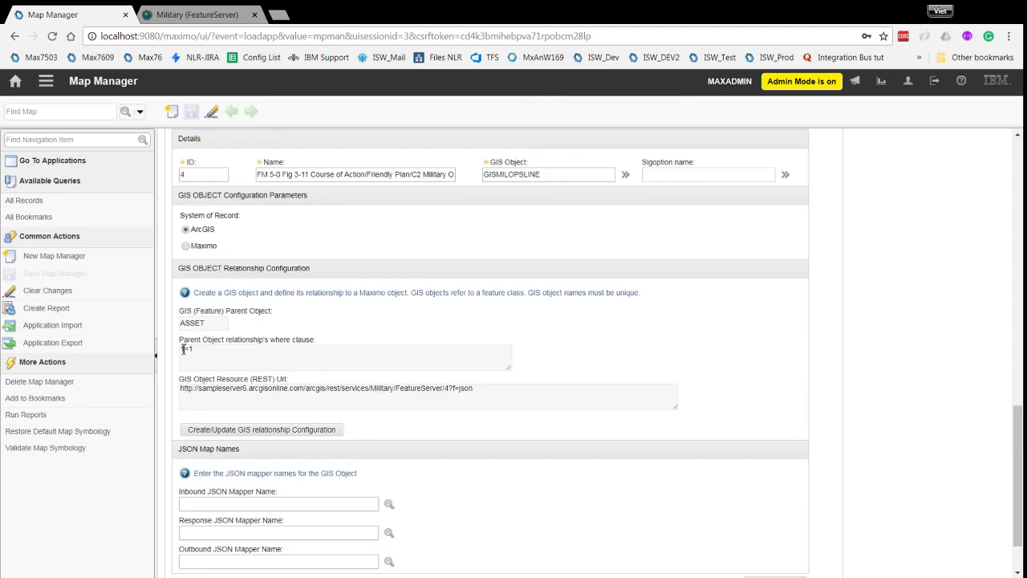
{"action": "left_click_drag", "start_coordinate": [183, 350], "coordinate": [190, 355]}
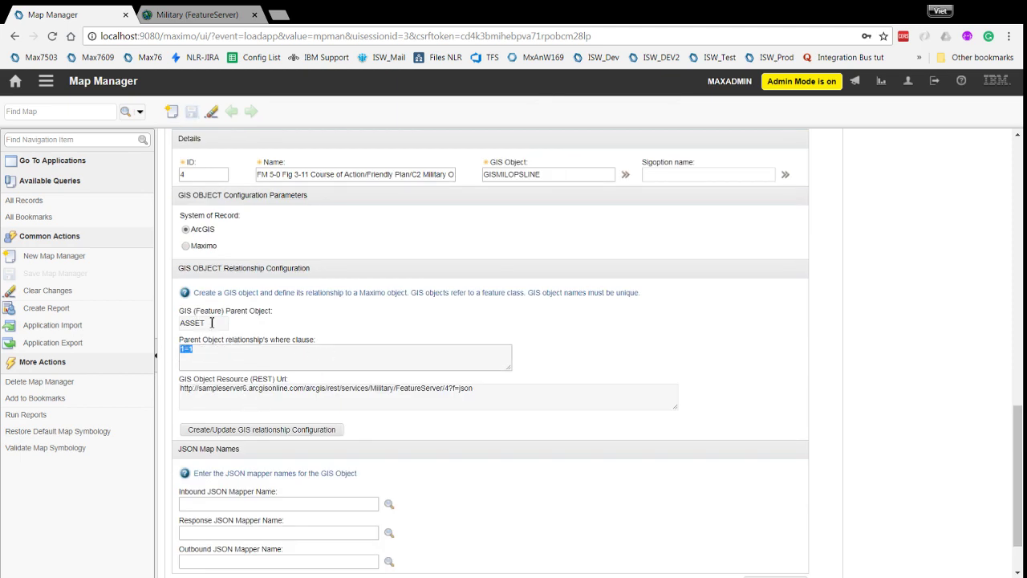
{"action": "left_click", "coordinate": [240, 299]}
Go back to the Military (MapServer) page in the ArcGIS REST Services Directory and open its Units layer
{"action": "left_click", "coordinate": [208, 16]}
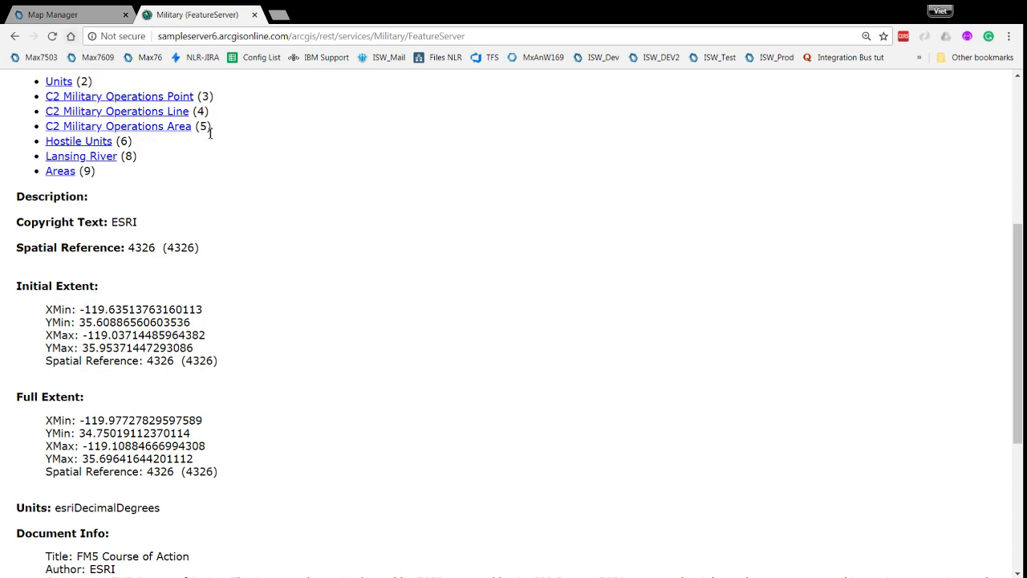
{"action": "left_click", "coordinate": [14, 36]}
{"action": "scroll", "coordinate": [103, 380], "scroll_direction": "down", "scroll_amount": 3}
{"action": "scroll", "coordinate": [92, 375], "scroll_direction": "down", "scroll_amount": 8}
{"action": "scroll", "coordinate": [82, 373], "scroll_direction": "up", "scroll_amount": 3}
{"action": "scroll", "coordinate": [81, 373], "scroll_direction": "up", "scroll_amount": 5}
{"action": "left_click", "coordinate": [129, 282]}
Examine the Units layer's field list, especially the objectid field, and switch back to Map Manager
{"action": "scroll", "coordinate": [107, 343], "scroll_direction": "down", "scroll_amount": 8}
{"action": "scroll", "coordinate": [107, 344], "scroll_direction": "down", "scroll_amount": 15}
{"action": "scroll", "coordinate": [92, 325], "scroll_direction": "down", "scroll_amount": 10}
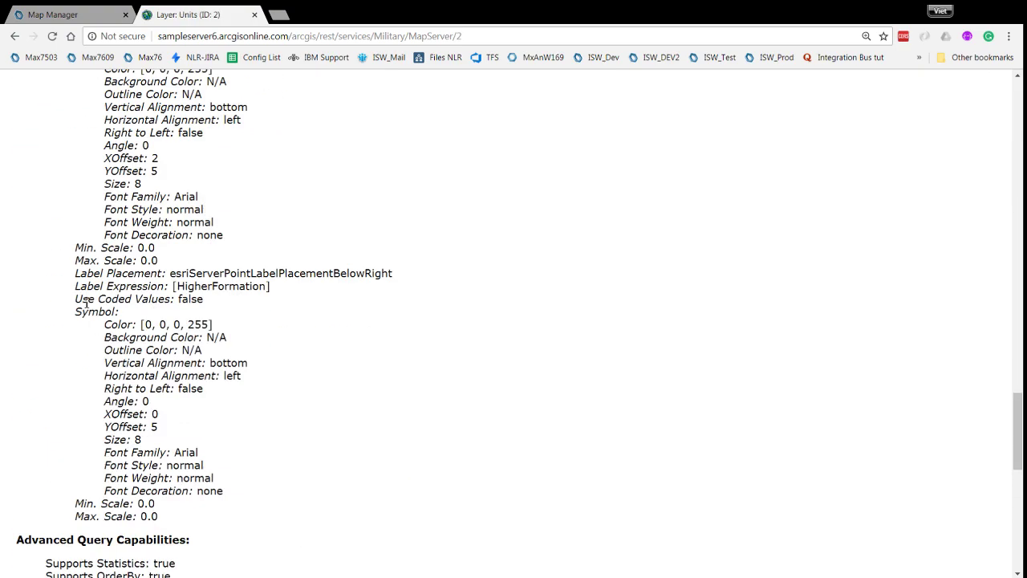
{"action": "scroll", "coordinate": [126, 363], "scroll_direction": "down", "scroll_amount": 2}
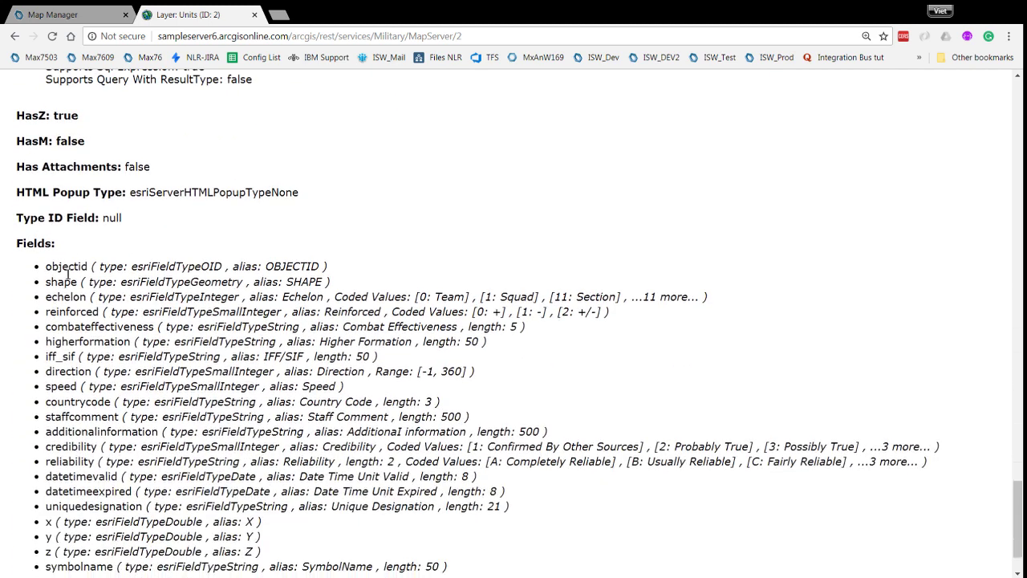
{"action": "left_click_drag", "start_coordinate": [47, 267], "coordinate": [367, 271]}
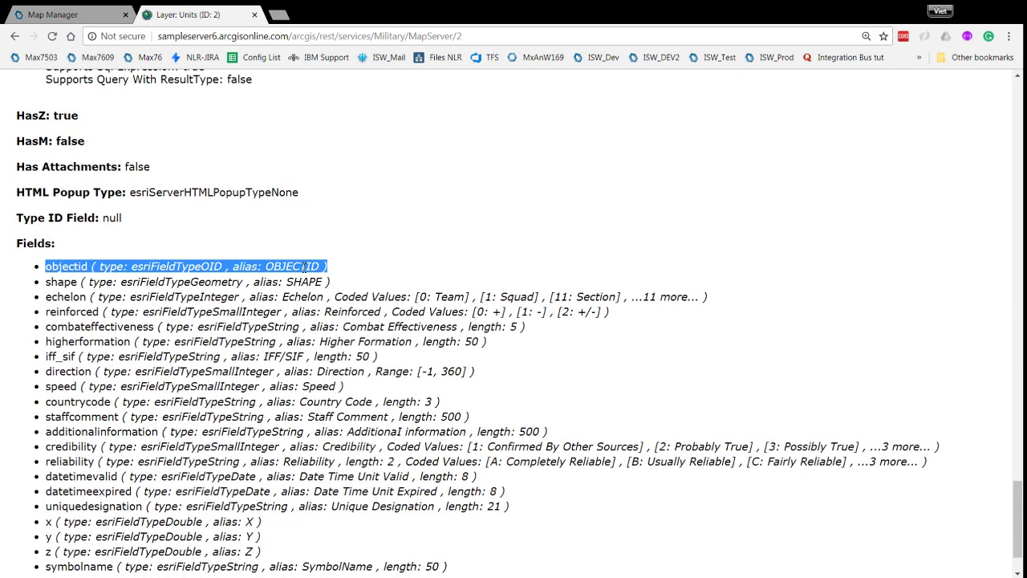
{"action": "left_click", "coordinate": [207, 269]}
{"action": "double_click", "coordinate": [58, 265]}
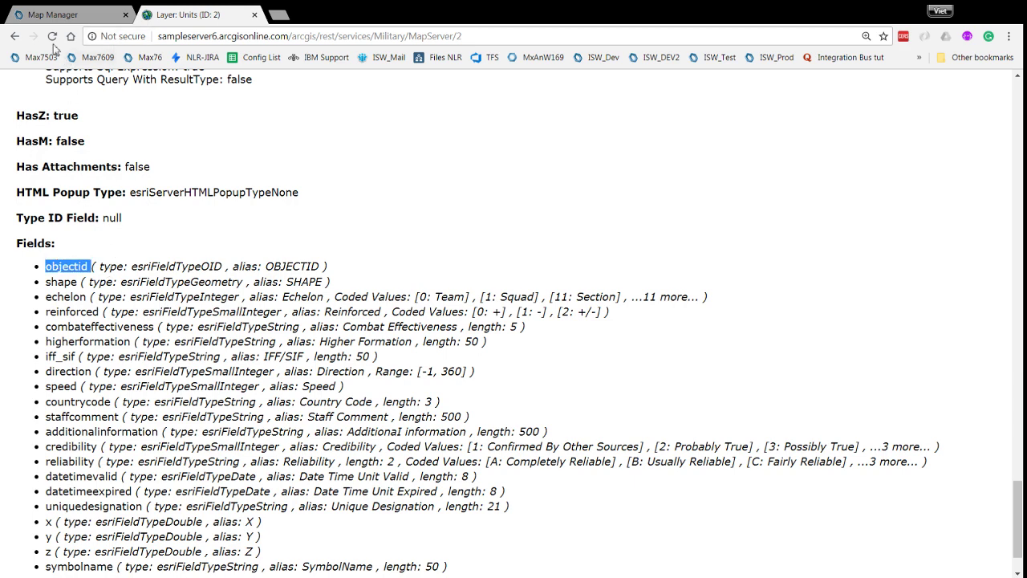
{"action": "left_click", "coordinate": [80, 14]}
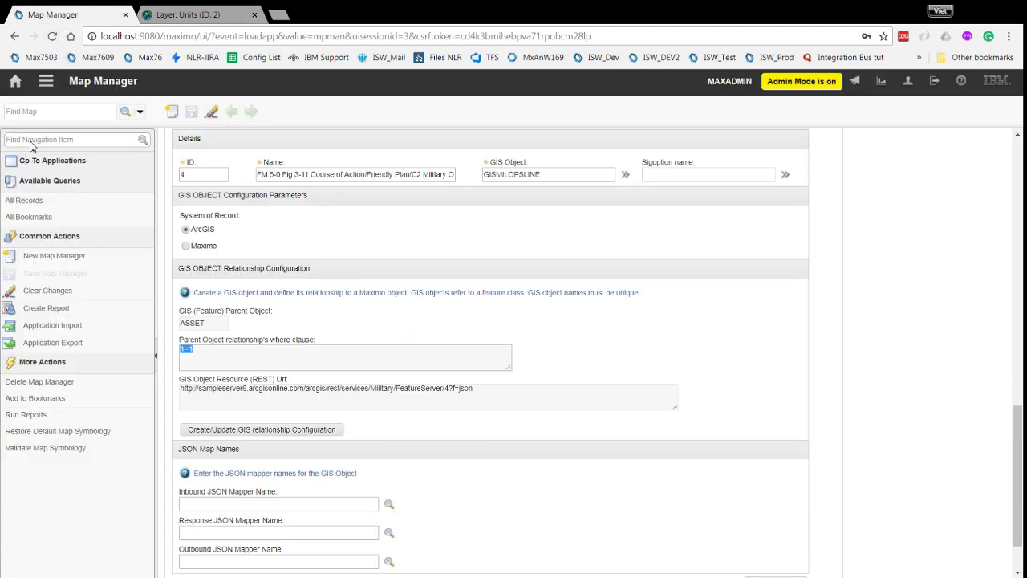
Open the Database Configuration application
{"action": "left_click", "coordinate": [46, 85]}
{"action": "mouse_move", "coordinate": [166, 479]}
{"action": "mouse_move", "coordinate": [259, 479]}
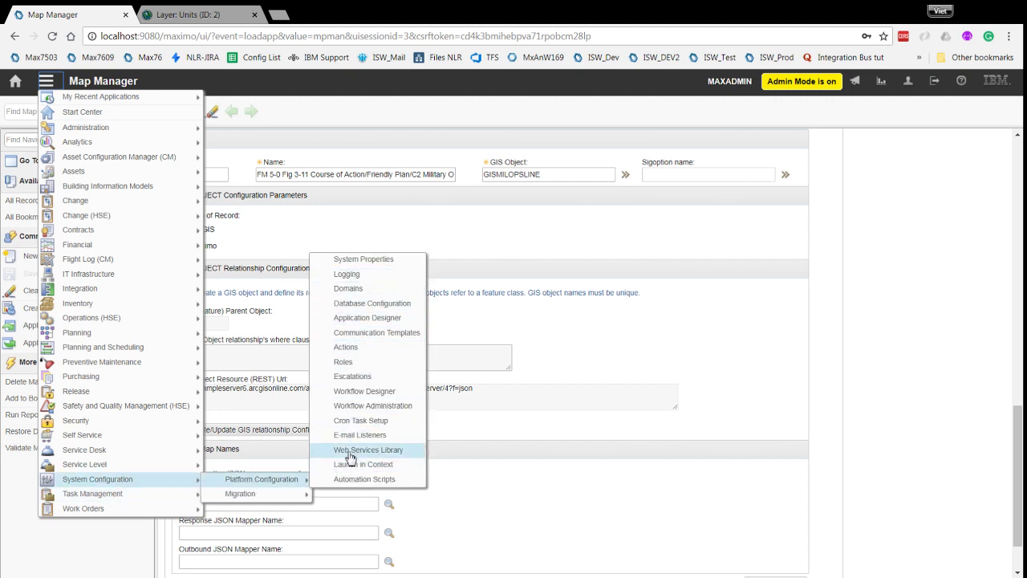
{"action": "left_click", "coordinate": [380, 305]}
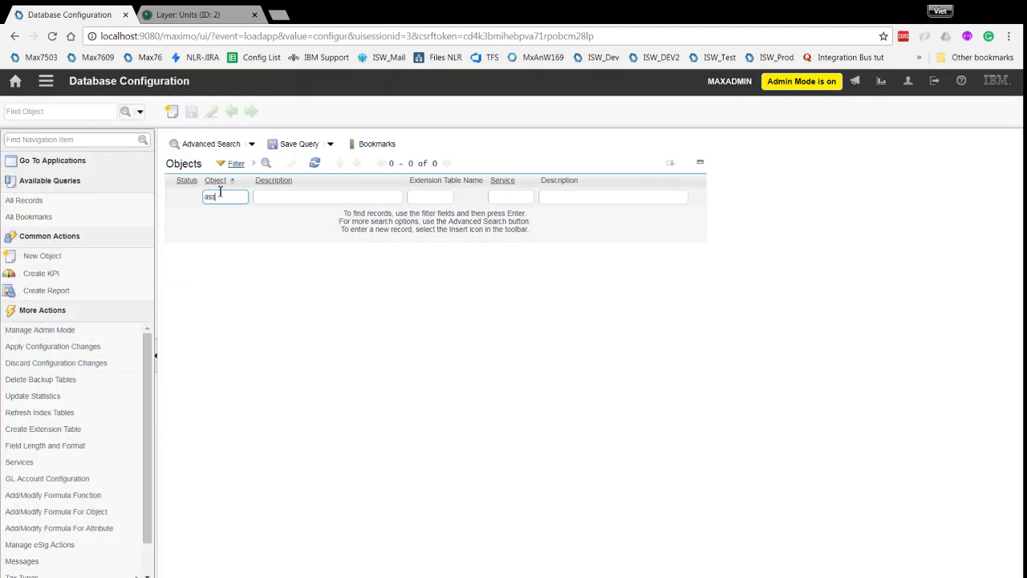
Filter the objects by asset and open the ASSET object's attributes
{"action": "left_click", "coordinate": [219, 190]}
{"action": "type", "text": "asset"}
{"action": "key", "text": "Return"}
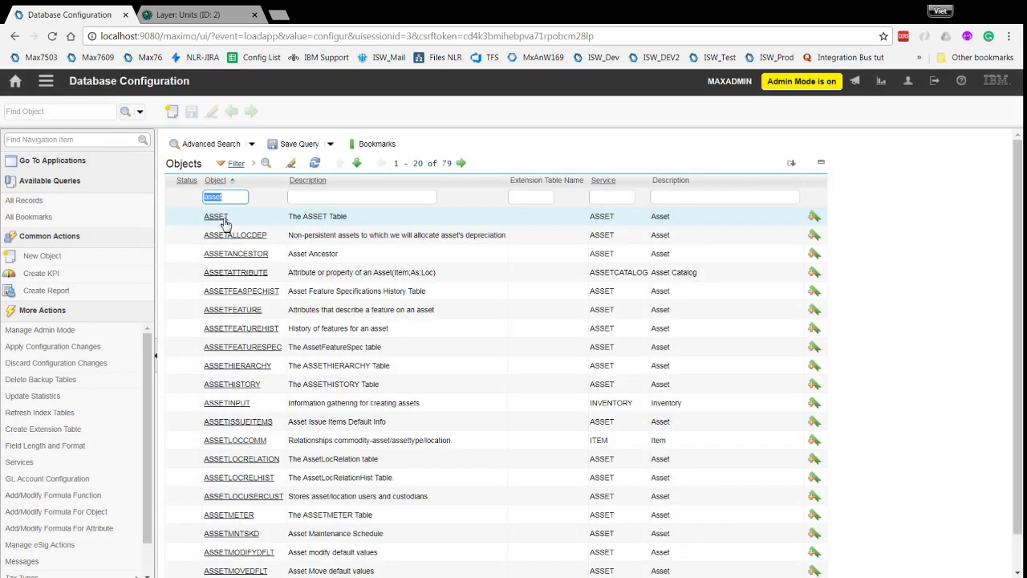
{"action": "left_click", "coordinate": [217, 215]}
{"action": "left_click", "coordinate": [277, 148]}
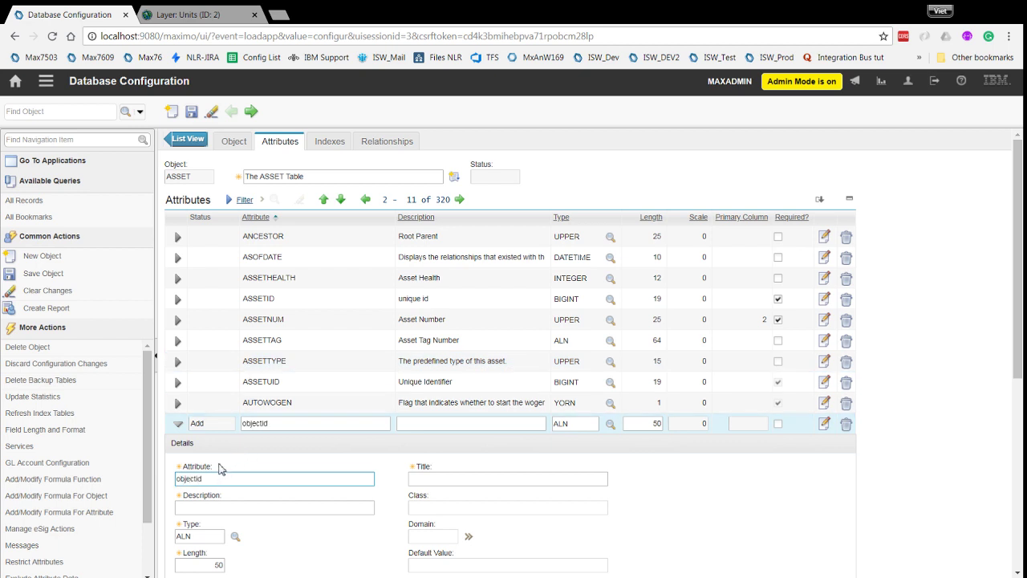
Add an attribute named GISOBJECTID to the ASSET object, with GIS Object ID as both description and title
{"action": "type", "text": "gis"}
{"action": "key", "text": "Tab"}
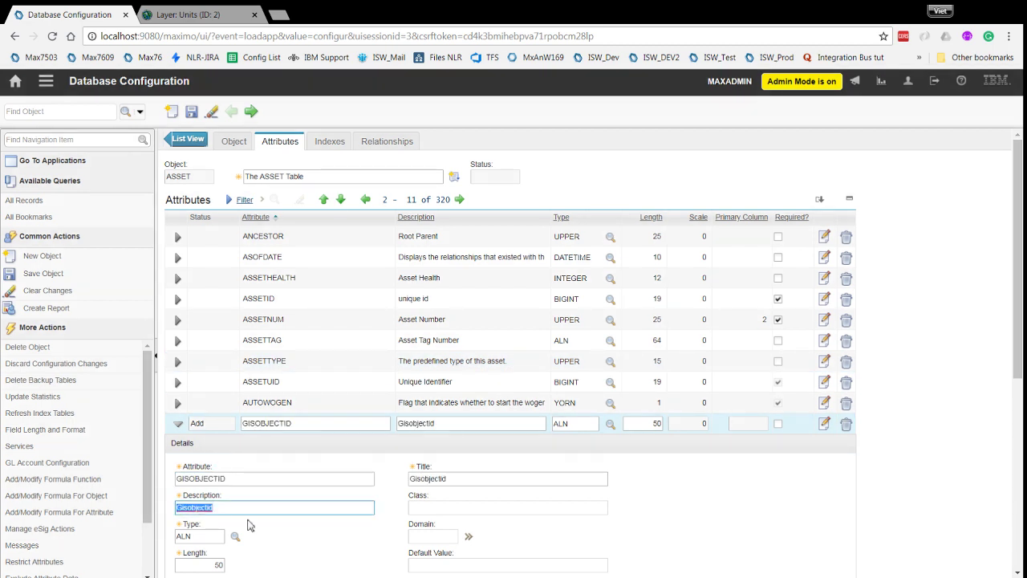
{"action": "scroll", "coordinate": [271, 499], "scroll_direction": "down", "scroll_amount": 2}
{"action": "key", "text": "BackSpace"}
{"action": "type", "text": "GIS O"}
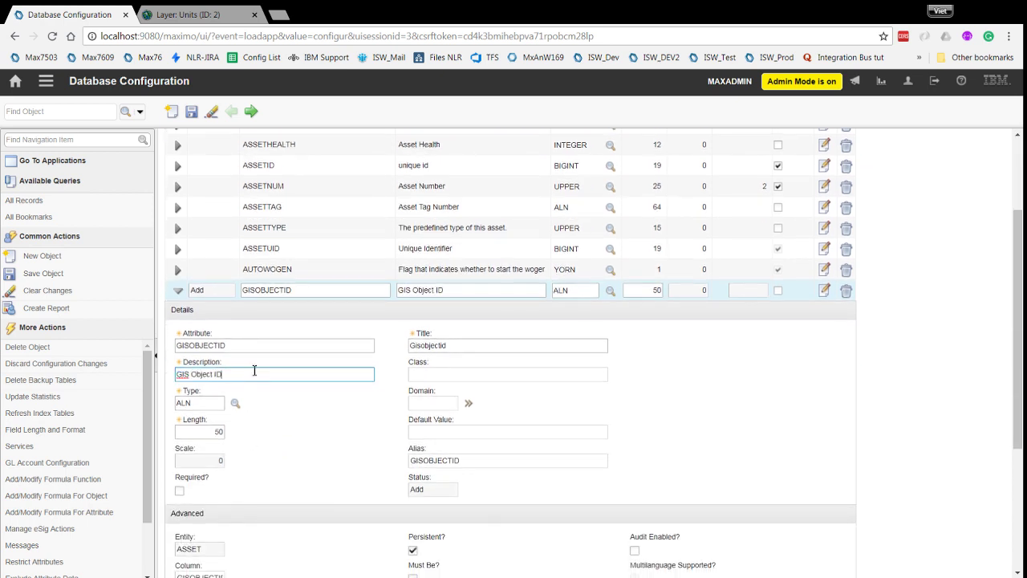
{"action": "key", "text": "Tab"}
{"action": "left_click", "coordinate": [240, 379]}
{"action": "key", "text": "ctrl+c"}
{"action": "triple_click", "coordinate": [440, 347]}
{"action": "key", "text": "ctrl+v"}
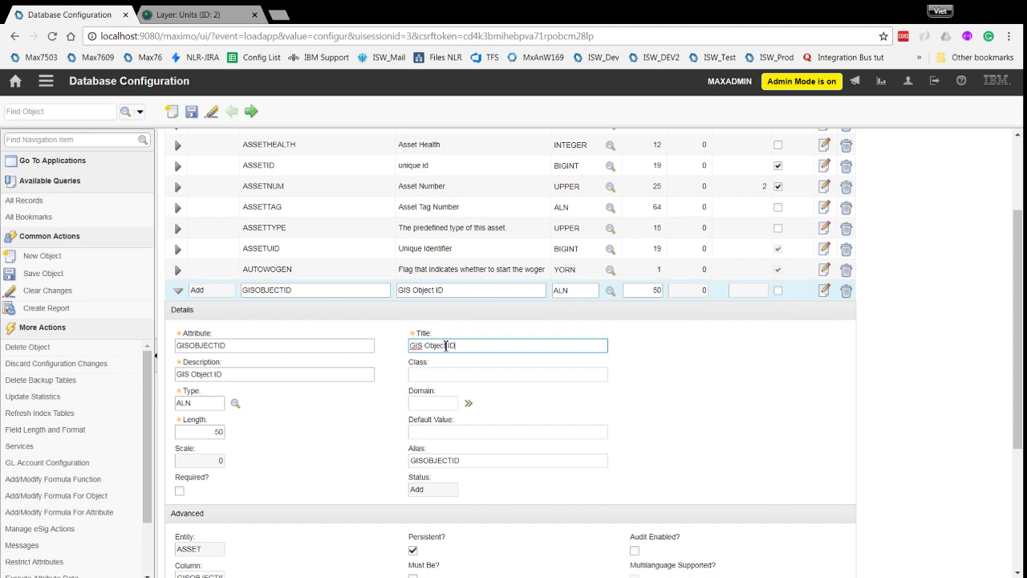
Set the length of the GISOBJECTID attribute to 15 and save the ASSET object
{"action": "left_click", "coordinate": [217, 432]}
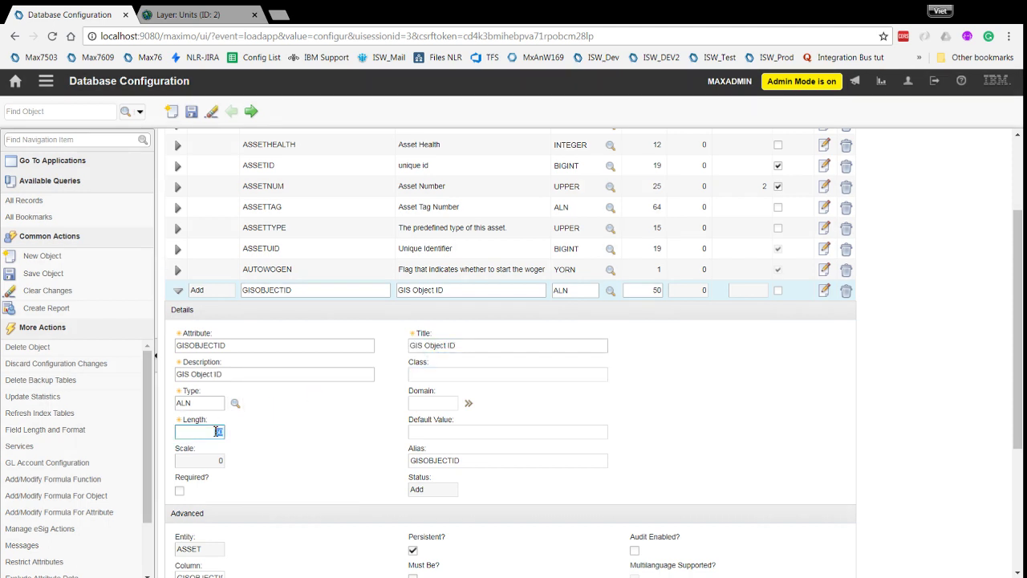
{"action": "left_click", "coordinate": [243, 462]}
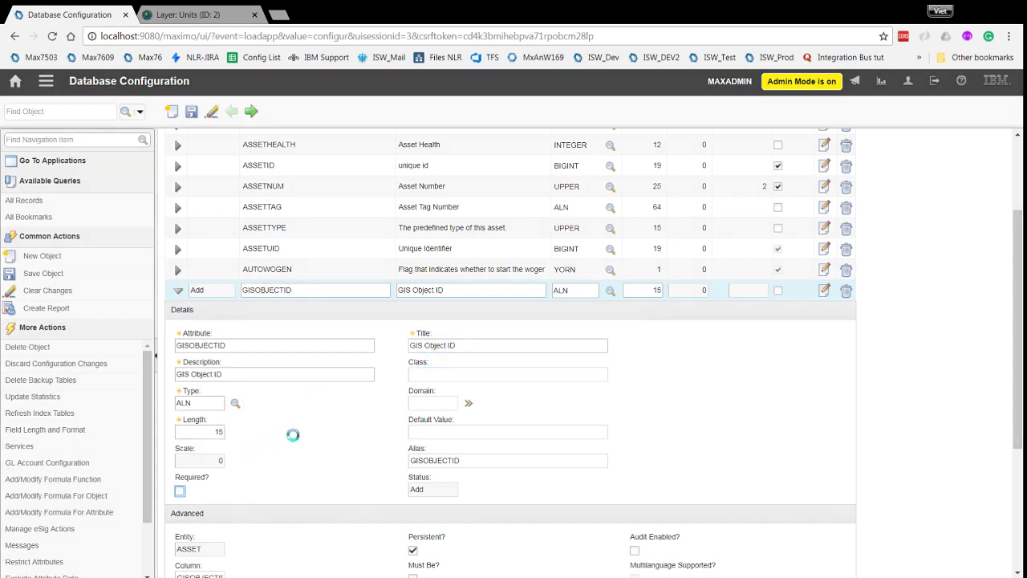
{"action": "left_click", "coordinate": [191, 111]}
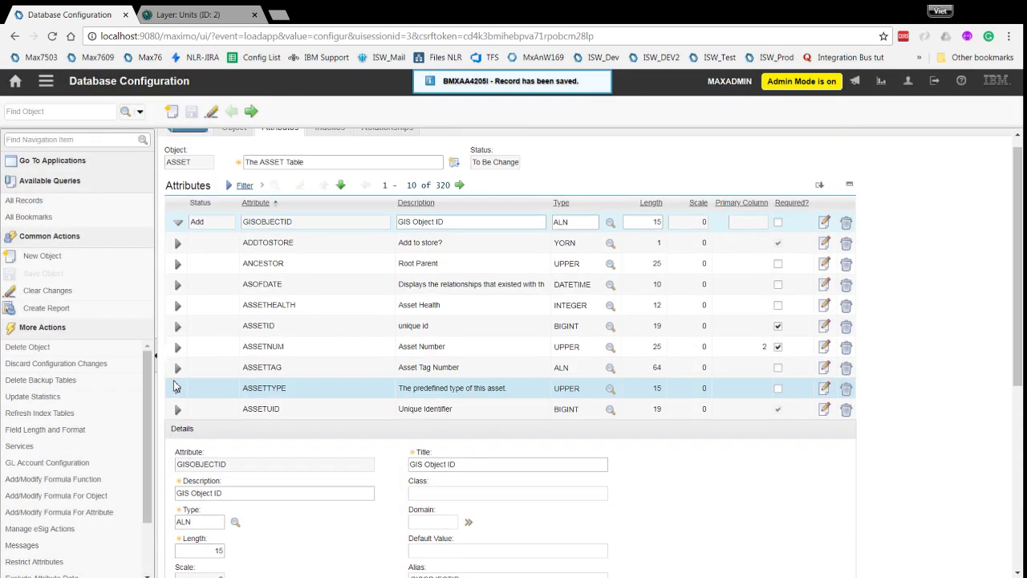
Return to the object list and start applying the configuration changes to the database, declaring that a current backup exists
{"action": "scroll", "coordinate": [177, 388], "scroll_direction": "up", "scroll_amount": 1}
{"action": "left_click", "coordinate": [181, 136]}
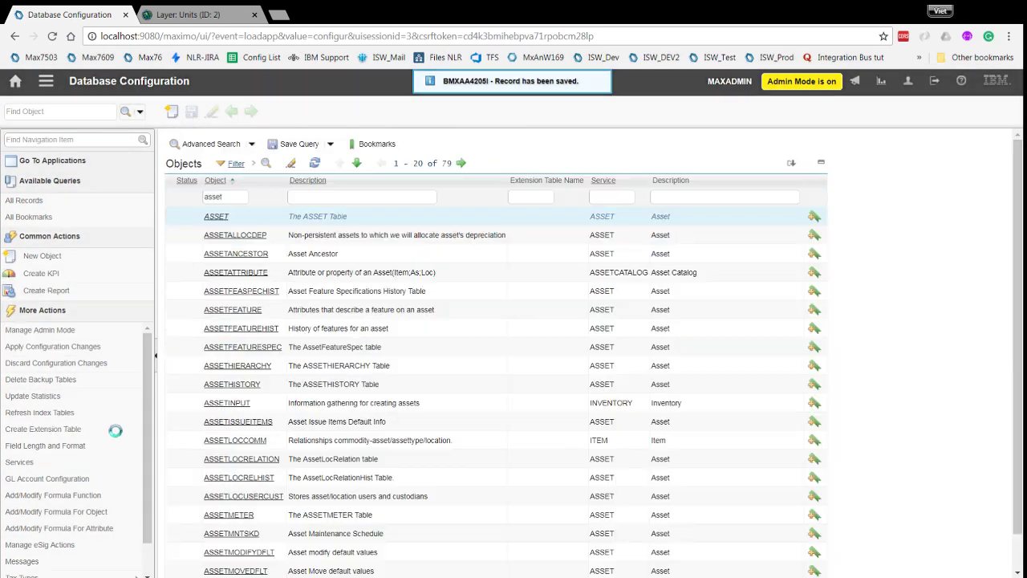
{"action": "left_click", "coordinate": [46, 347]}
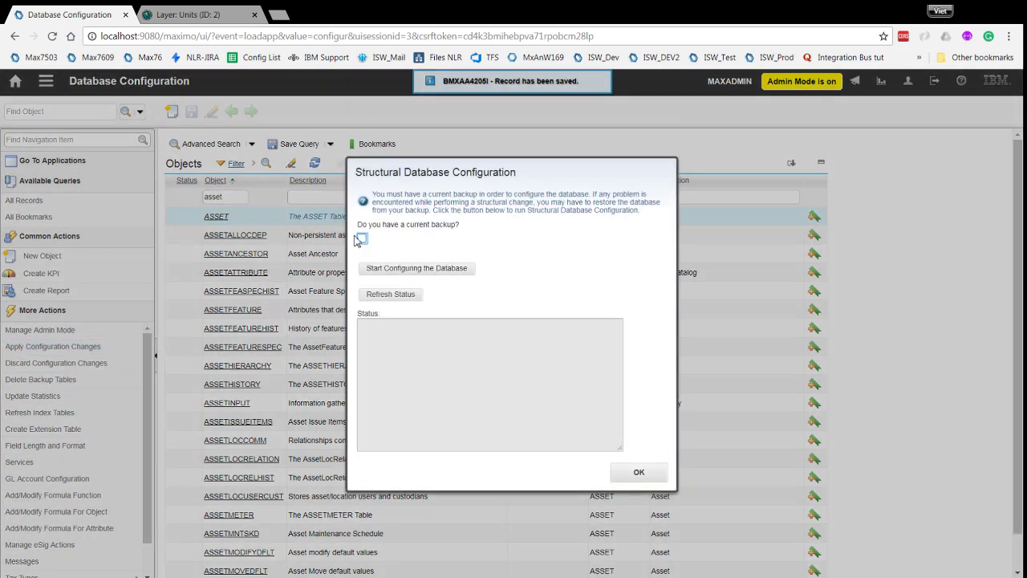
{"action": "left_click", "coordinate": [361, 239]}
{"action": "left_click", "coordinate": [399, 273]}
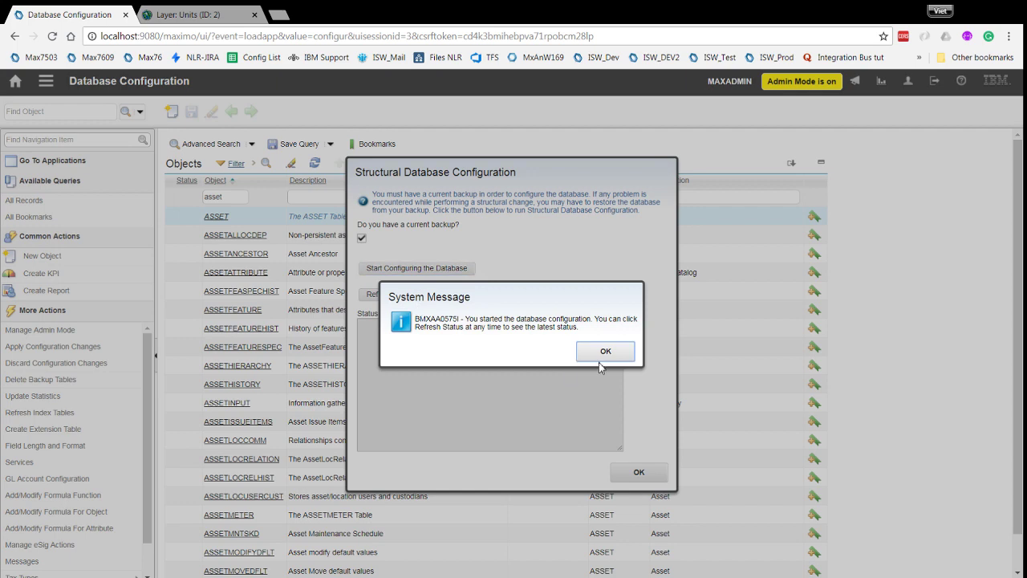
{"action": "left_click", "coordinate": [606, 350]}
Refresh the structural database configuration status several times to check its progress, and close the dialog
{"action": "left_click", "coordinate": [411, 293]}
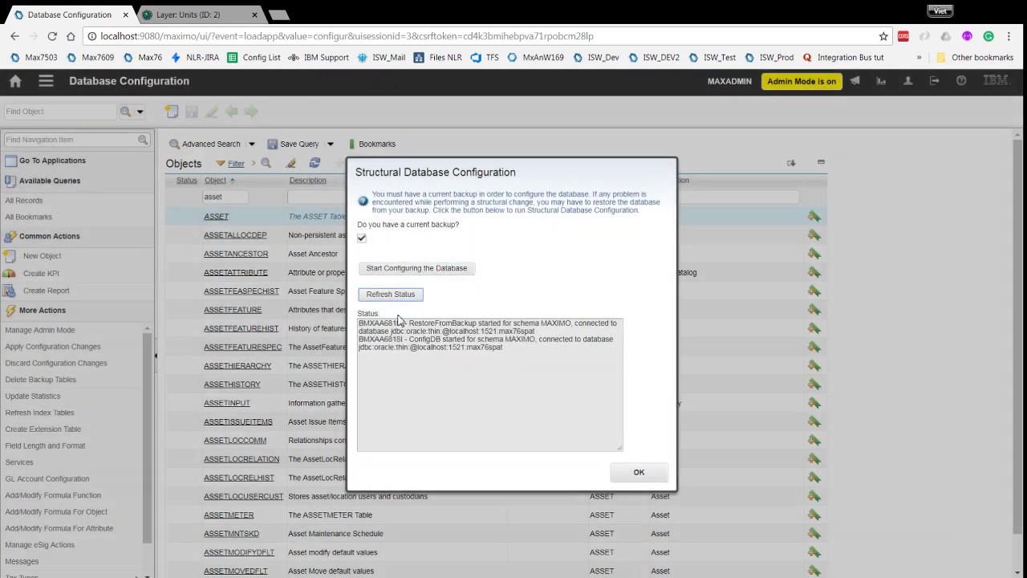
{"action": "left_click", "coordinate": [411, 297]}
{"action": "left_click", "coordinate": [418, 300]}
{"action": "left_click", "coordinate": [497, 406]}
{"action": "left_click", "coordinate": [405, 297]}
{"action": "left_click", "coordinate": [639, 475]}
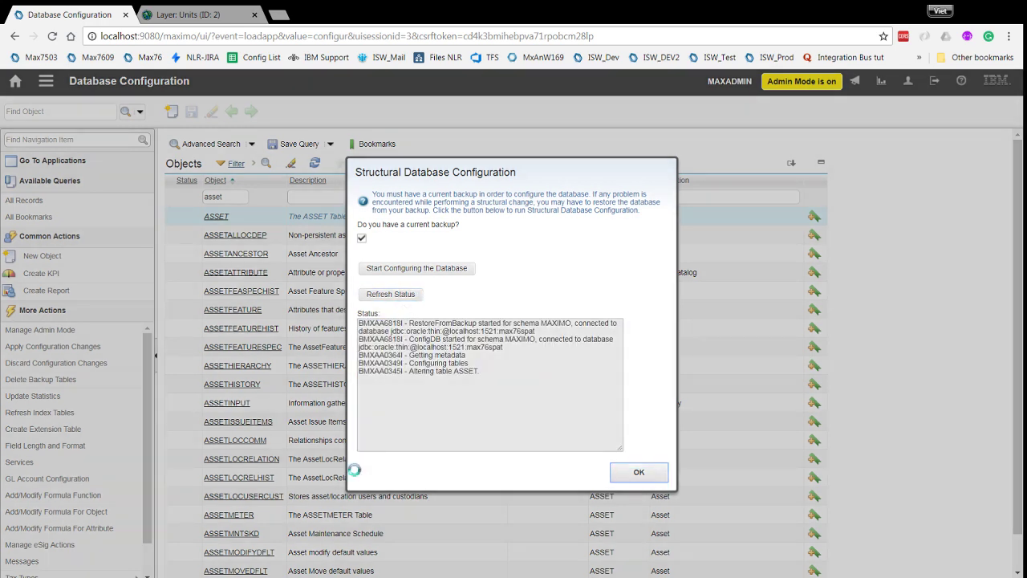
Open the Application Designer application
{"action": "left_click", "coordinate": [46, 80]}
{"action": "mouse_move", "coordinate": [129, 396]}
{"action": "mouse_move", "coordinate": [196, 479]}
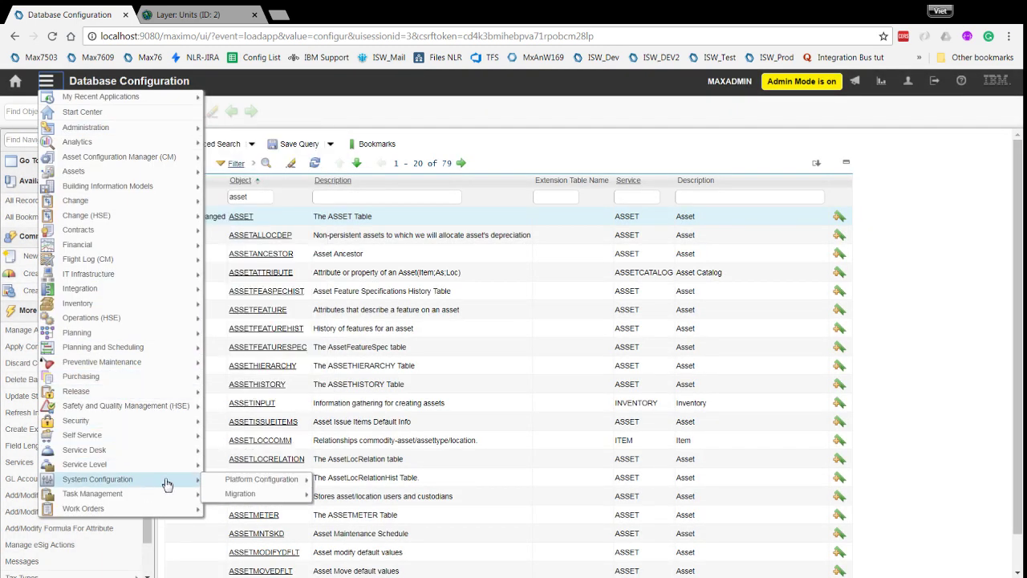
{"action": "mouse_move", "coordinate": [275, 481]}
{"action": "left_click", "coordinate": [388, 313]}
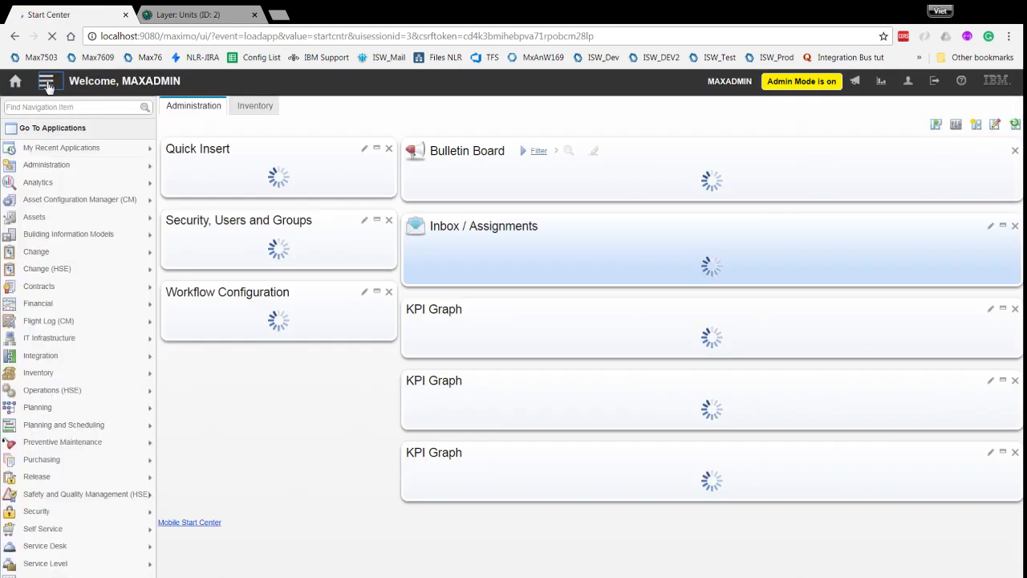
{"action": "left_click", "coordinate": [46, 80]}
{"action": "mouse_move", "coordinate": [152, 479]}
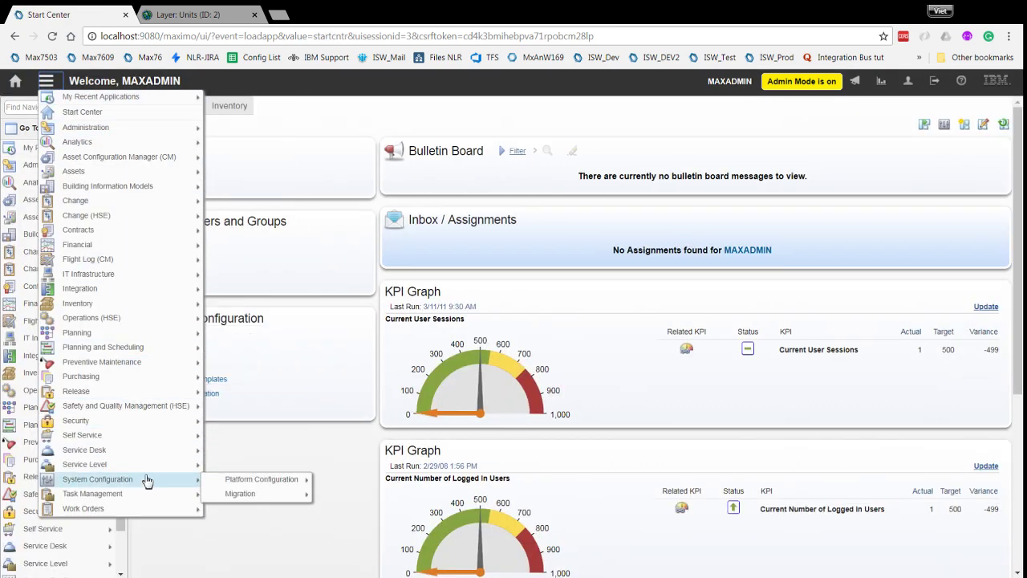
{"action": "mouse_move", "coordinate": [277, 480]}
{"action": "left_click", "coordinate": [358, 323]}
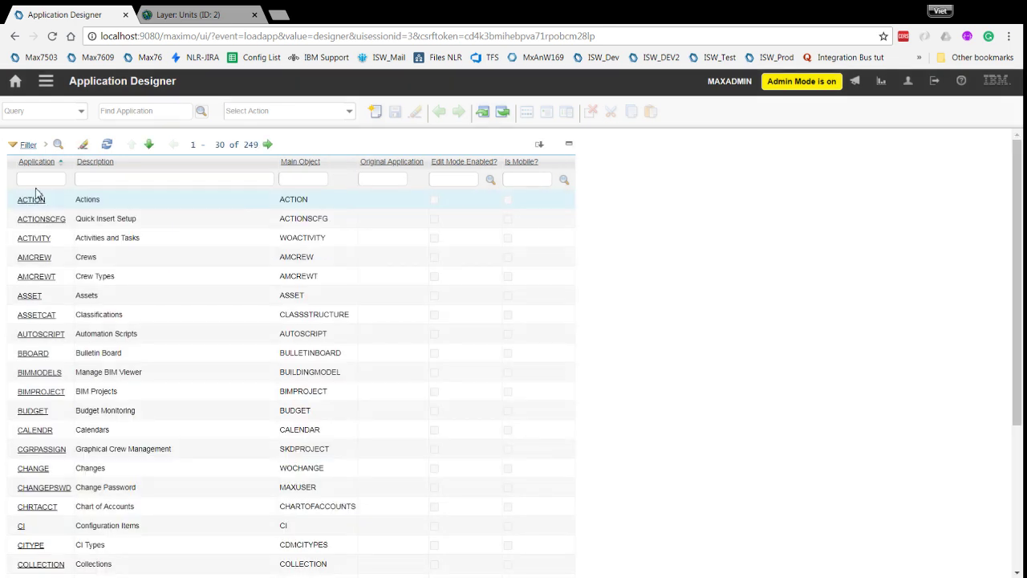
Open the ASSET application for design and show the layout of its Asset tab
{"action": "left_click", "coordinate": [37, 179]}
{"action": "key", "text": "Return"}
{"action": "left_click", "coordinate": [32, 200]}
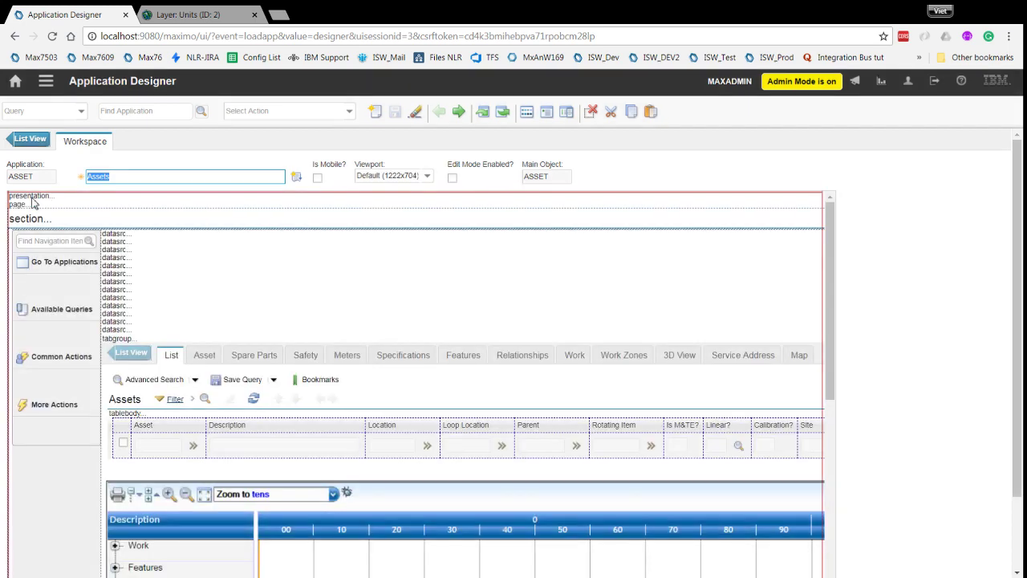
{"action": "left_click", "coordinate": [203, 358]}
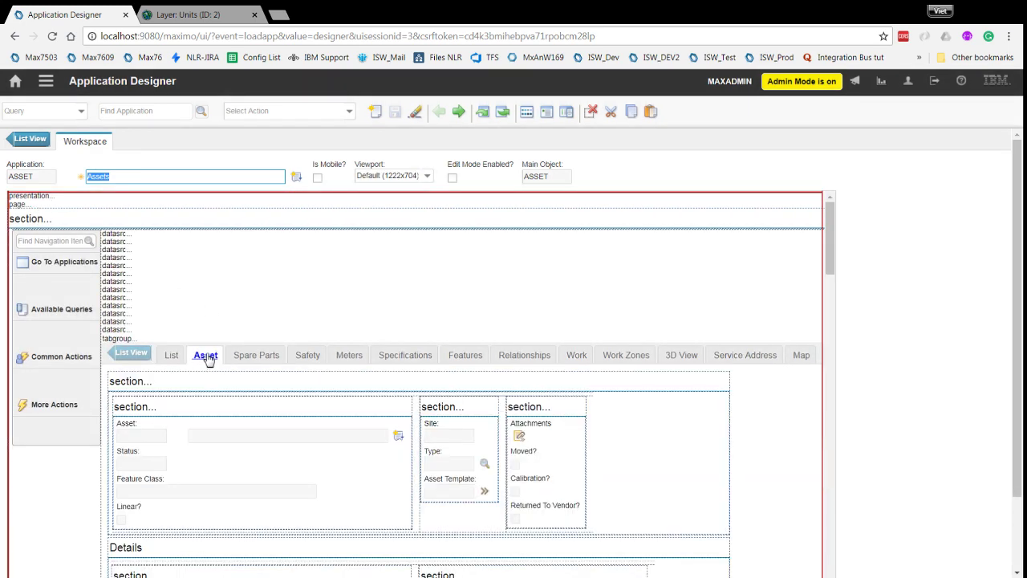
Add a checkbox below the Feature Class field on the Asset tab and bind it to the PLUSSISGIS attribute
{"action": "scroll", "coordinate": [234, 390], "scroll_direction": "down", "scroll_amount": 3}
{"action": "scroll", "coordinate": [222, 343], "scroll_direction": "up", "scroll_amount": 2}
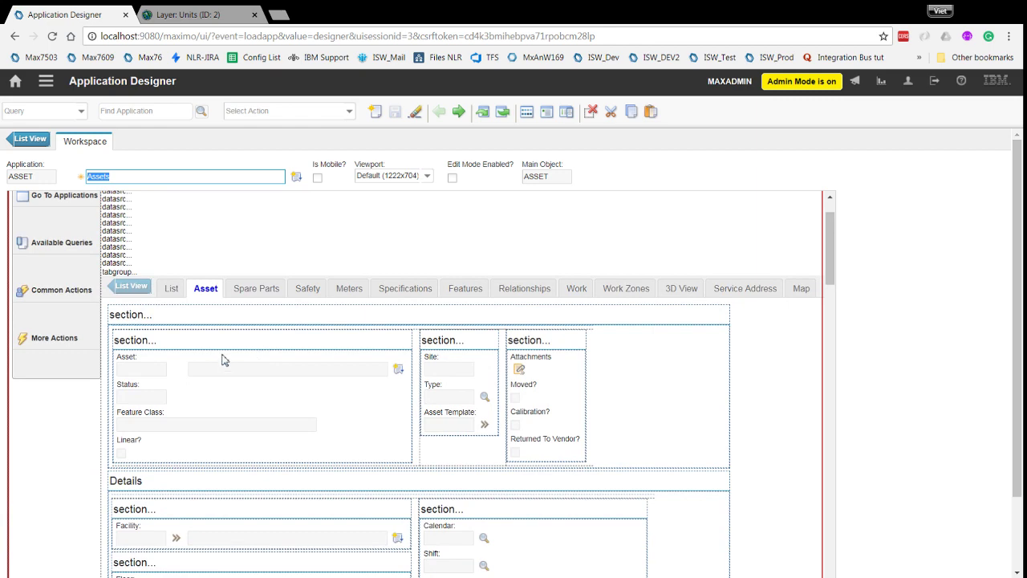
{"action": "scroll", "coordinate": [183, 423], "scroll_direction": "down", "scroll_amount": 3}
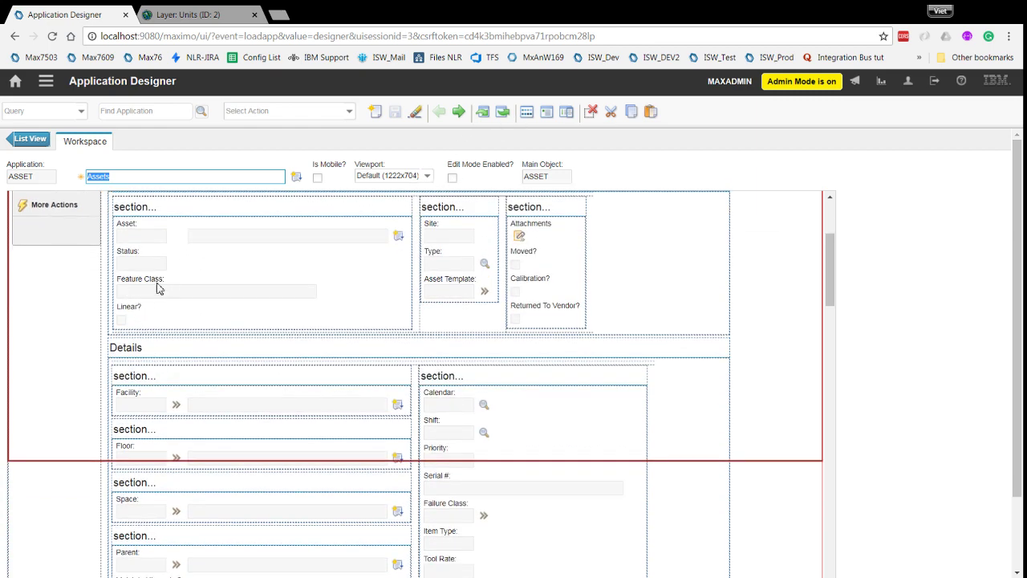
{"action": "scroll", "coordinate": [193, 287], "scroll_direction": "up", "scroll_amount": 2}
{"action": "scroll", "coordinate": [149, 353], "scroll_direction": "down", "scroll_amount": 1}
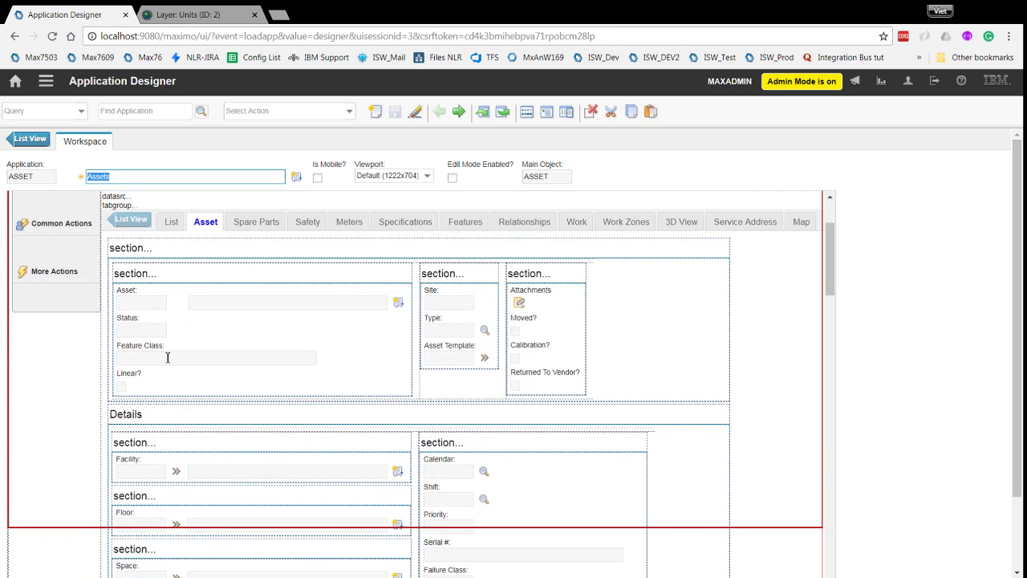
{"action": "left_click", "coordinate": [526, 111]}
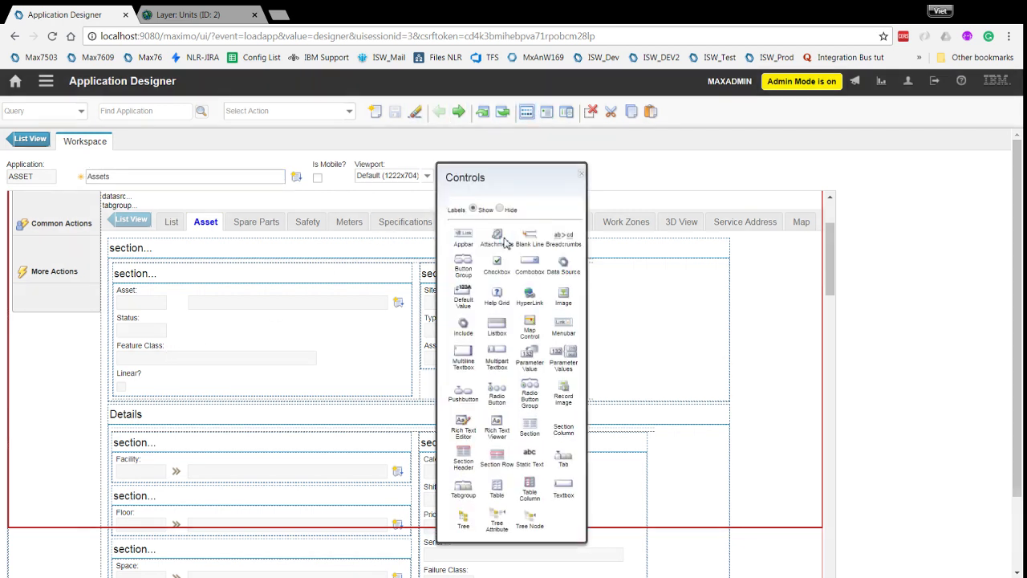
{"action": "left_click_drag", "start_coordinate": [497, 269], "coordinate": [137, 386]}
{"action": "right_click", "coordinate": [136, 386]}
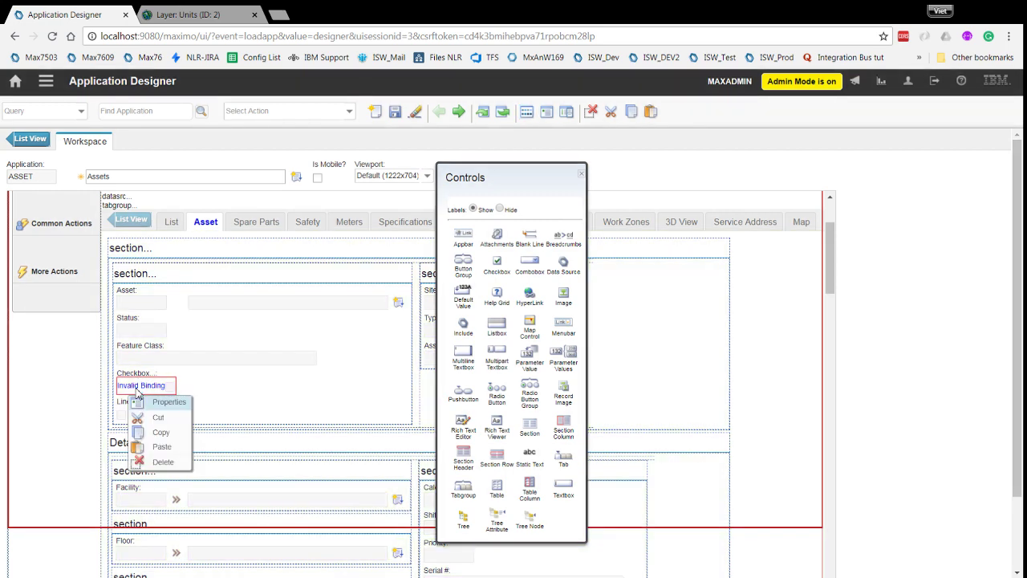
{"action": "left_click", "coordinate": [168, 402]}
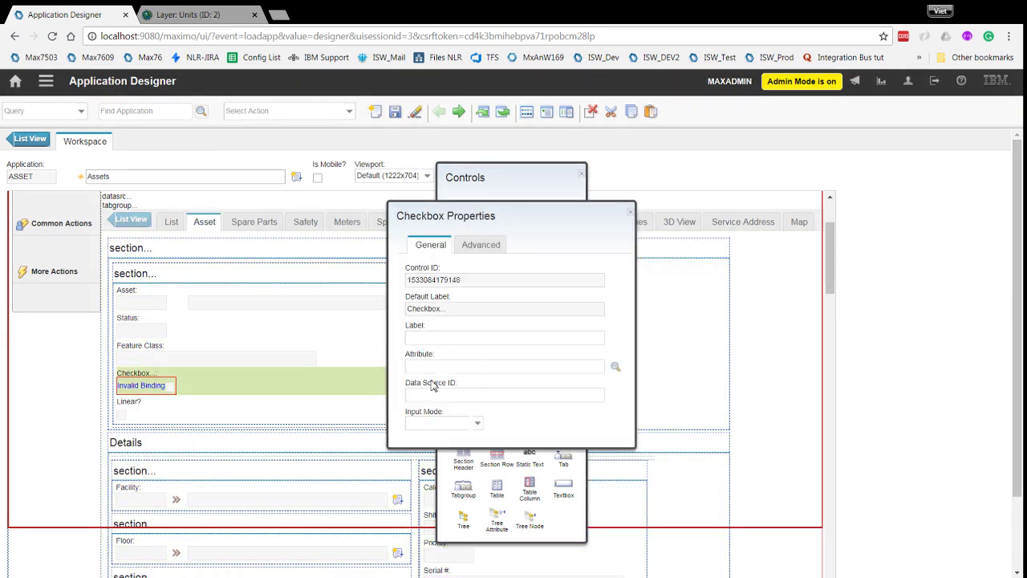
{"action": "left_click", "coordinate": [442, 366]}
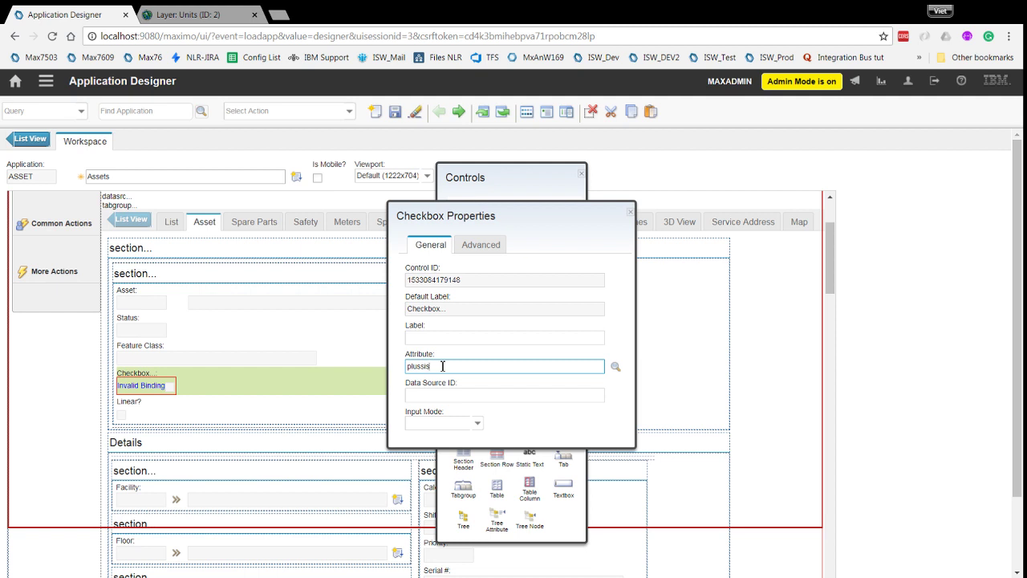
{"action": "type", "text": "plussisgis"}
{"action": "key", "text": "Tab"}
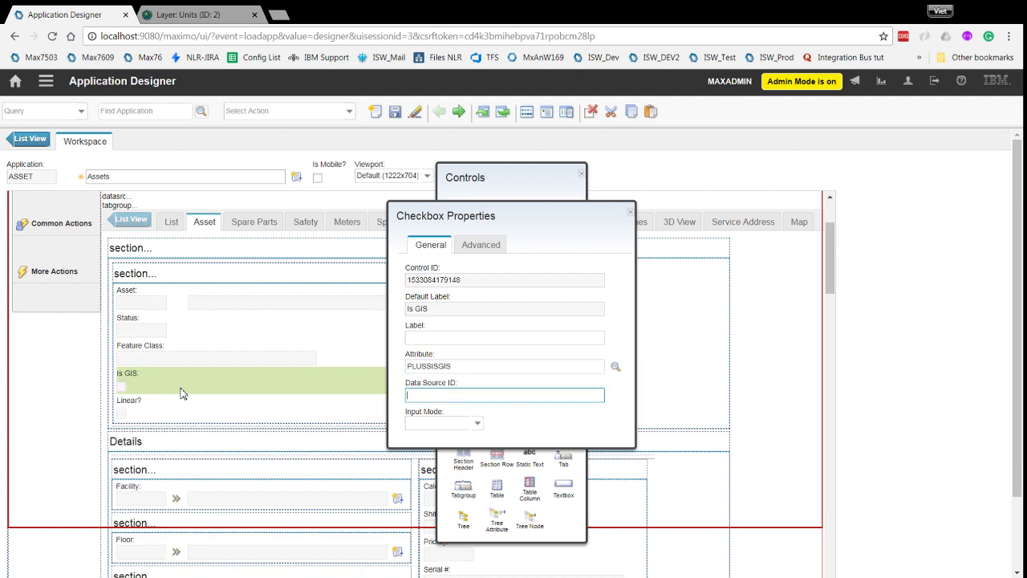
Clear the Feature Class textbox's read-only input mode and set its lookup to PLUSSFEATURECLASS
{"action": "left_click", "coordinate": [137, 355]}
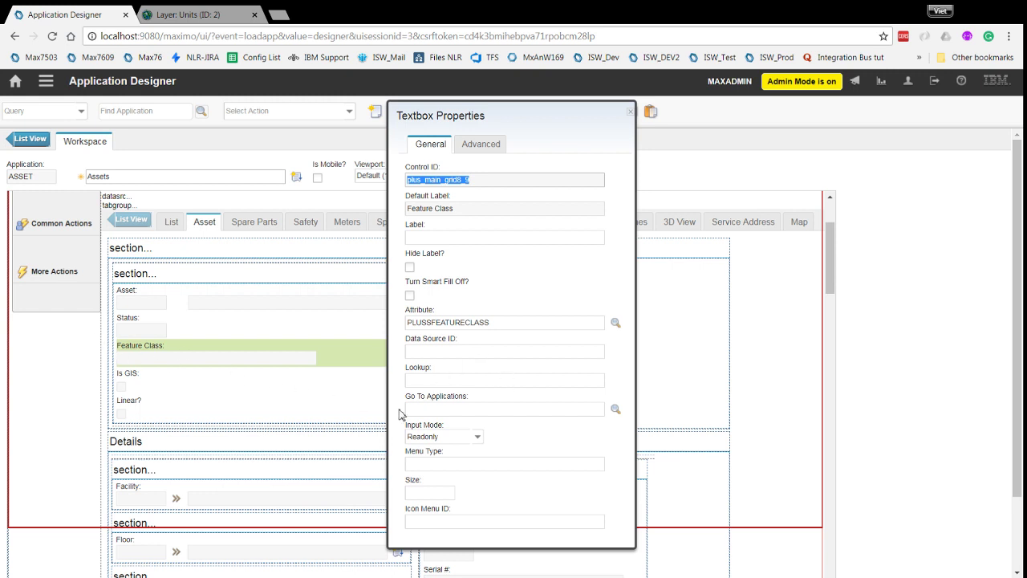
{"action": "left_click", "coordinate": [478, 436]}
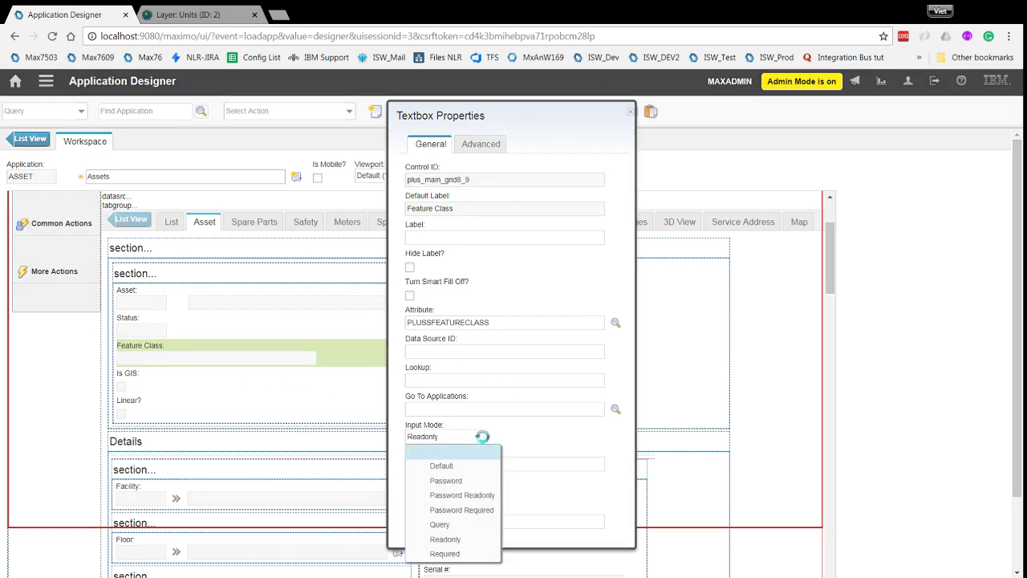
{"action": "left_click", "coordinate": [444, 464]}
{"action": "left_click", "coordinate": [445, 408]}
{"action": "left_click", "coordinate": [444, 379]}
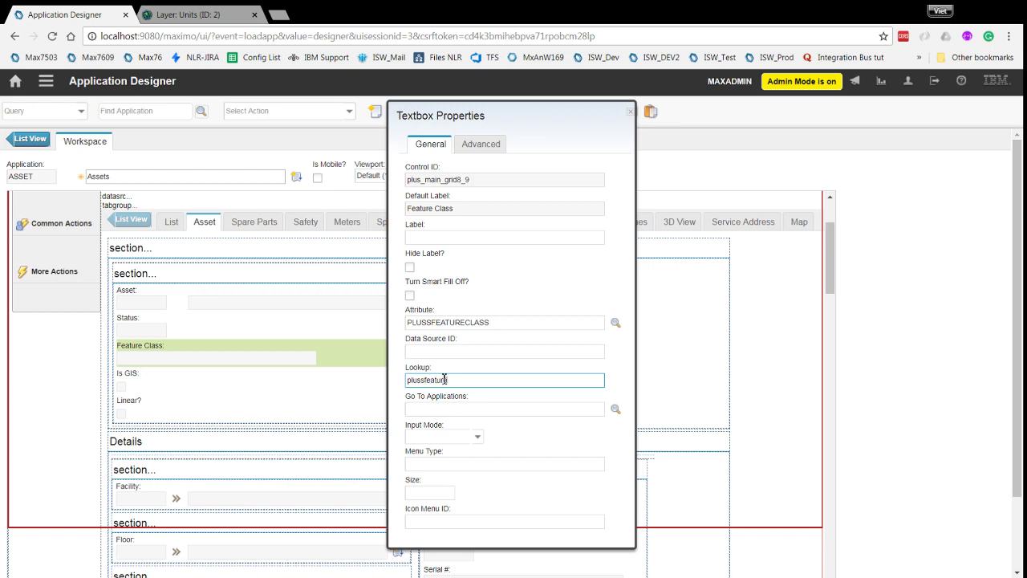
{"action": "type", "text": "plussfeatureclass"}
{"action": "key", "text": "Tab"}
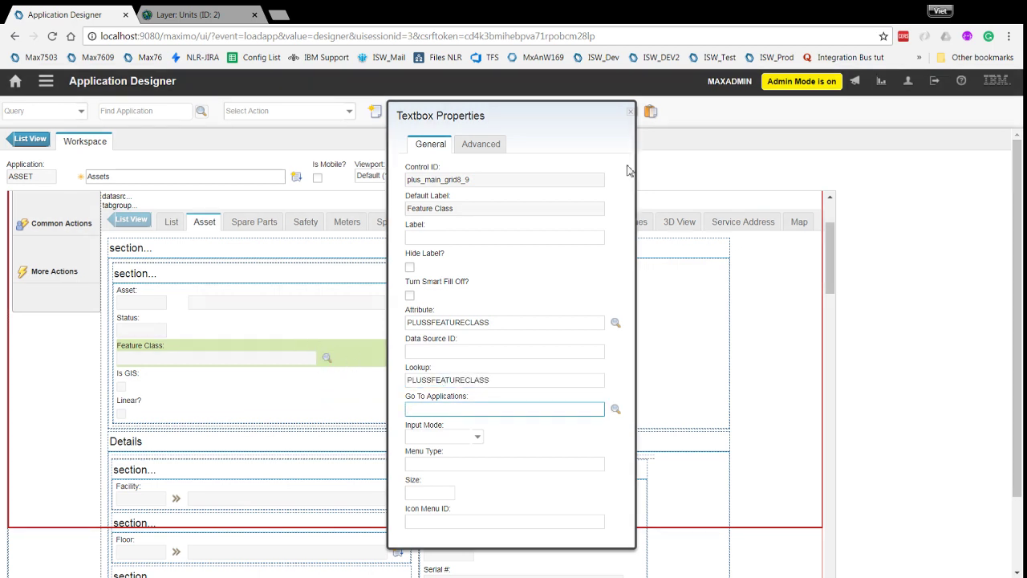
{"action": "left_click", "coordinate": [630, 114]}
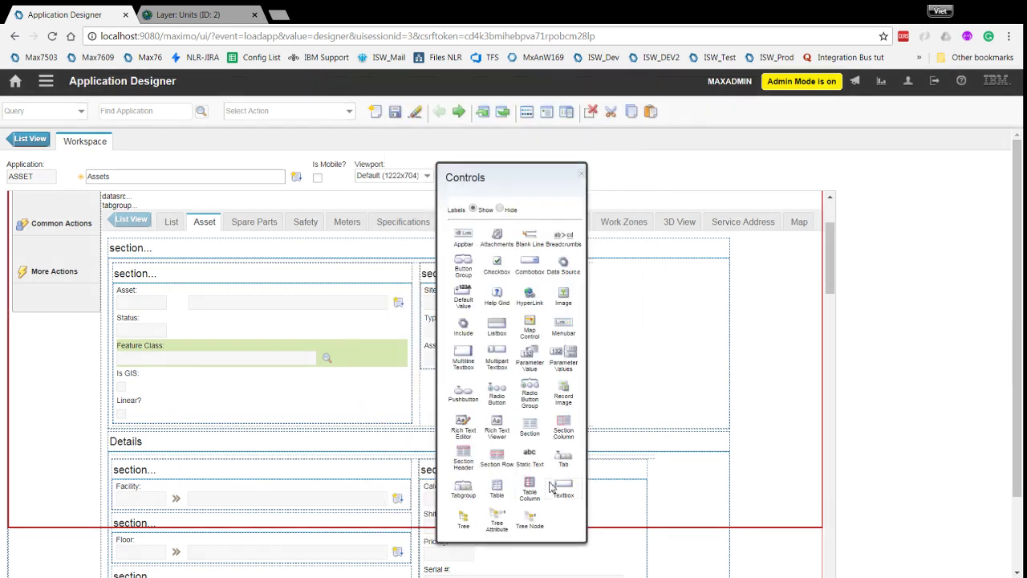
Add a textbox below the Is GIS checkbox on the Asset tab, bind it to the GISOBJECTID attribute, and save the application
{"action": "left_click_drag", "start_coordinate": [562, 488], "coordinate": [143, 413]}
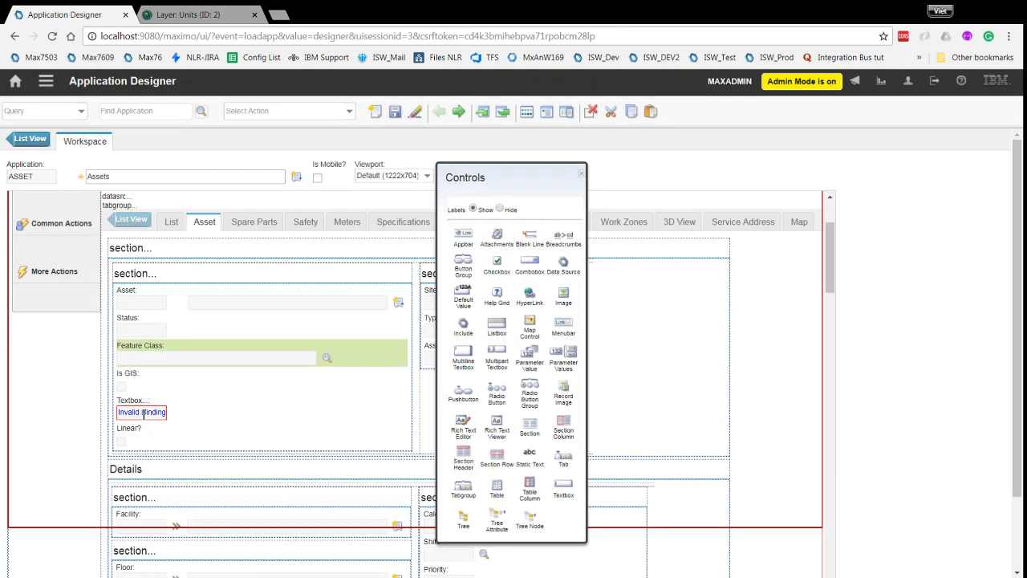
{"action": "right_click", "coordinate": [143, 413]}
{"action": "left_click", "coordinate": [161, 424]}
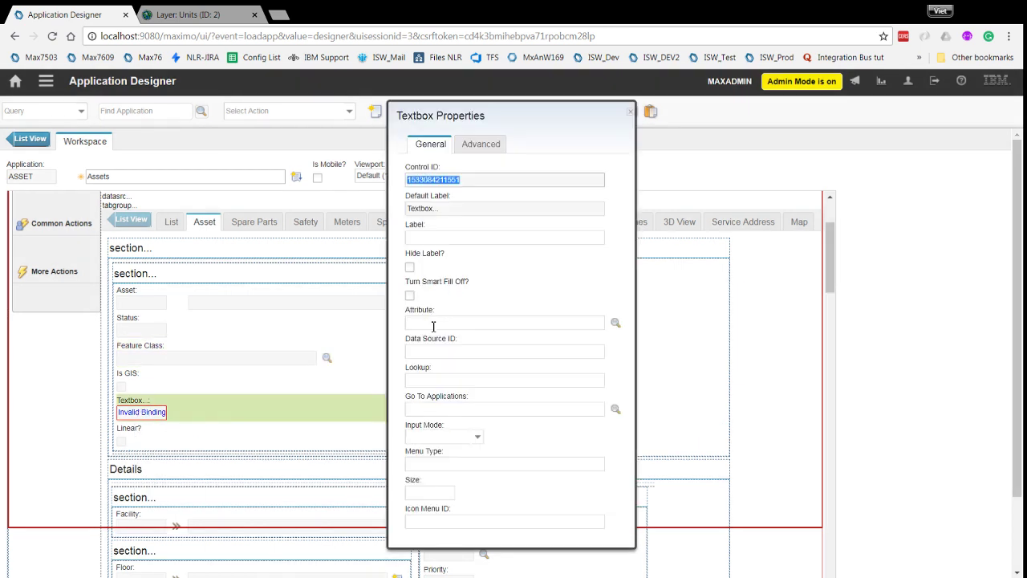
{"action": "left_click", "coordinate": [433, 324]}
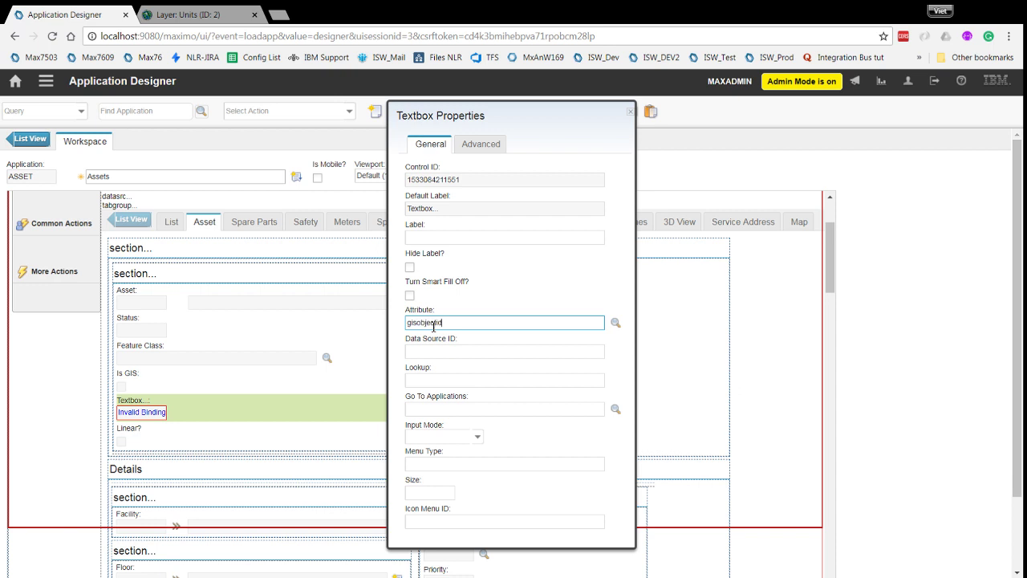
{"action": "key", "text": "Tab"}
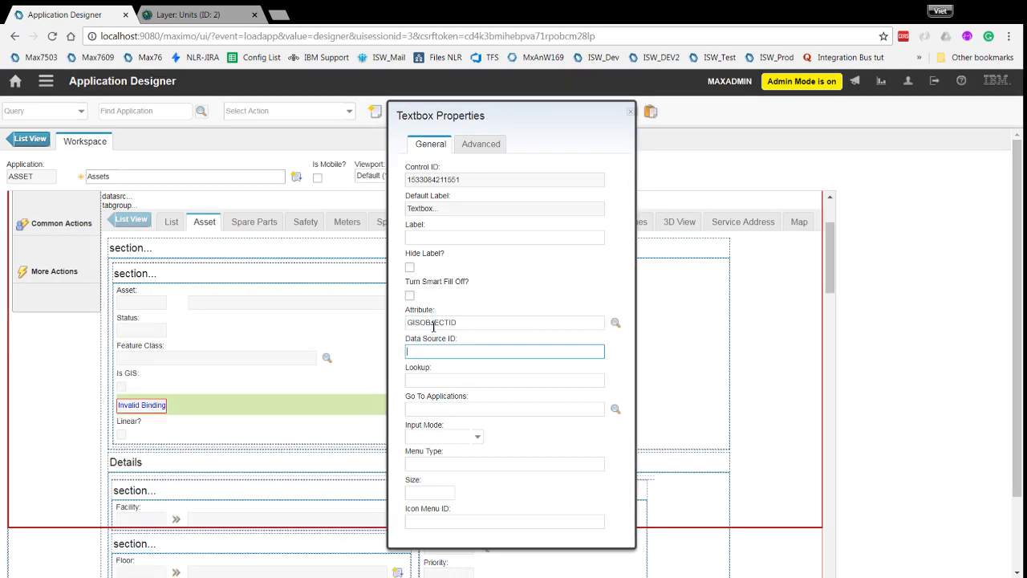
{"action": "left_click", "coordinate": [631, 114]}
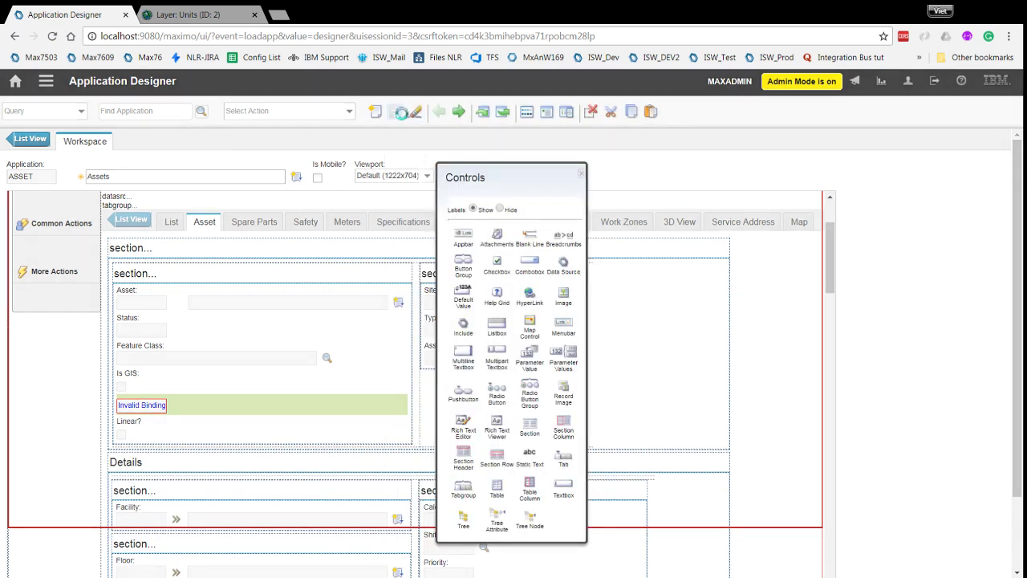
{"action": "left_click", "coordinate": [581, 173]}
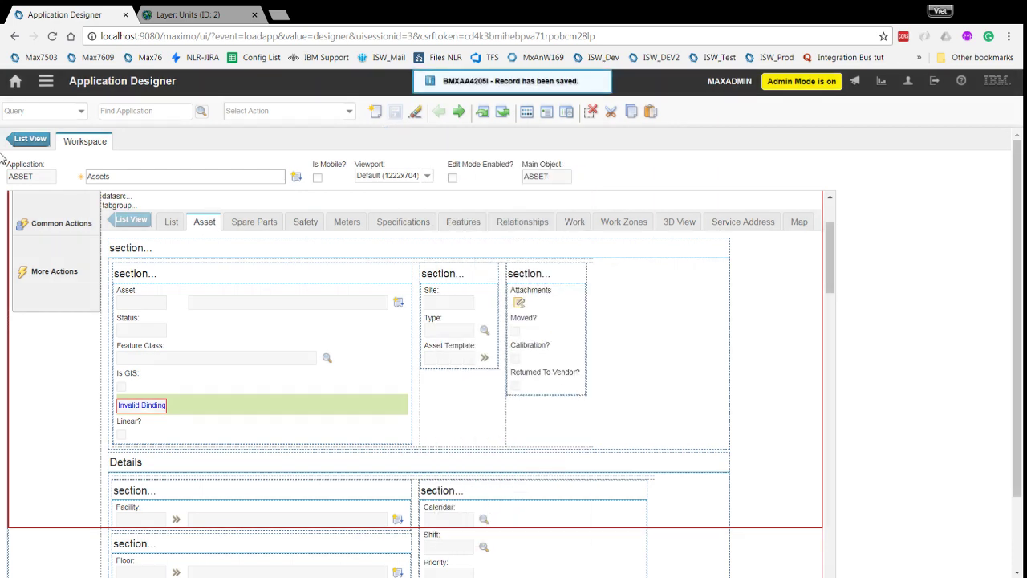
Open the Database Configuration application and try to apply configuration changes
{"action": "left_click", "coordinate": [46, 81]}
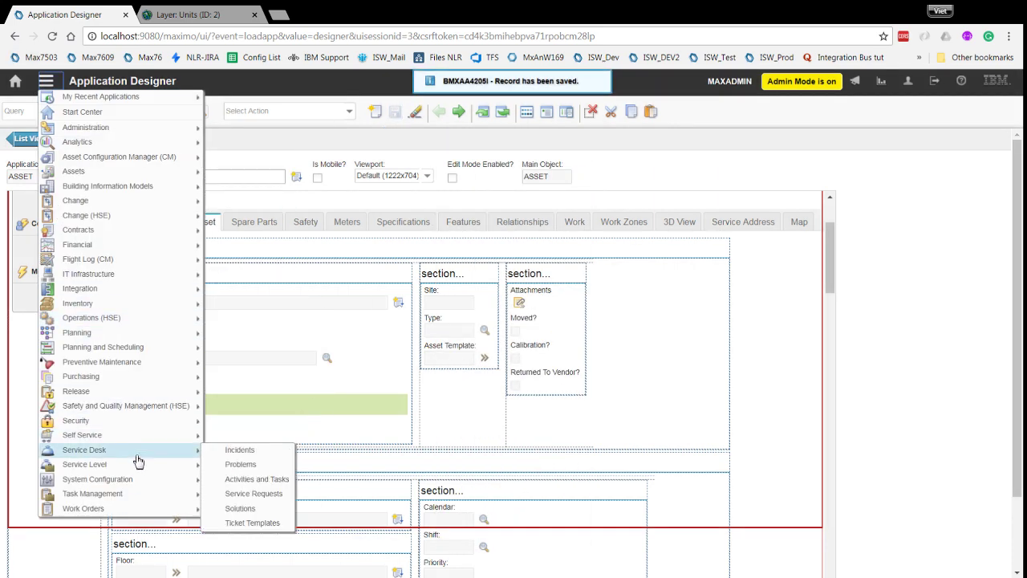
{"action": "mouse_move", "coordinate": [257, 481]}
{"action": "left_click", "coordinate": [369, 318]}
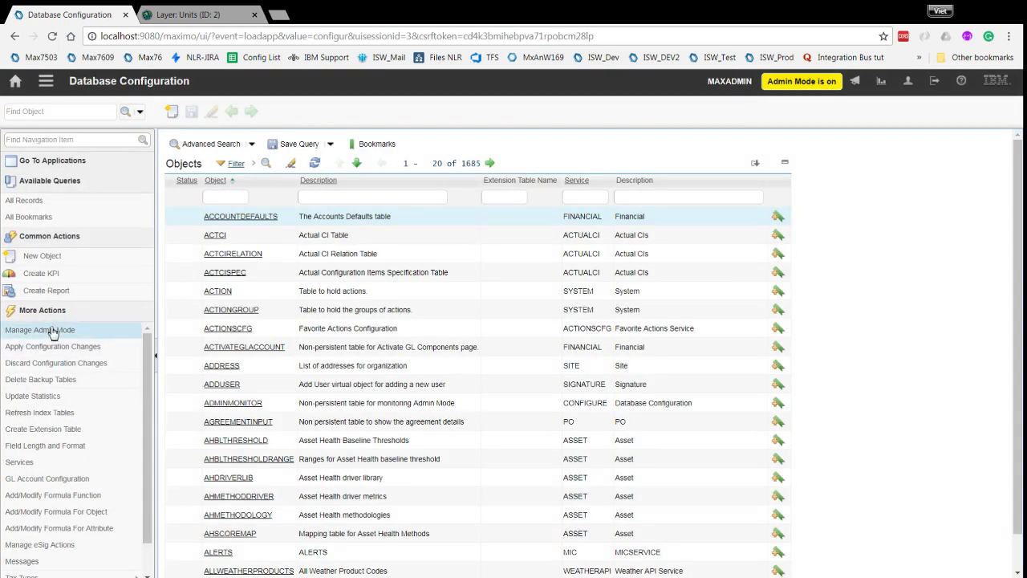
{"action": "left_click", "coordinate": [88, 346]}
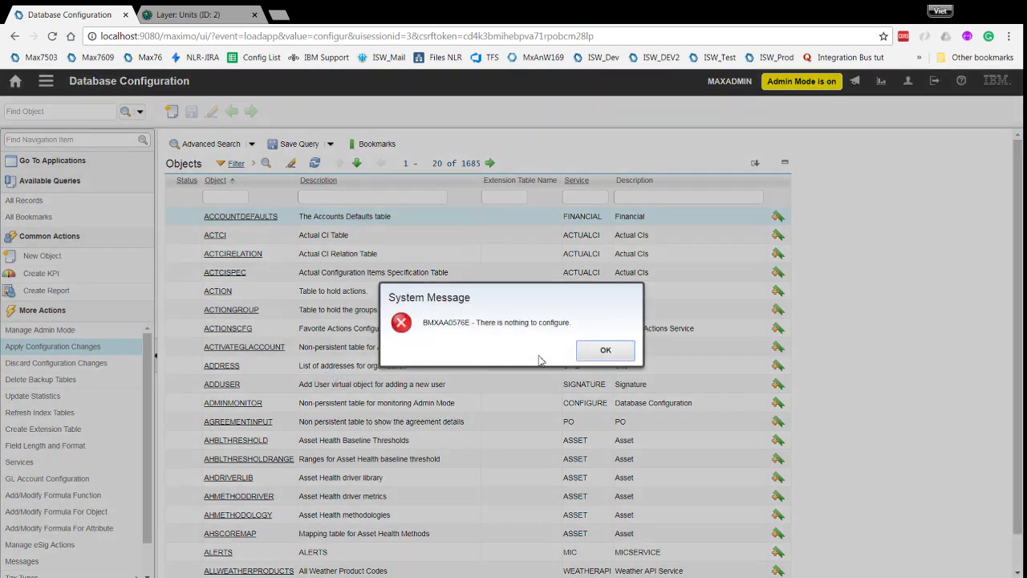
{"action": "left_click", "coordinate": [604, 350]}
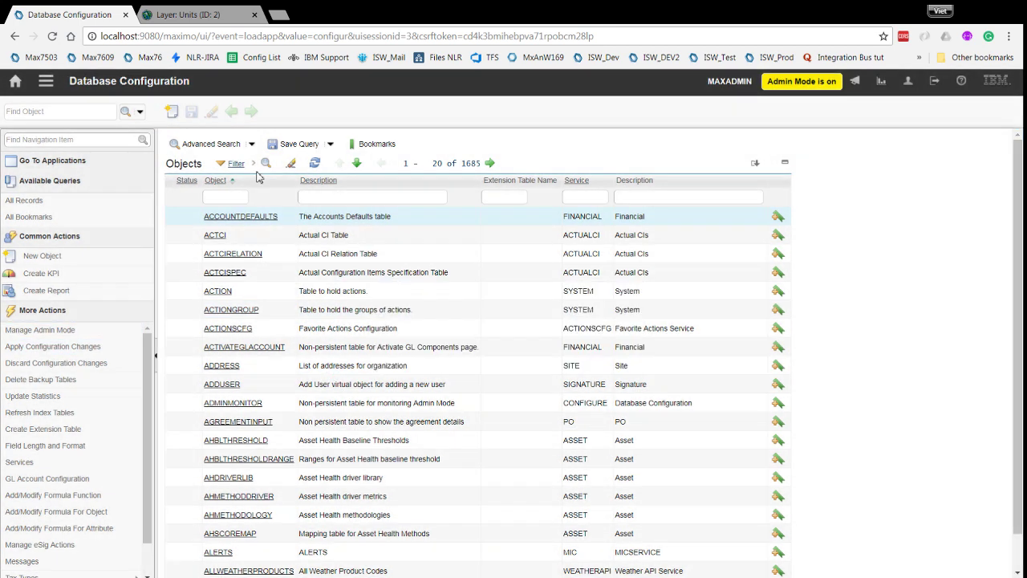
Open asset 1004 in the Assets application and check which values its Feature Class lookup offers
{"action": "left_click", "coordinate": [46, 81]}
{"action": "mouse_move", "coordinate": [146, 172]}
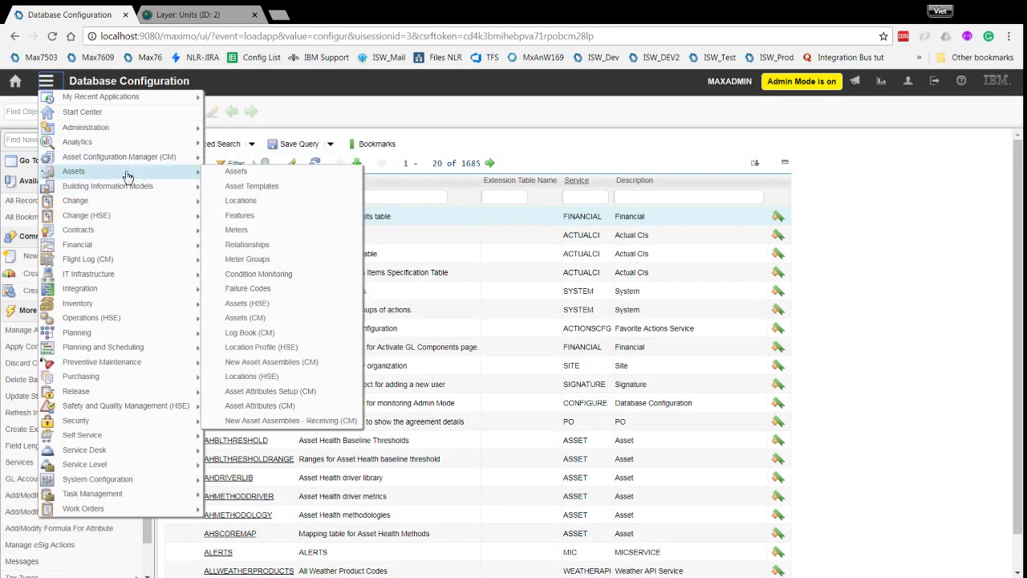
{"action": "left_click", "coordinate": [240, 173]}
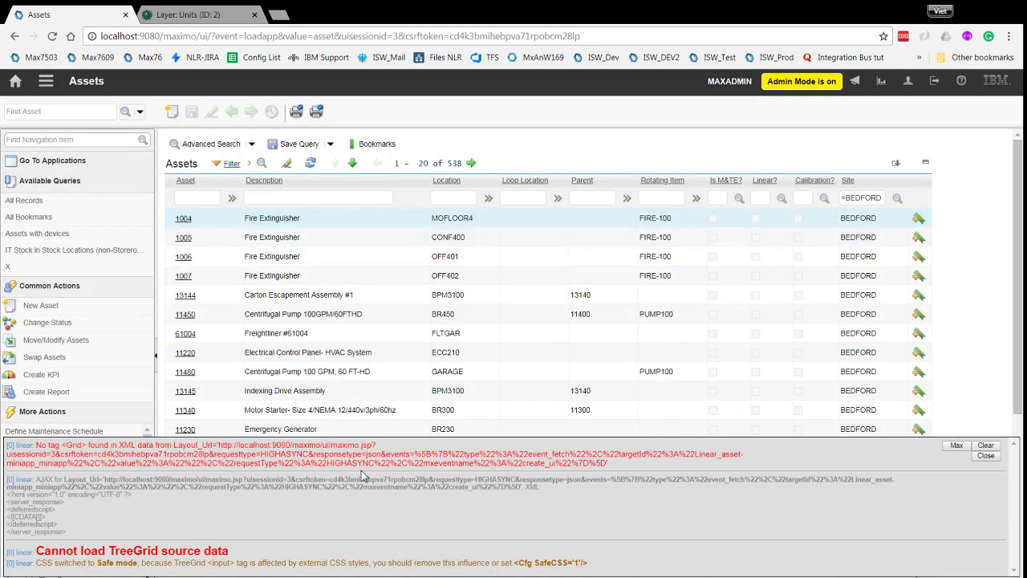
{"action": "left_click", "coordinate": [986, 456]}
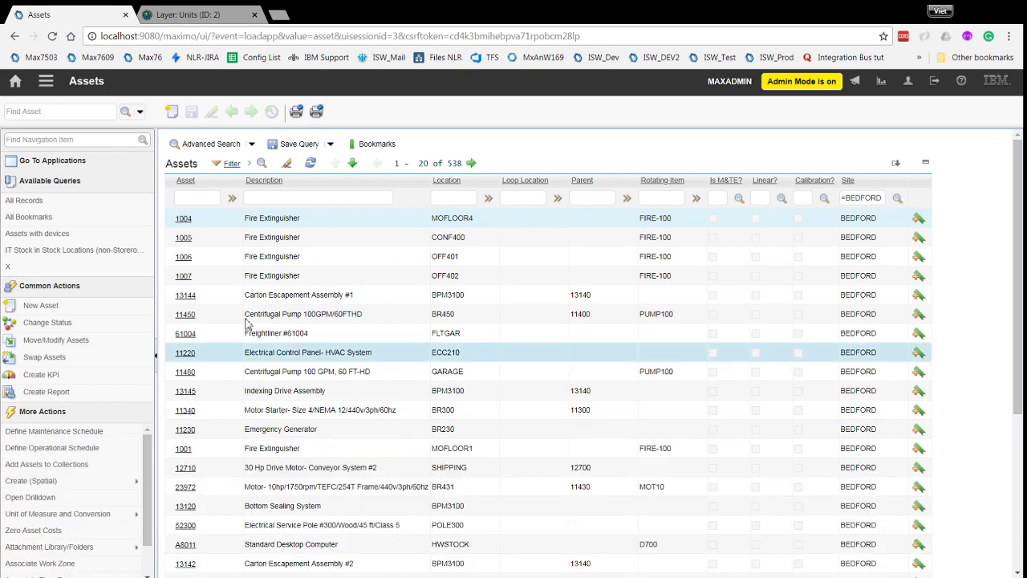
{"action": "left_click", "coordinate": [184, 223]}
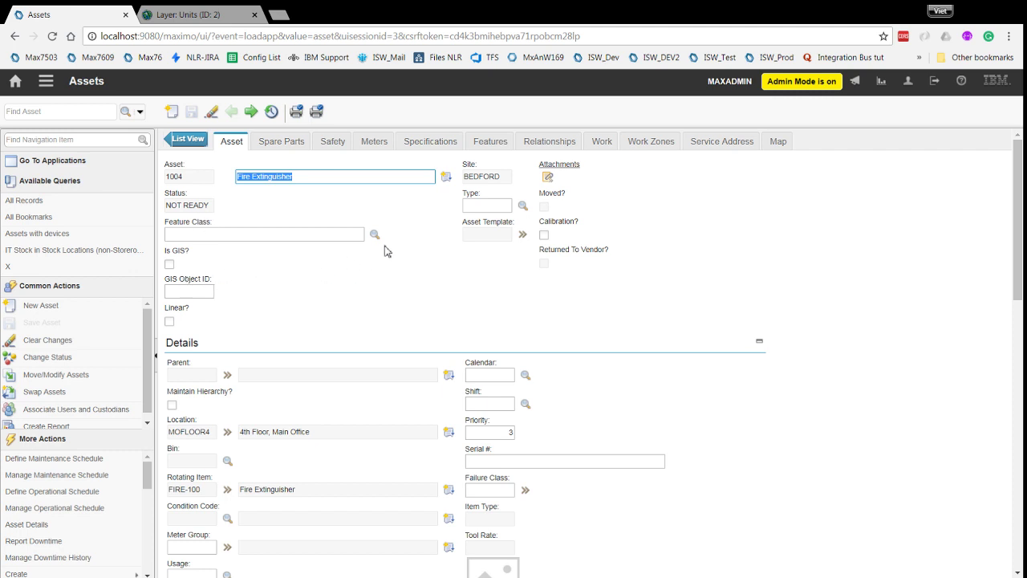
{"action": "left_click", "coordinate": [374, 234]}
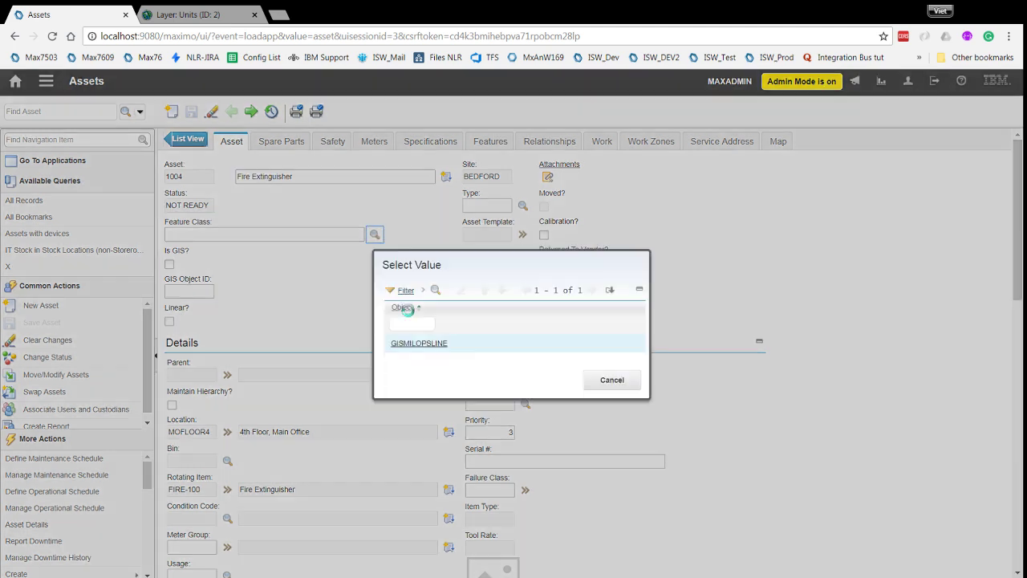
{"action": "left_click", "coordinate": [613, 380]}
Open the ArcGIS map 1002 in Map Manager and show the details of the Military service's C2 Military Operations Line layer
{"action": "left_click", "coordinate": [45, 81]}
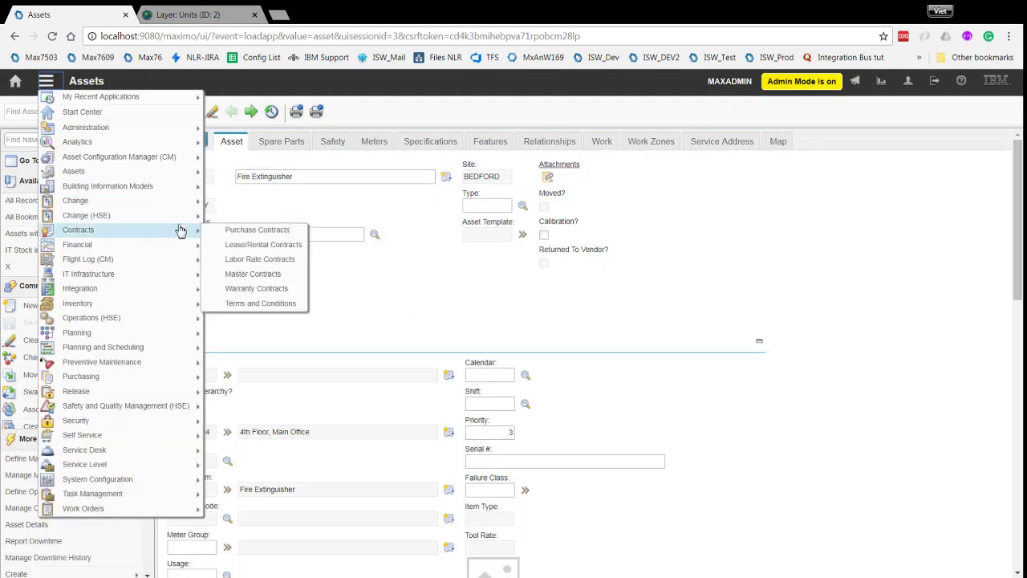
{"action": "mouse_move", "coordinate": [77, 141]}
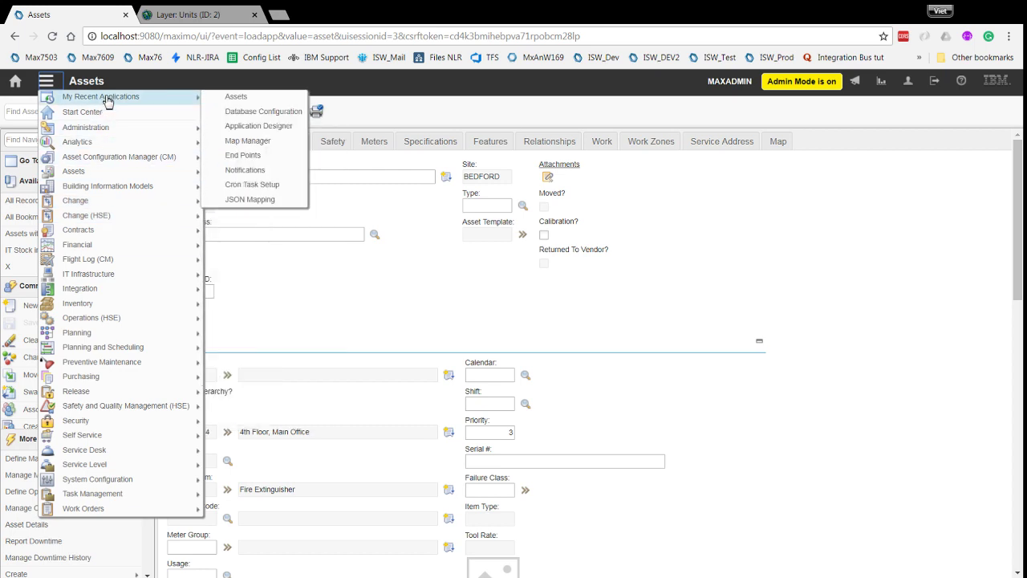
{"action": "mouse_move", "coordinate": [138, 129]}
{"action": "left_click", "coordinate": [248, 331]}
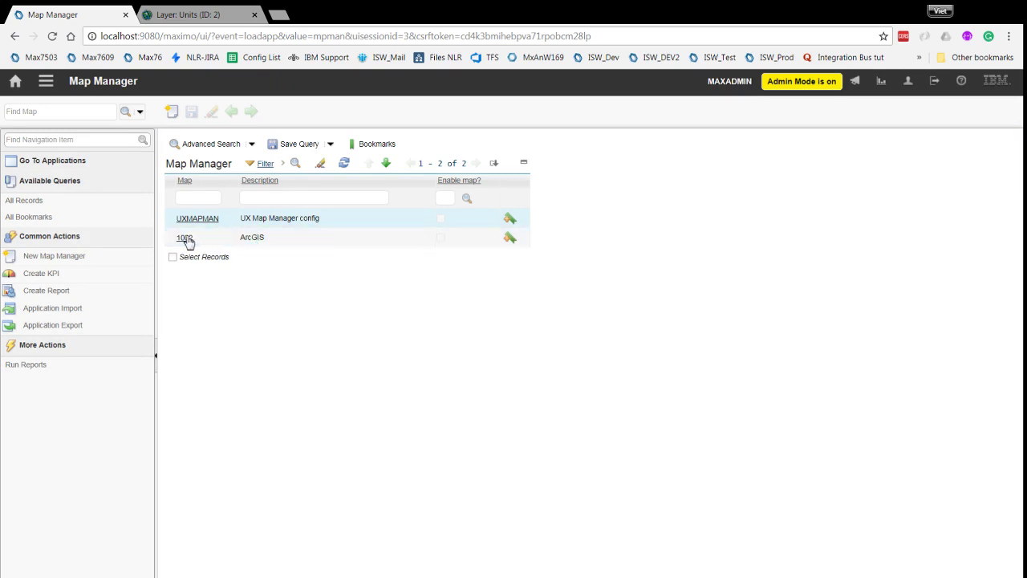
{"action": "left_click", "coordinate": [185, 238]}
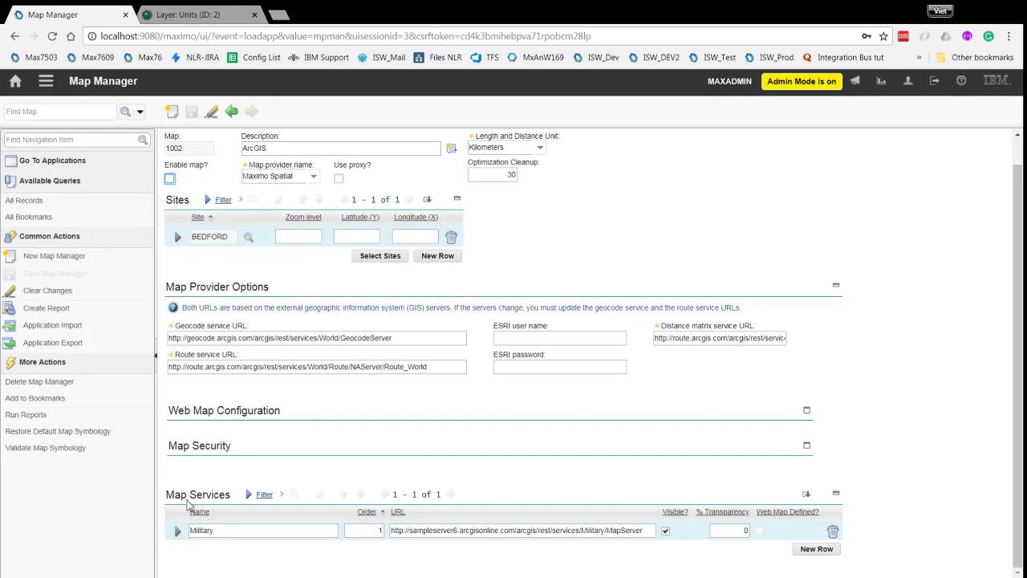
{"action": "left_click", "coordinate": [178, 552]}
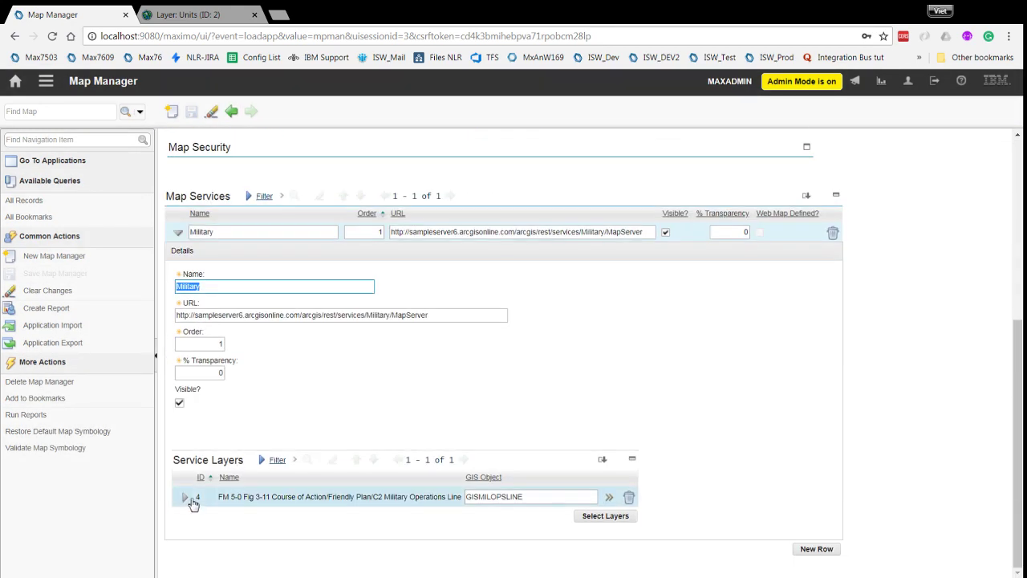
{"action": "left_click", "coordinate": [185, 497]}
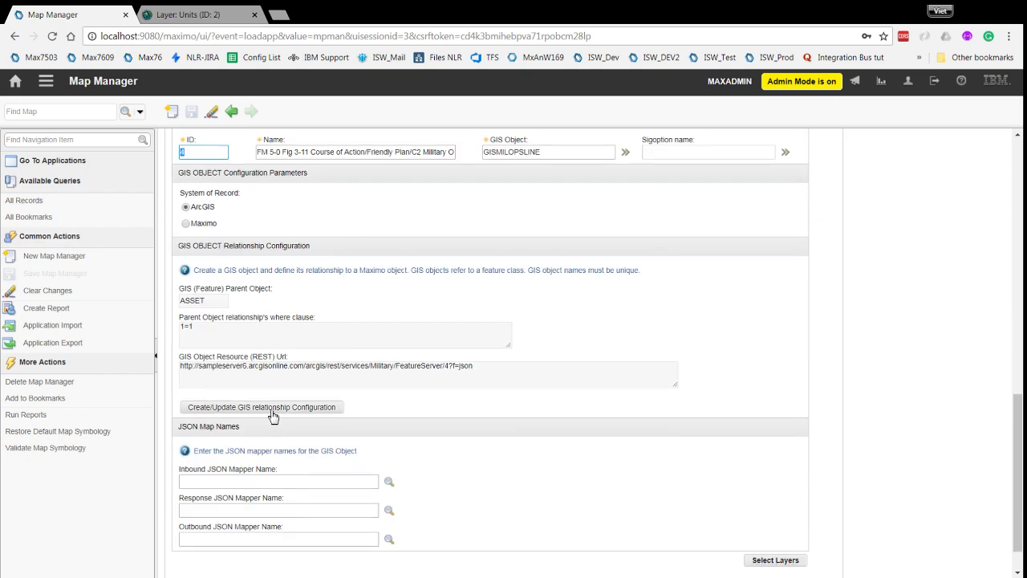
Configure the layer's GIS relationship with parent attribute GISOBJECTID, operator =, and GIS object attribute OBJECTID
{"action": "left_click", "coordinate": [289, 416]}
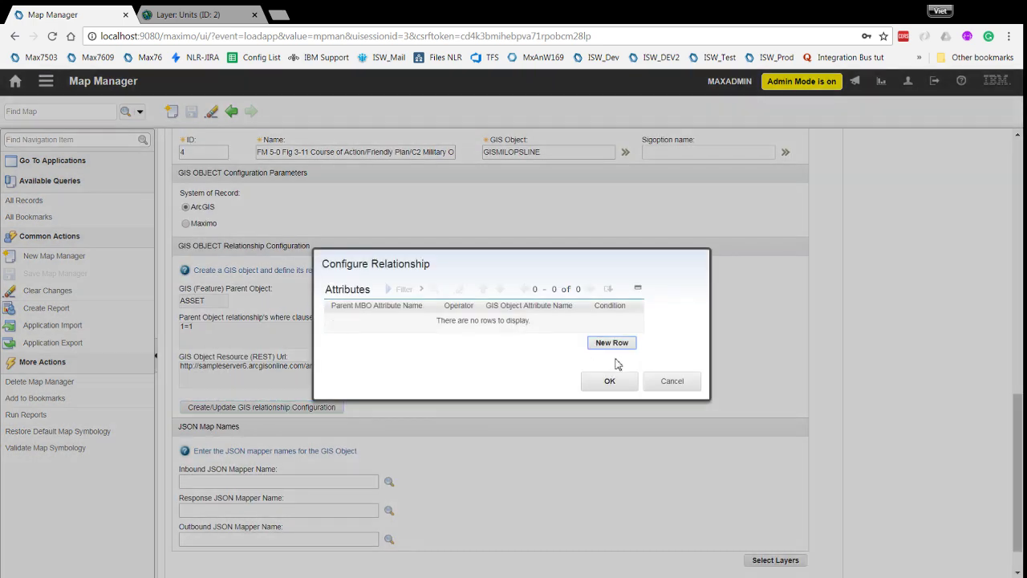
{"action": "left_click", "coordinate": [613, 344]}
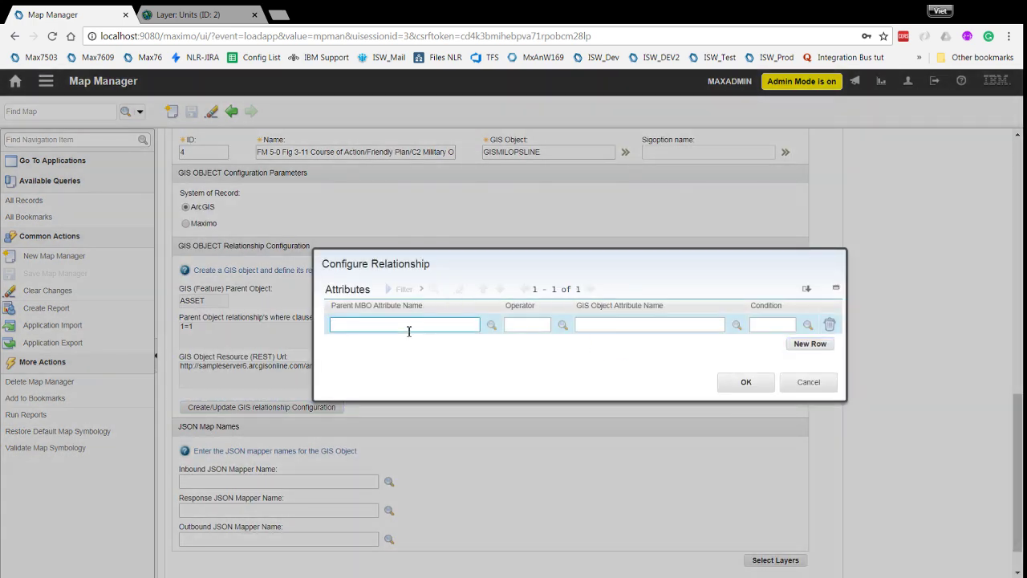
{"action": "type", "text": "gisobjectid"}
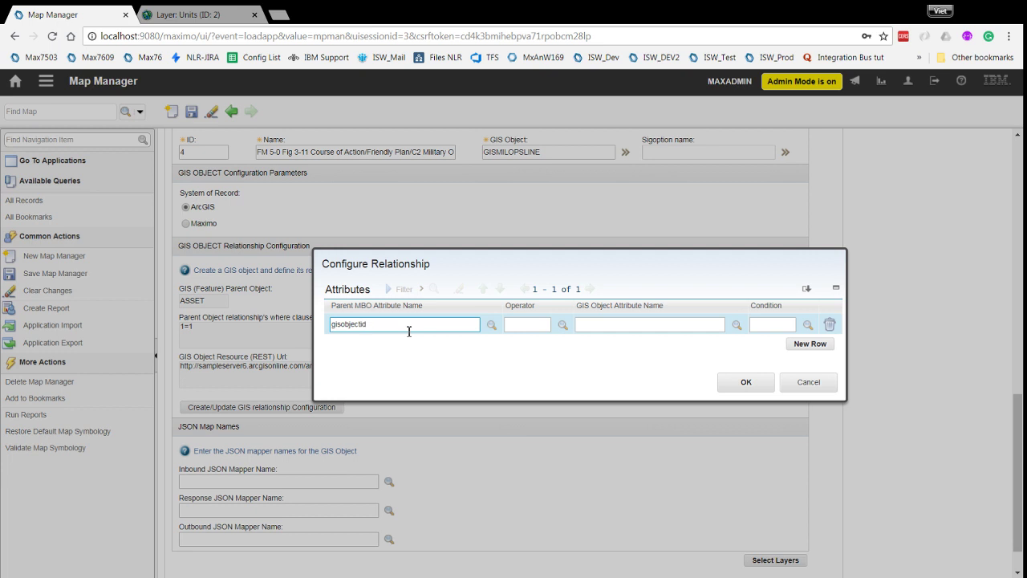
{"action": "key", "text": "Tab"}
{"action": "type", "text": "="}
{"action": "left_click", "coordinate": [583, 329]}
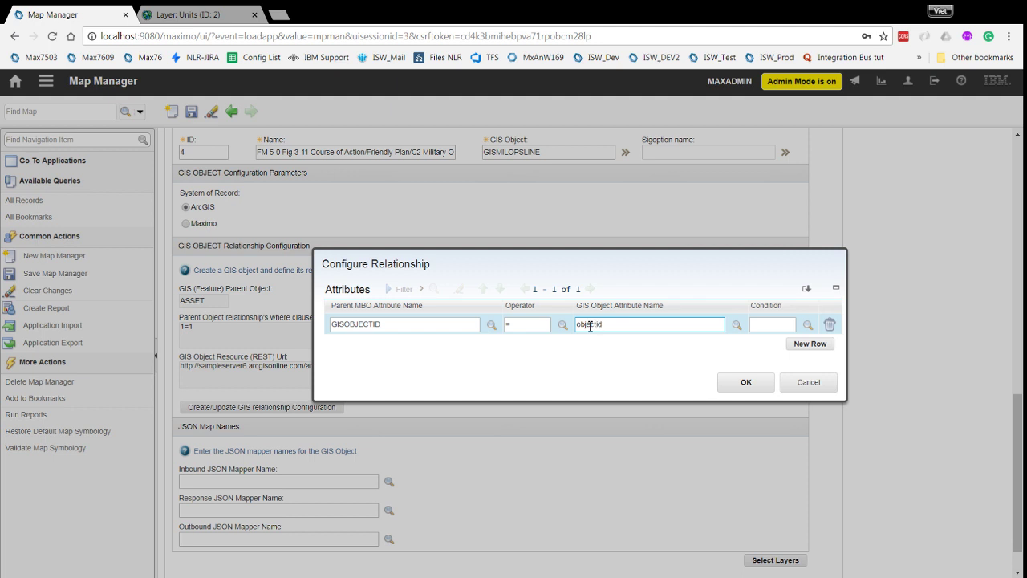
{"action": "key", "text": "Tab"}
{"action": "left_click", "coordinate": [746, 382]}
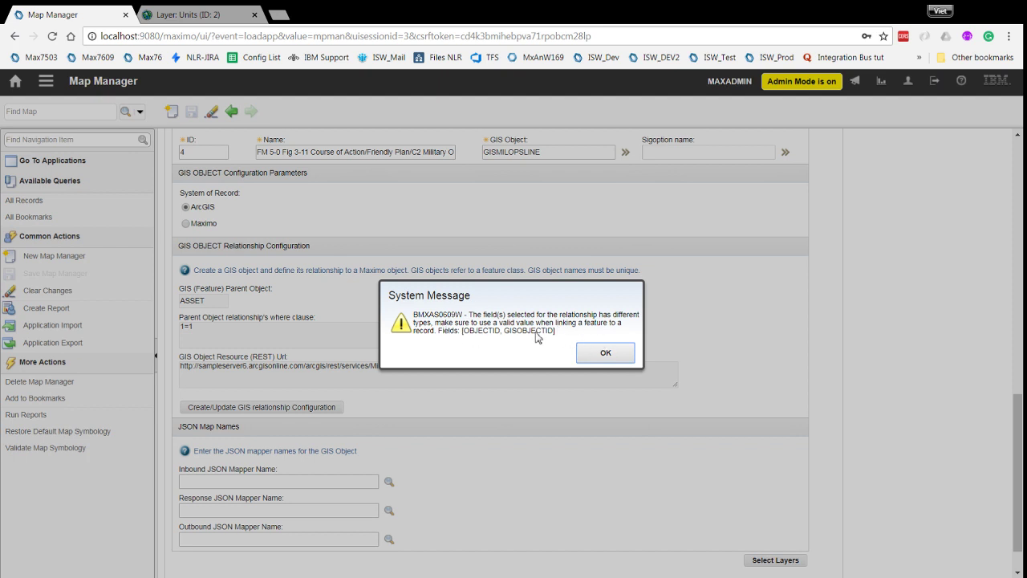
{"action": "left_click", "coordinate": [608, 355]}
Enable the ArcGIS map and save the map record
{"action": "scroll", "coordinate": [277, 309], "scroll_direction": "up", "scroll_amount": 10}
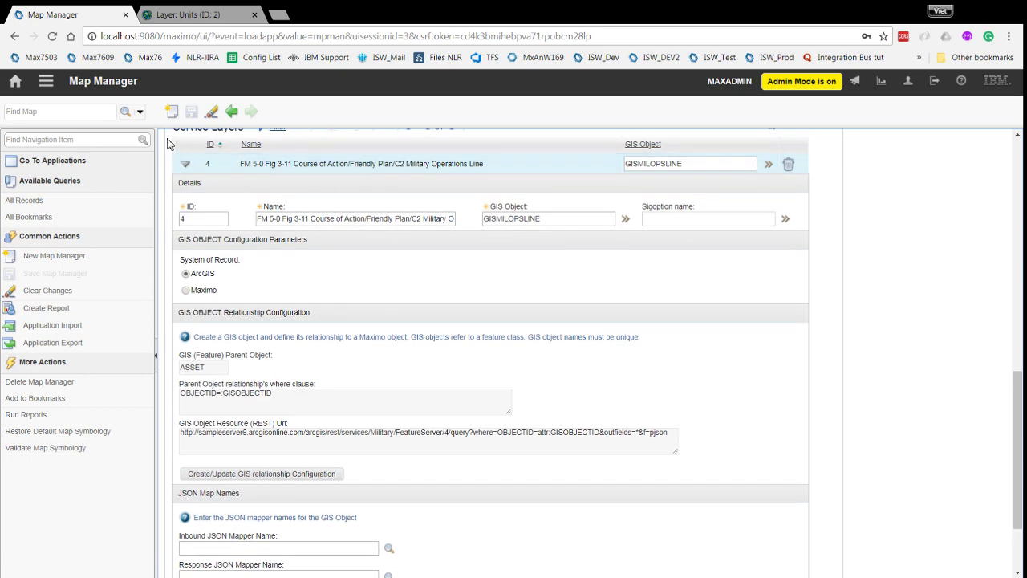
{"action": "scroll", "coordinate": [257, 313], "scroll_direction": "up", "scroll_amount": 3}
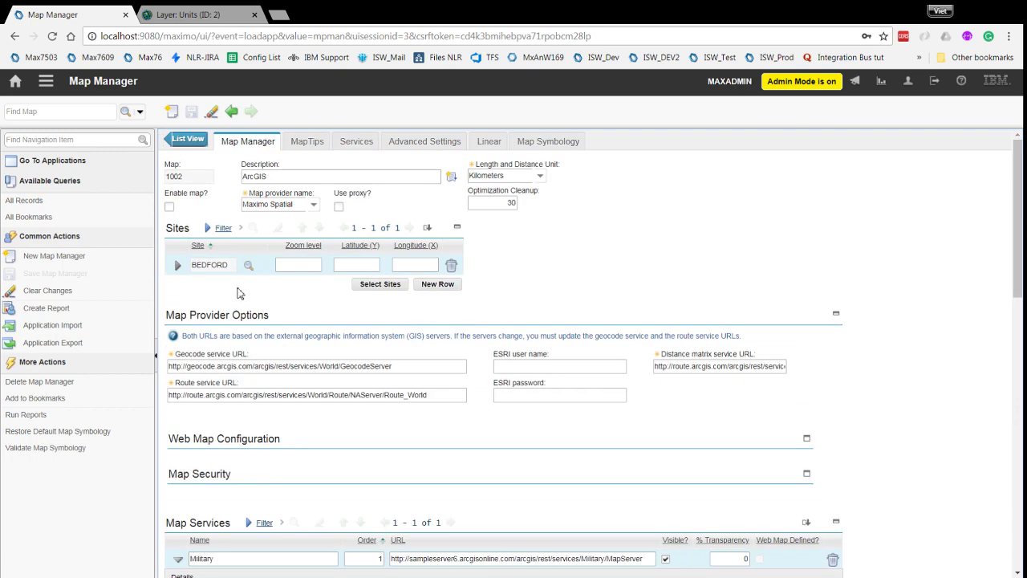
{"action": "left_click", "coordinate": [169, 207]}
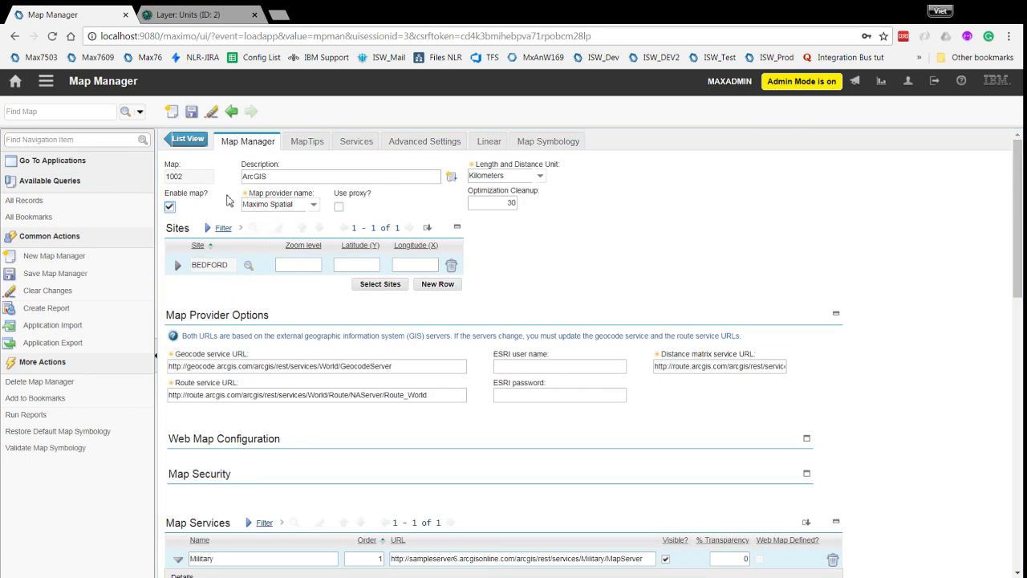
{"action": "left_click", "coordinate": [191, 111]}
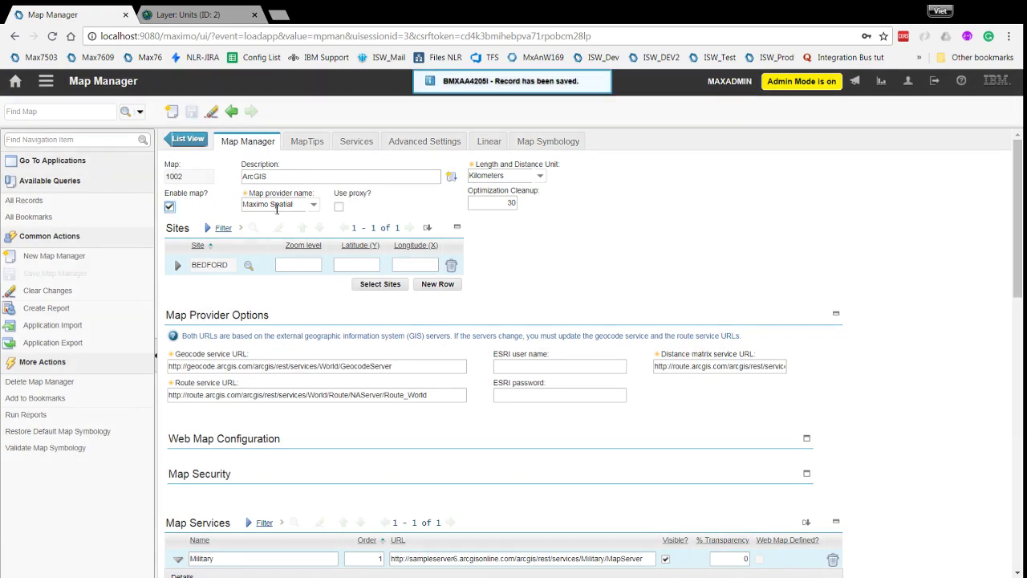
Switch to the ArcGIS REST services page and return from the Units layer to the Military MapServer's layer list
{"action": "left_click", "coordinate": [46, 81]}
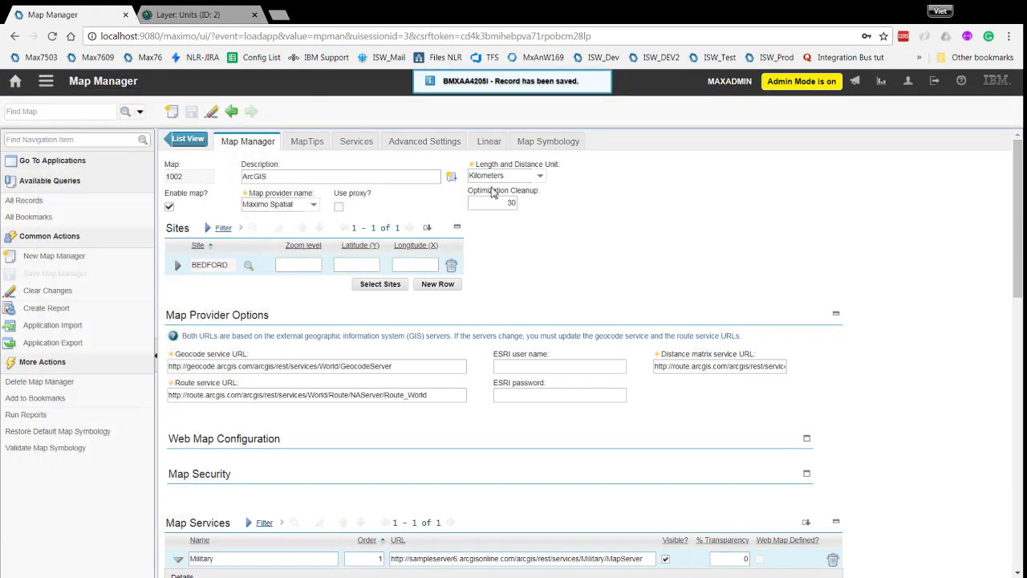
{"action": "left_click", "coordinate": [158, 12]}
{"action": "scroll", "coordinate": [506, 282], "scroll_direction": "up", "scroll_amount": 10}
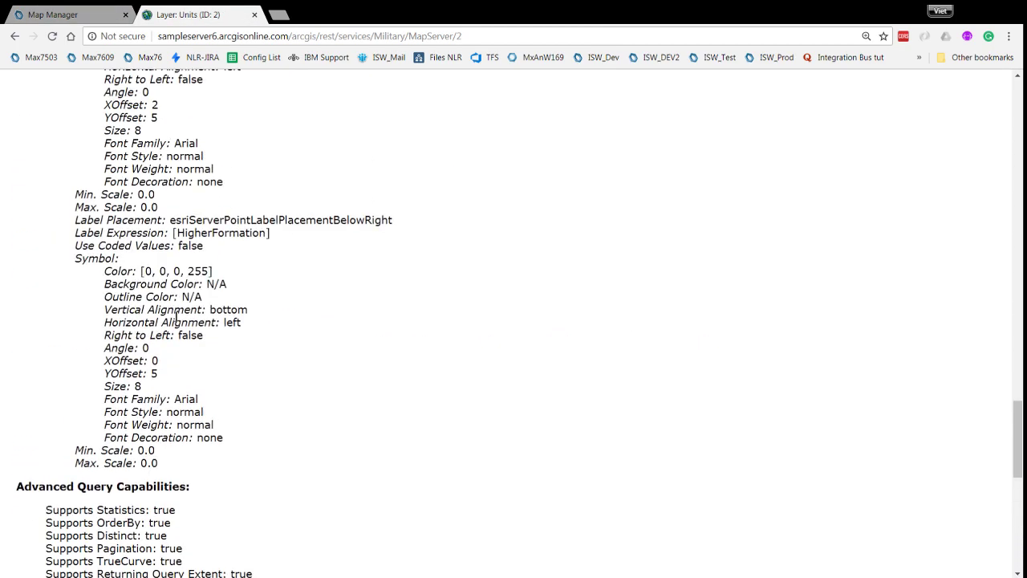
{"action": "left_click_drag", "start_coordinate": [1017, 371], "coordinate": [385, 74]}
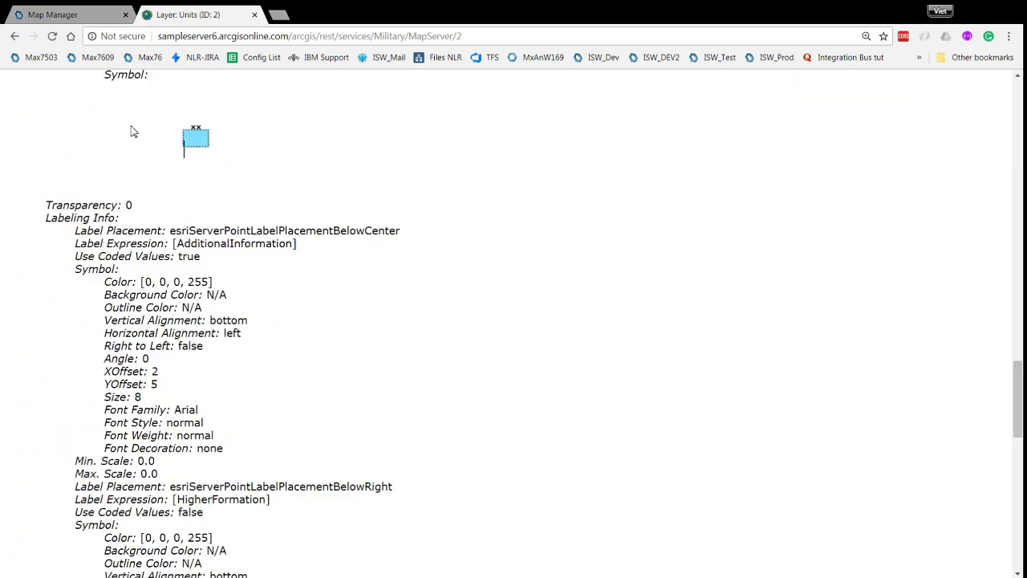
{"action": "left_click", "coordinate": [14, 36]}
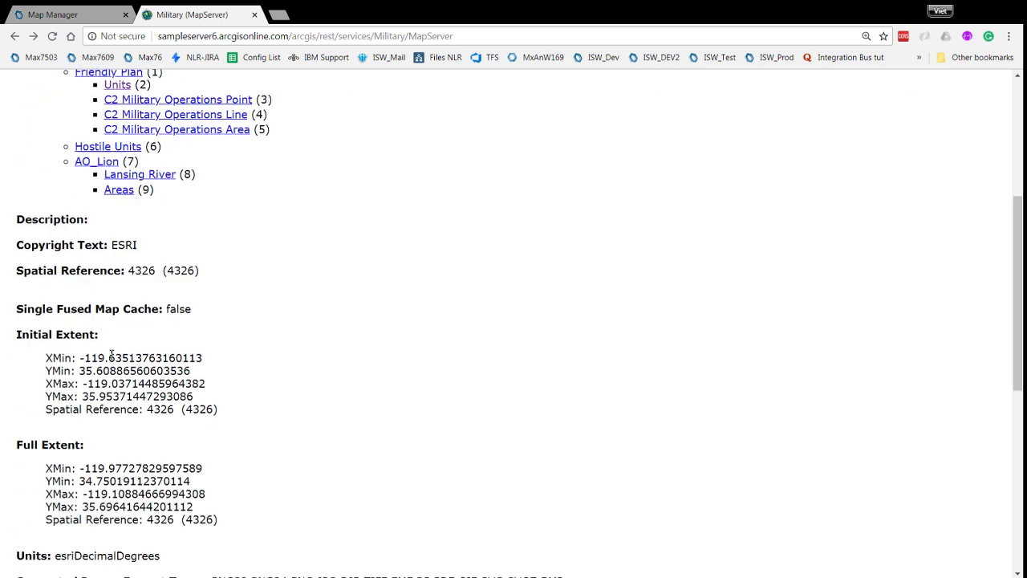
{"action": "scroll", "coordinate": [145, 268], "scroll_direction": "up", "scroll_amount": 2}
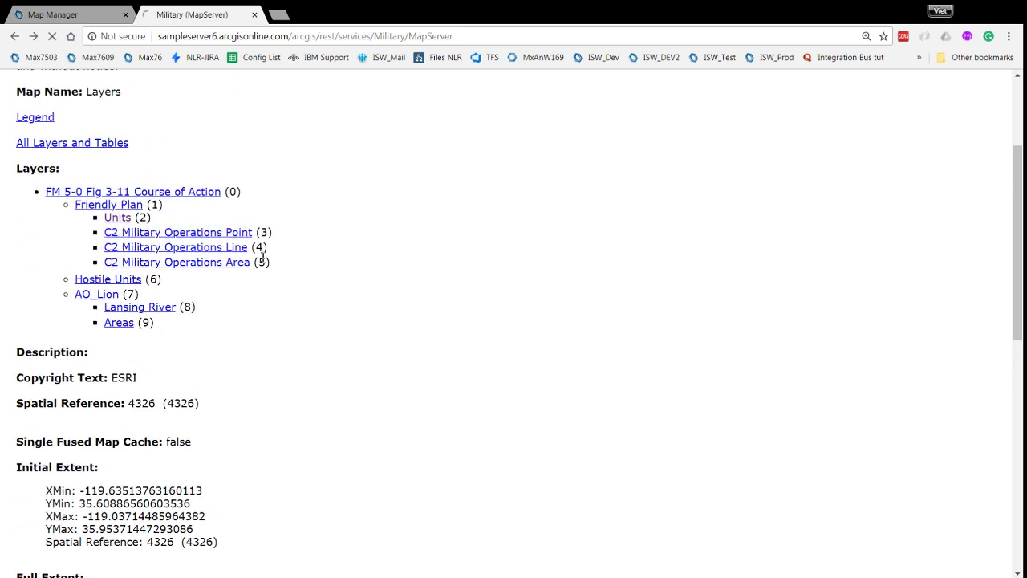
Look through the C2 Military Operations Point layer's page and return to the Military MapServer's layer list
{"action": "scroll", "coordinate": [138, 362], "scroll_direction": "down", "scroll_amount": 6}
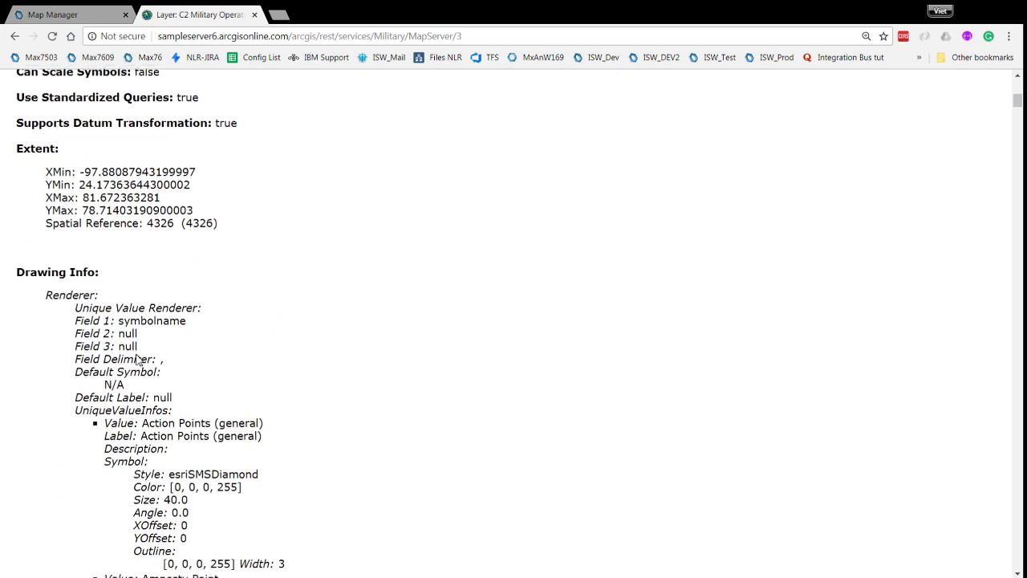
{"action": "scroll", "coordinate": [138, 362], "scroll_direction": "down", "scroll_amount": 20}
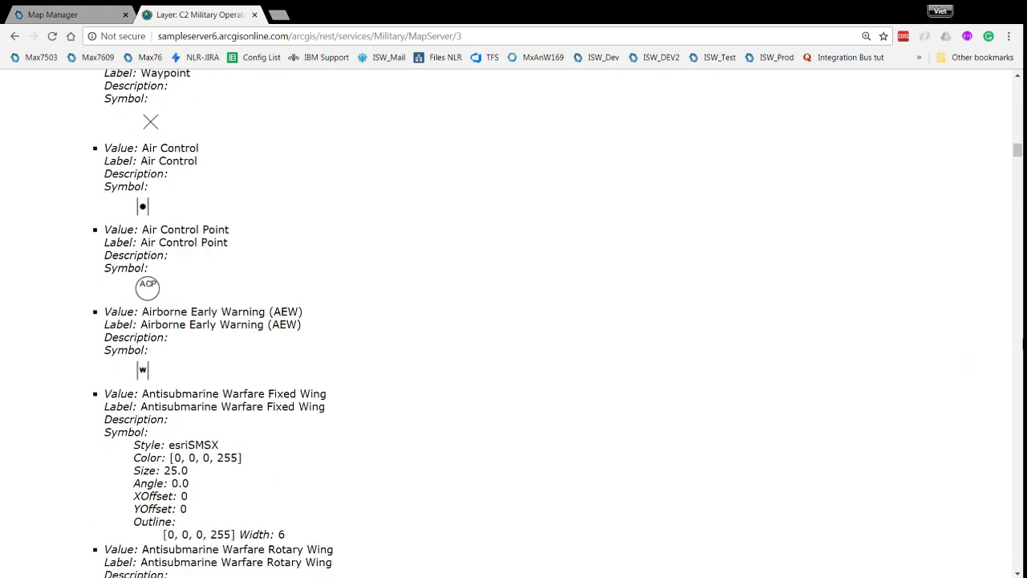
{"action": "left_click", "coordinate": [14, 36]}
{"action": "left_click_drag", "start_coordinate": [1018, 237], "coordinate": [1017, 465]}
{"action": "scroll", "coordinate": [199, 520], "scroll_direction": "up", "scroll_amount": 15}
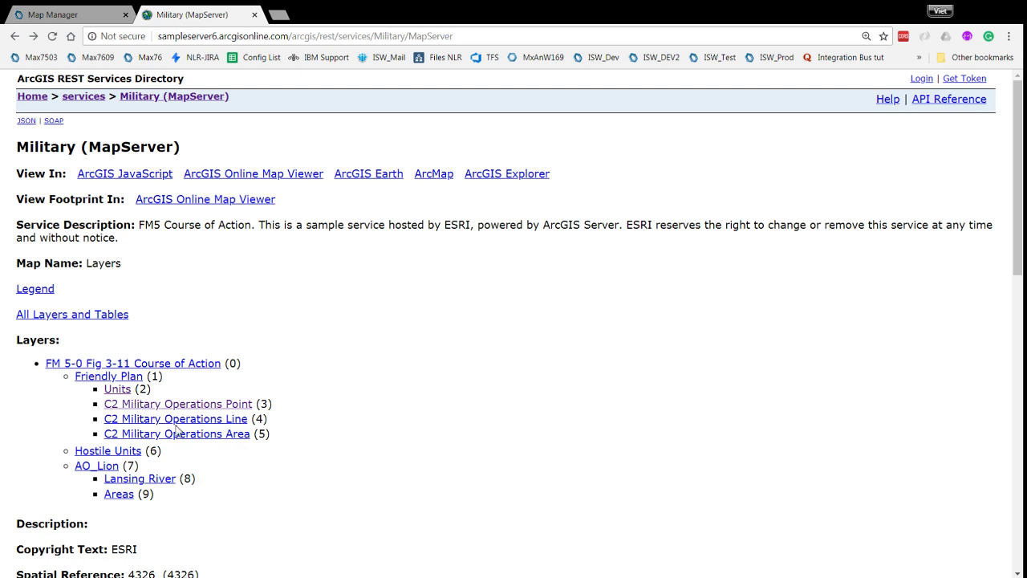
Open the C2 Military Operations Line layer's page, check its fields and bring up its query form
{"action": "left_click", "coordinate": [136, 421]}
{"action": "scroll", "coordinate": [439, 358], "scroll_direction": "down", "scroll_amount": 6}
{"action": "scroll", "coordinate": [439, 358], "scroll_direction": "down", "scroll_amount": 10}
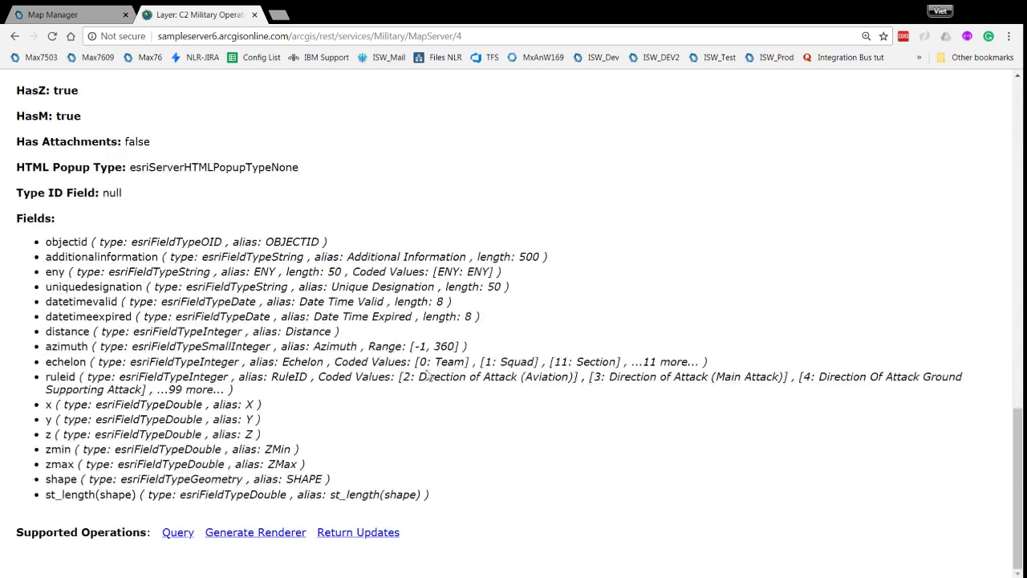
{"action": "left_click", "coordinate": [177, 532]}
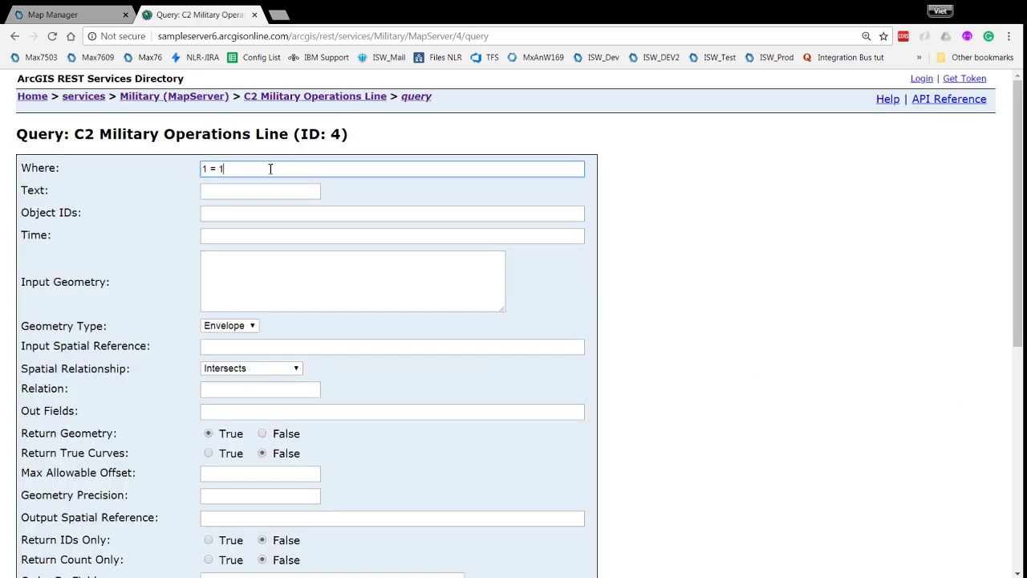
Query the layer with the condition 1 = 1 and out field objectid in JSON format, and select the first feature's objectid value
{"action": "key", "text": "Tab"}
{"action": "scroll", "coordinate": [238, 270], "scroll_direction": "down", "scroll_amount": 3}
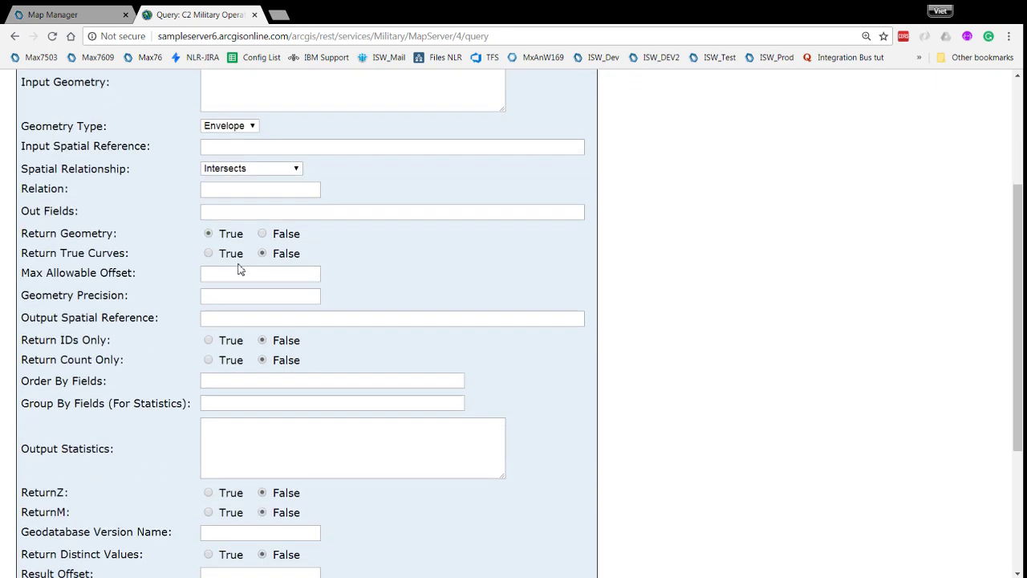
{"action": "left_click", "coordinate": [230, 210]}
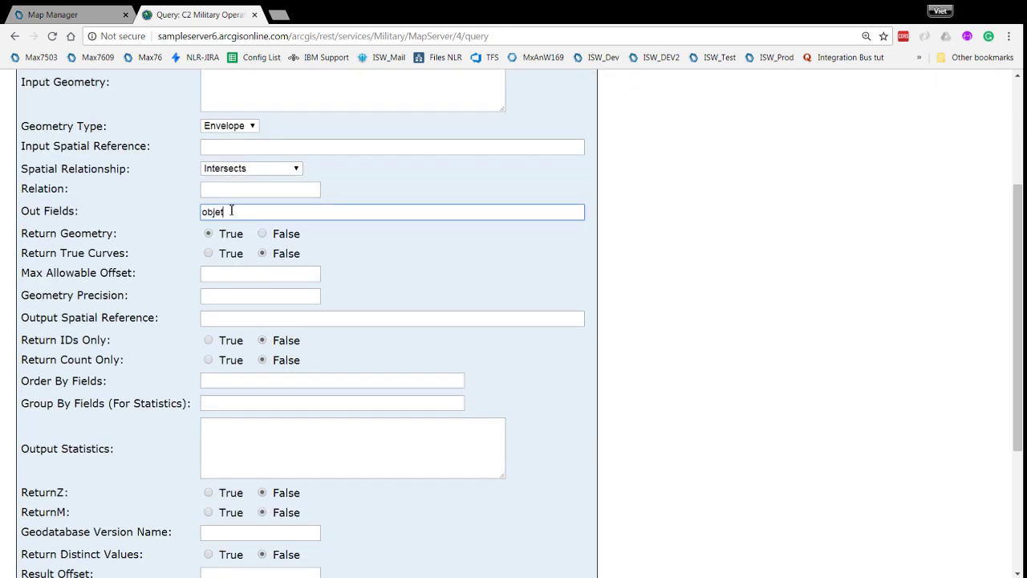
{"action": "scroll", "coordinate": [206, 305], "scroll_direction": "down", "scroll_amount": 3}
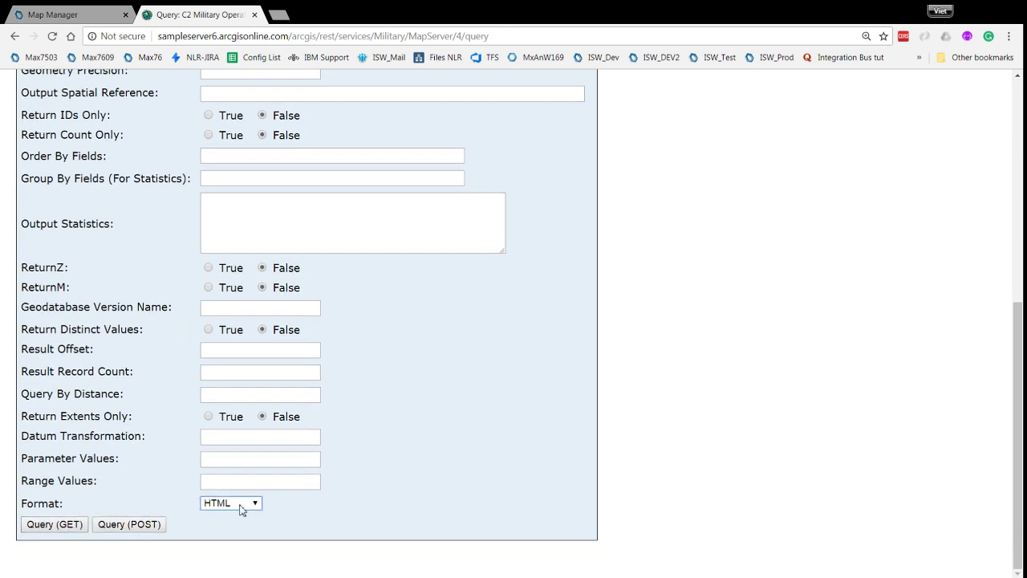
{"action": "left_click", "coordinate": [226, 530]}
{"action": "left_click", "coordinate": [63, 526]}
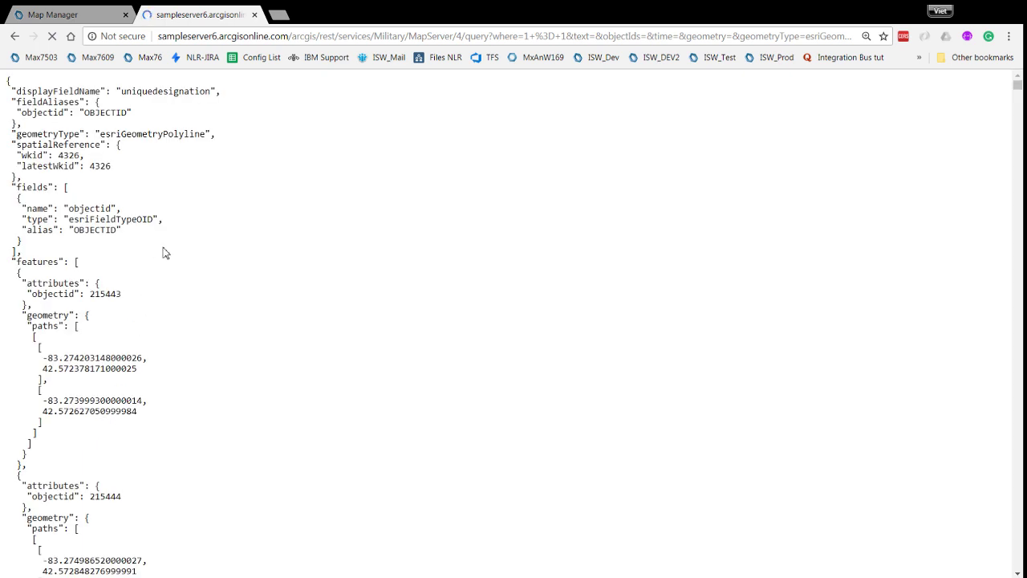
{"action": "scroll", "coordinate": [241, 281], "scroll_direction": "down", "scroll_amount": 3}
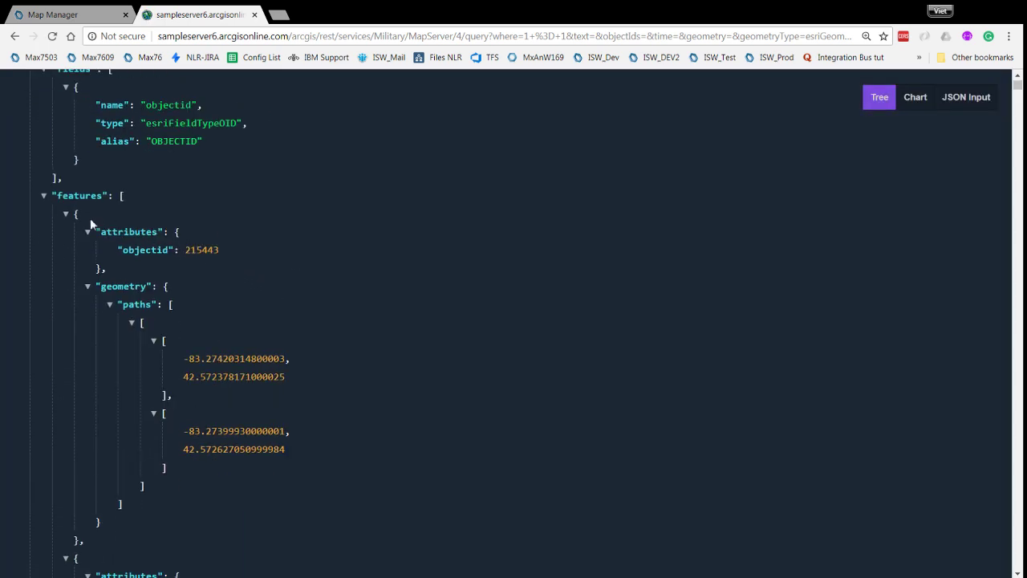
{"action": "left_click_drag", "start_coordinate": [186, 250], "coordinate": [215, 256]}
Switch to Maximo, open Fire Extinguisher asset 1004 in the Assets application and close the debug message pane
{"action": "left_click", "coordinate": [69, 14]}
{"action": "left_click", "coordinate": [46, 81]}
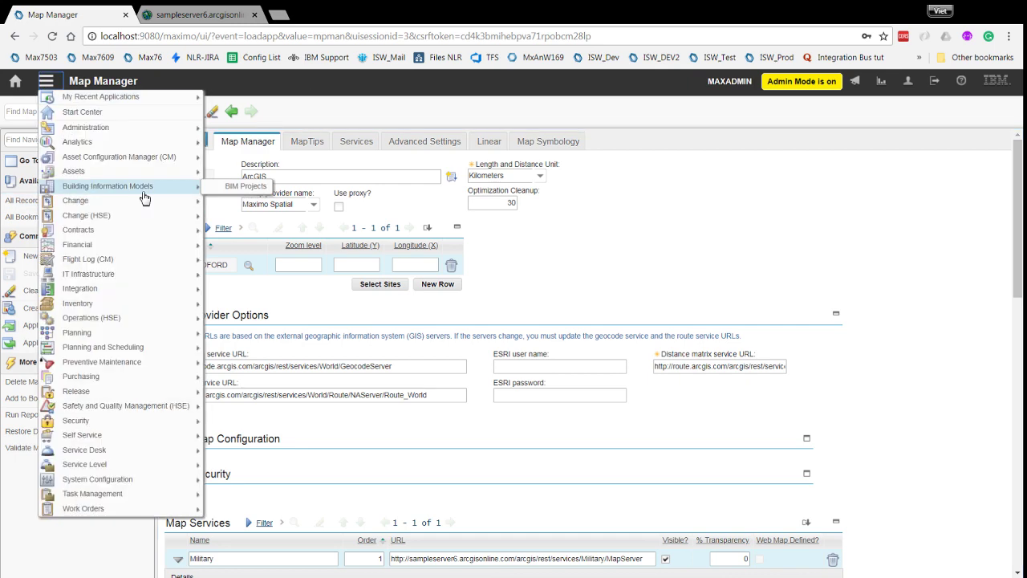
{"action": "mouse_move", "coordinate": [160, 185]}
{"action": "left_click", "coordinate": [223, 175]}
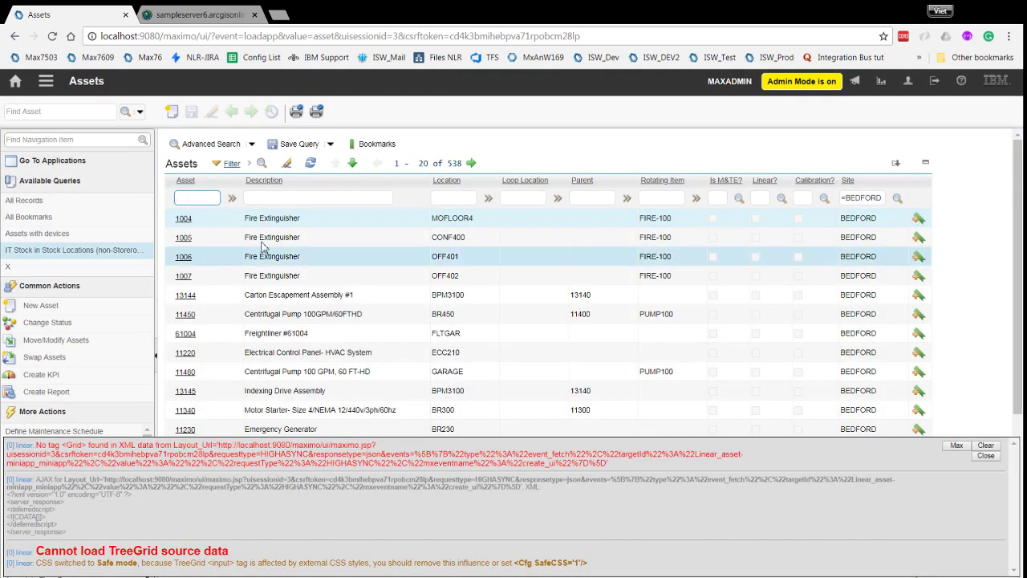
{"action": "left_click", "coordinate": [184, 218]}
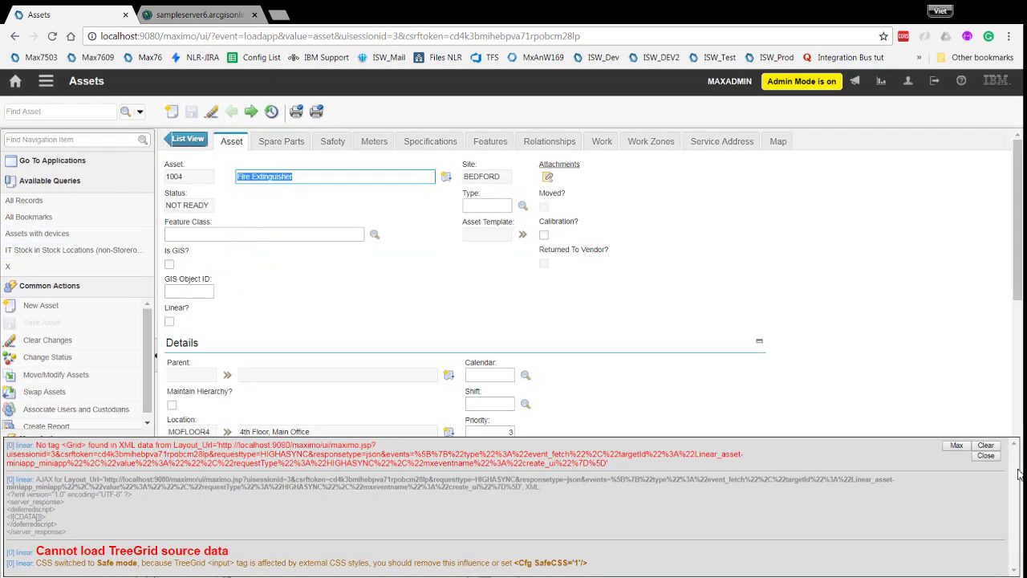
{"action": "left_click", "coordinate": [985, 455]}
Set the asset's feature class to GISMILOPSLINE, mark it as GIS, enter GIS Object ID 215443 and save the record
{"action": "left_click", "coordinate": [232, 235]}
{"action": "left_click", "coordinate": [375, 234]}
{"action": "left_click", "coordinate": [406, 345]}
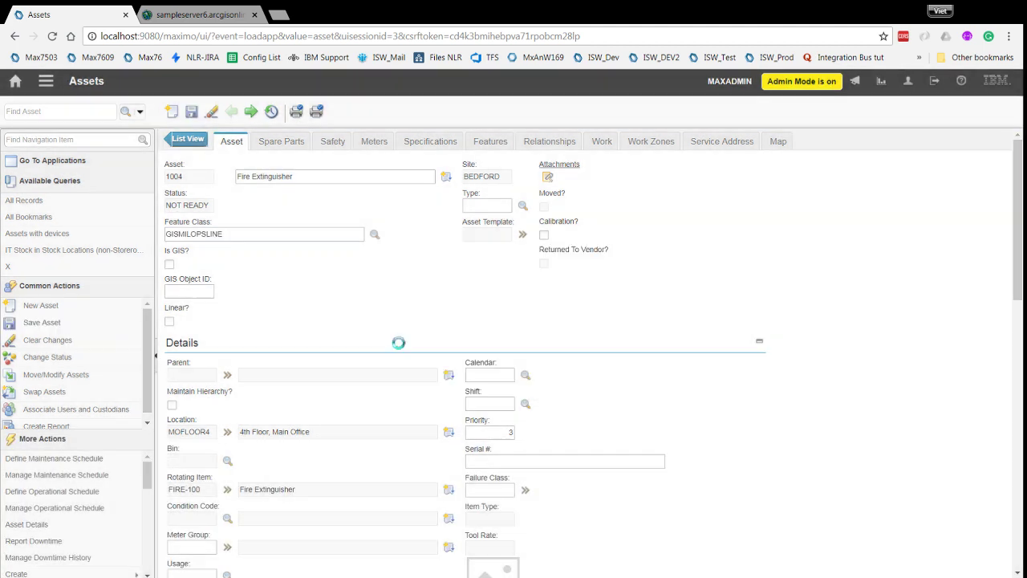
{"action": "double_click", "coordinate": [185, 237]}
{"action": "left_click", "coordinate": [170, 265]}
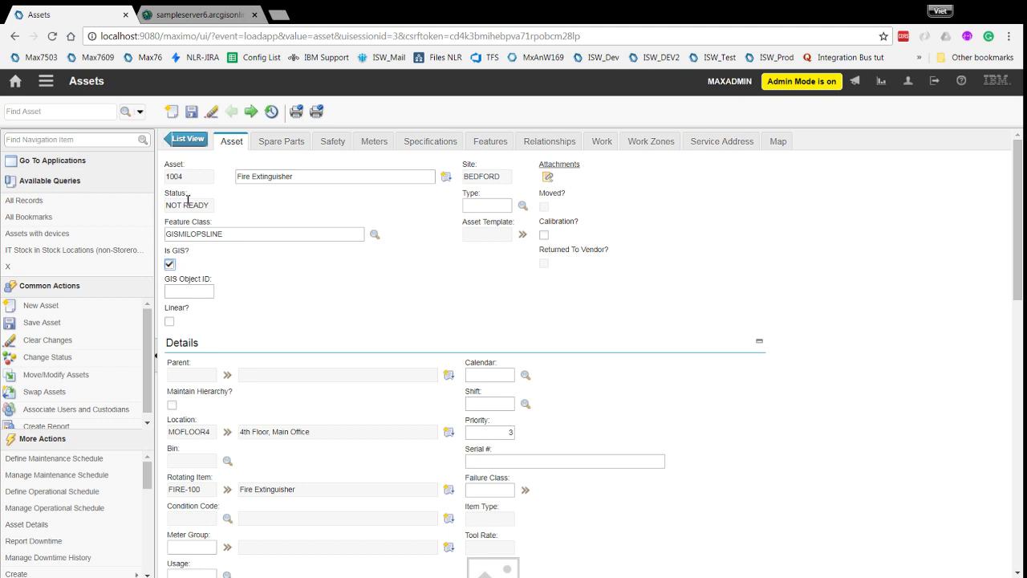
{"action": "left_click", "coordinate": [191, 111]}
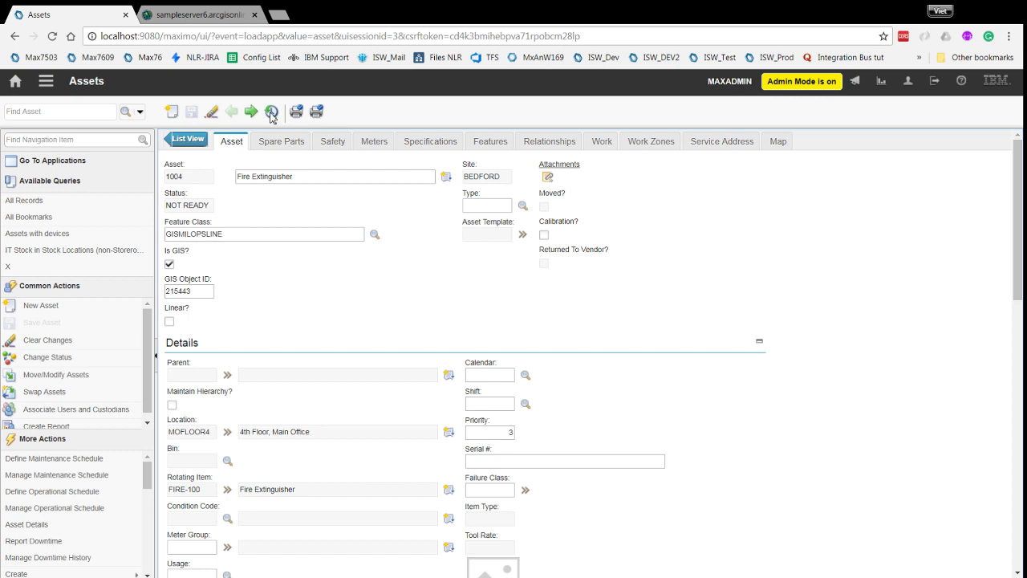
{"action": "left_click", "coordinate": [169, 263]}
Show asset 1004 on its map and look over the world view to locate the asset's marker
{"action": "left_click", "coordinate": [780, 142]}
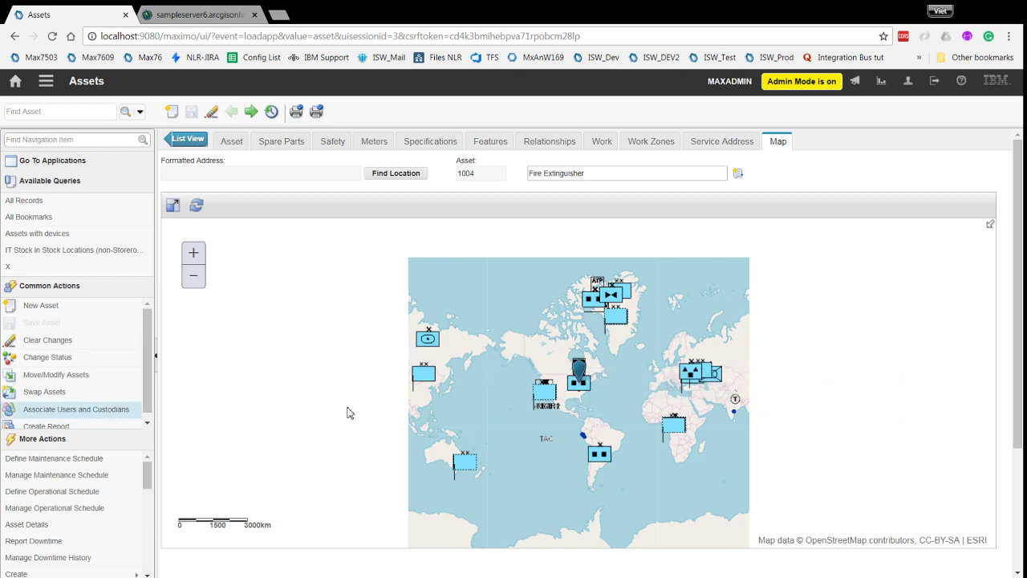
{"action": "scroll", "coordinate": [436, 404], "scroll_direction": "up", "scroll_amount": 2}
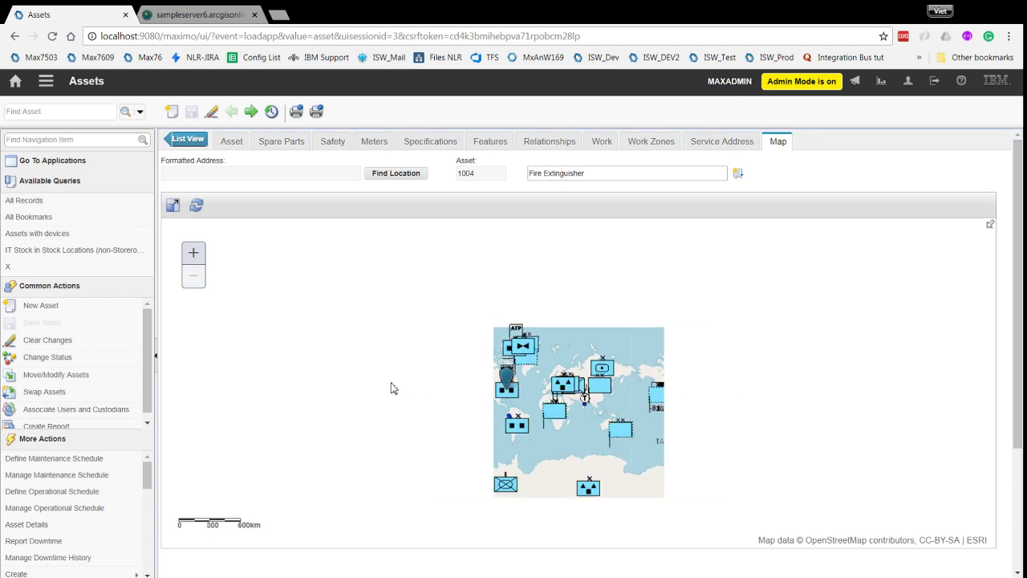
{"action": "scroll", "coordinate": [395, 383], "scroll_direction": "down", "scroll_amount": 1}
{"action": "scroll", "coordinate": [440, 350], "scroll_direction": "up", "scroll_amount": 1}
{"action": "left_click", "coordinate": [192, 253]}
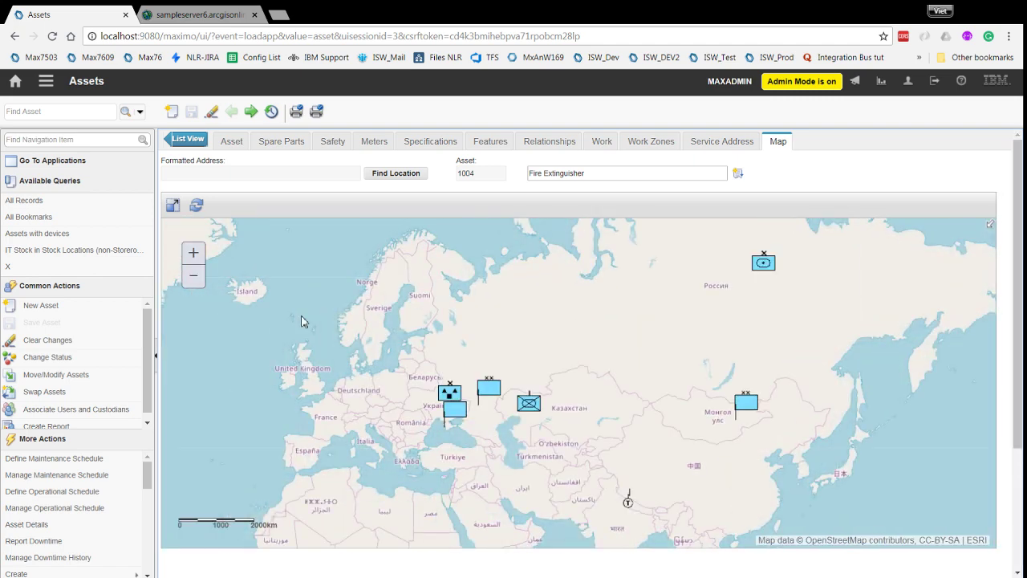
{"action": "left_click", "coordinate": [193, 253]}
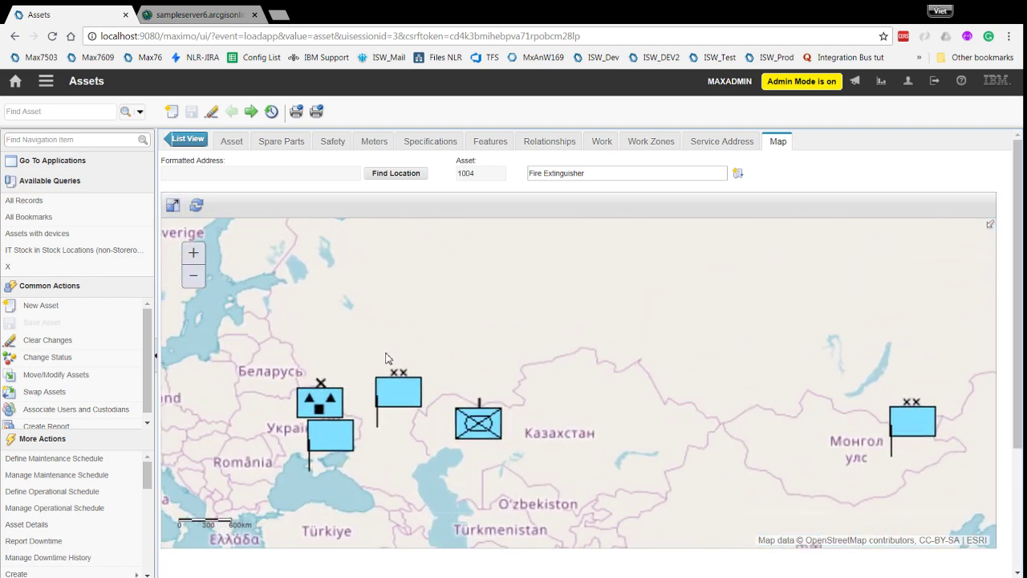
{"action": "left_click_drag", "start_coordinate": [536, 431], "coordinate": [510, 373]}
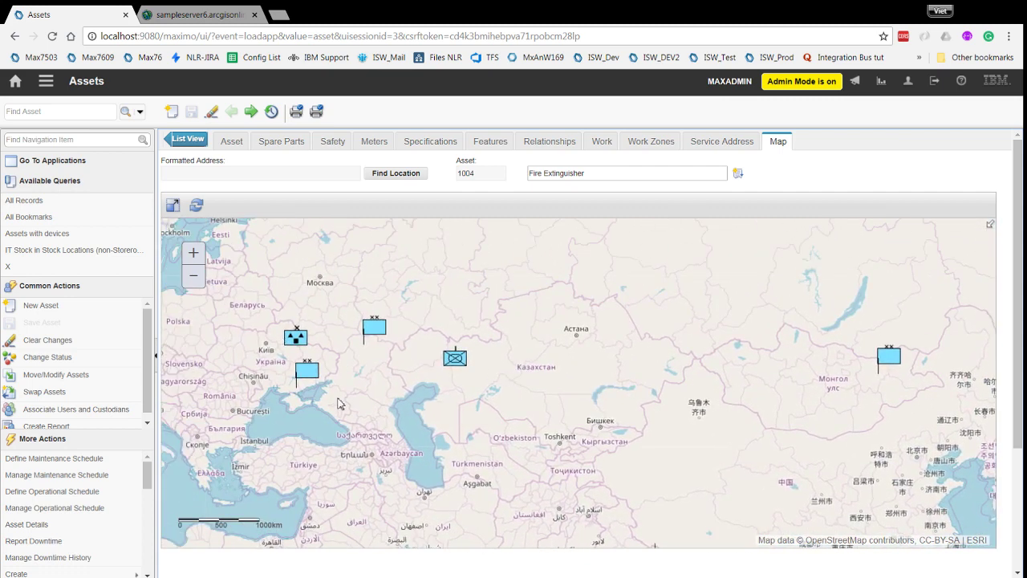
{"action": "left_click", "coordinate": [192, 276]}
{"action": "left_click", "coordinate": [192, 275]}
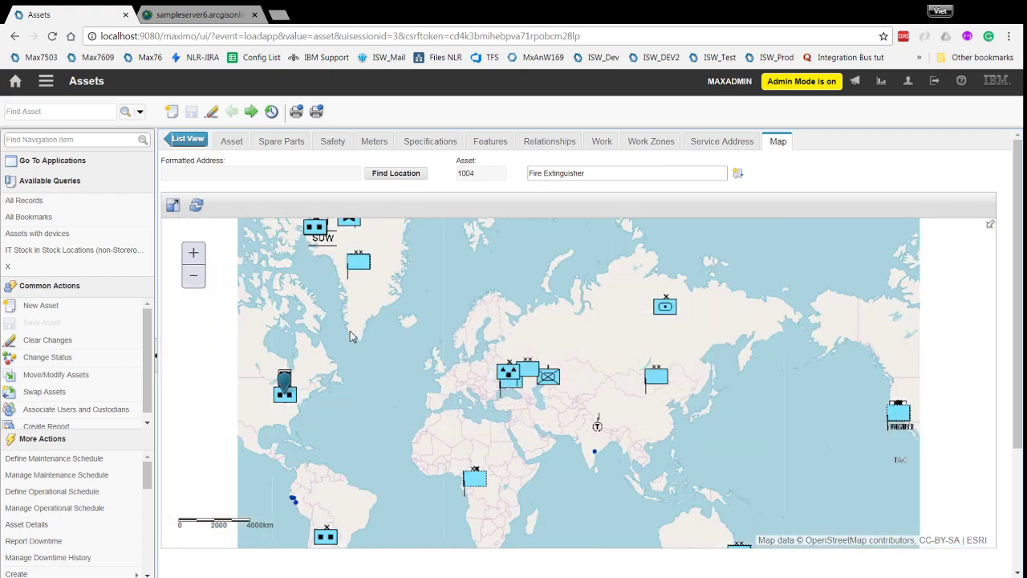
{"action": "double_click", "coordinate": [193, 275]}
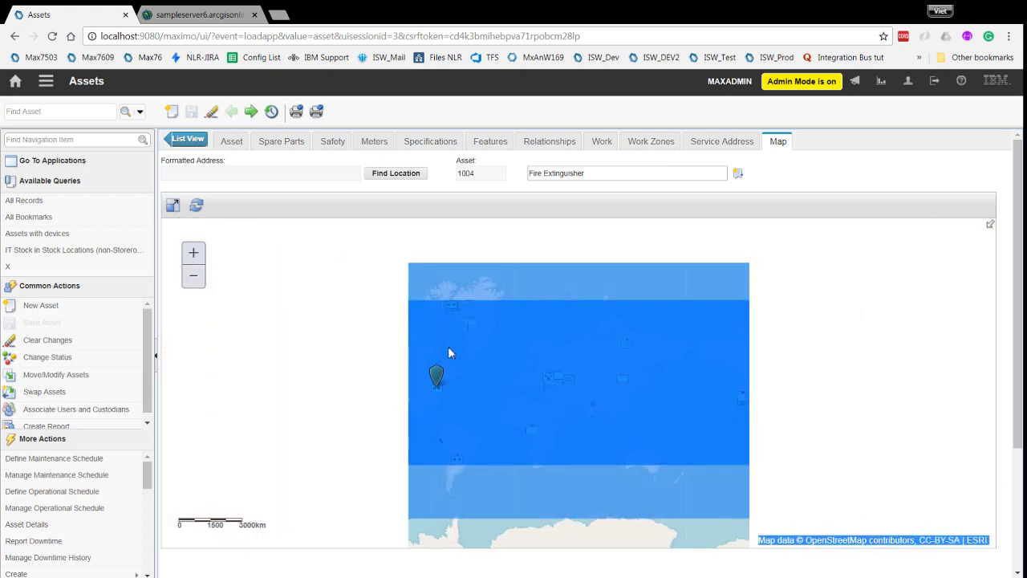
{"action": "left_click", "coordinate": [349, 390]}
Examine asset 1004's marker near Detroit up close and read its tooltip about the GIS link
{"action": "scroll", "coordinate": [570, 411], "scroll_direction": "up", "scroll_amount": 1}
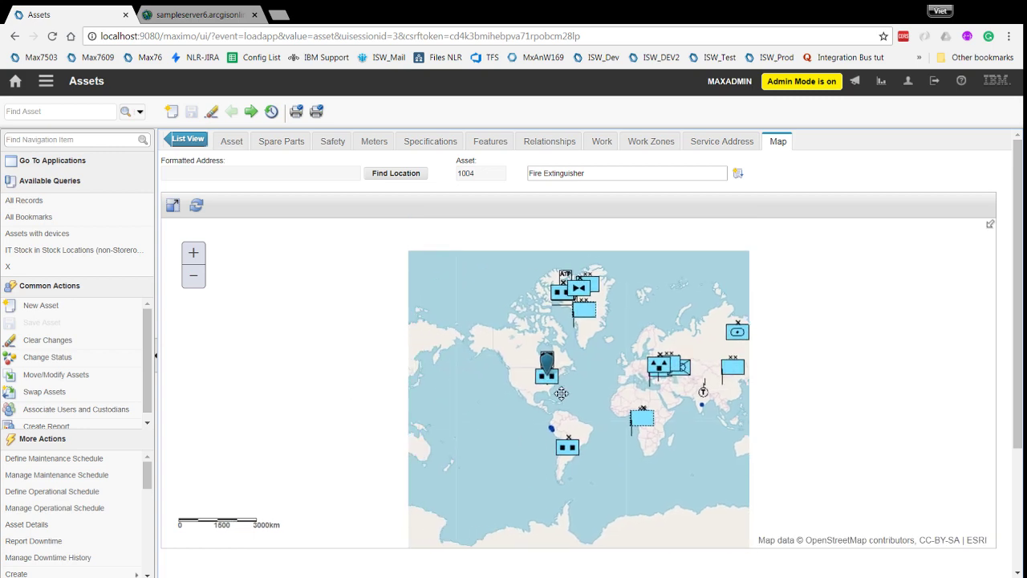
{"action": "scroll", "coordinate": [570, 411], "scroll_direction": "up", "scroll_amount": 1}
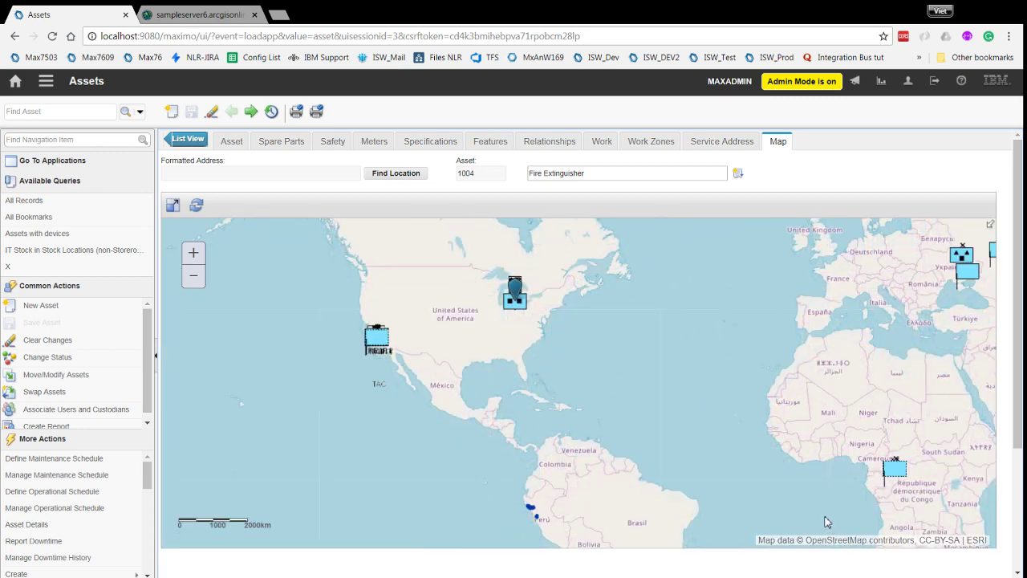
{"action": "scroll", "coordinate": [594, 450], "scroll_direction": "up", "scroll_amount": 1}
{"action": "left_click_drag", "start_coordinate": [458, 269], "coordinate": [506, 401]}
{"action": "scroll", "coordinate": [506, 401], "scroll_direction": "up", "scroll_amount": 2}
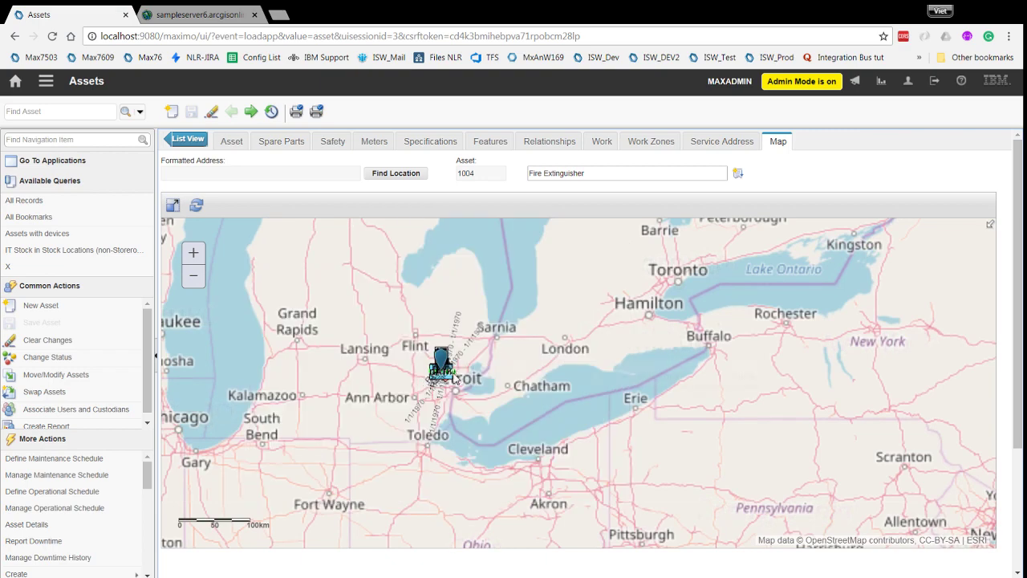
{"action": "scroll", "coordinate": [458, 390], "scroll_direction": "up", "scroll_amount": 1}
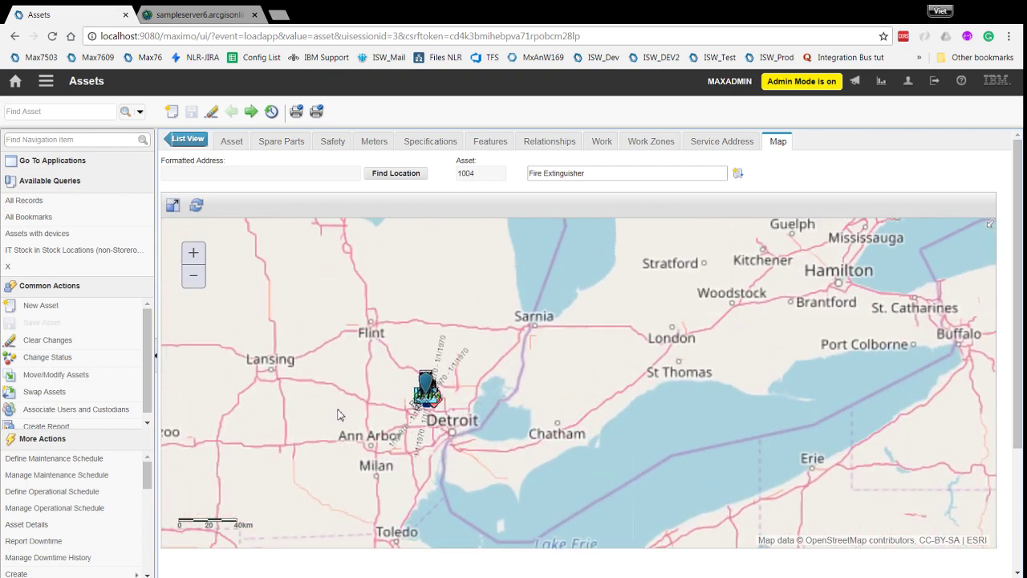
{"action": "scroll", "coordinate": [377, 413], "scroll_direction": "up", "scroll_amount": 1}
{"action": "scroll", "coordinate": [378, 413], "scroll_direction": "up", "scroll_amount": 2}
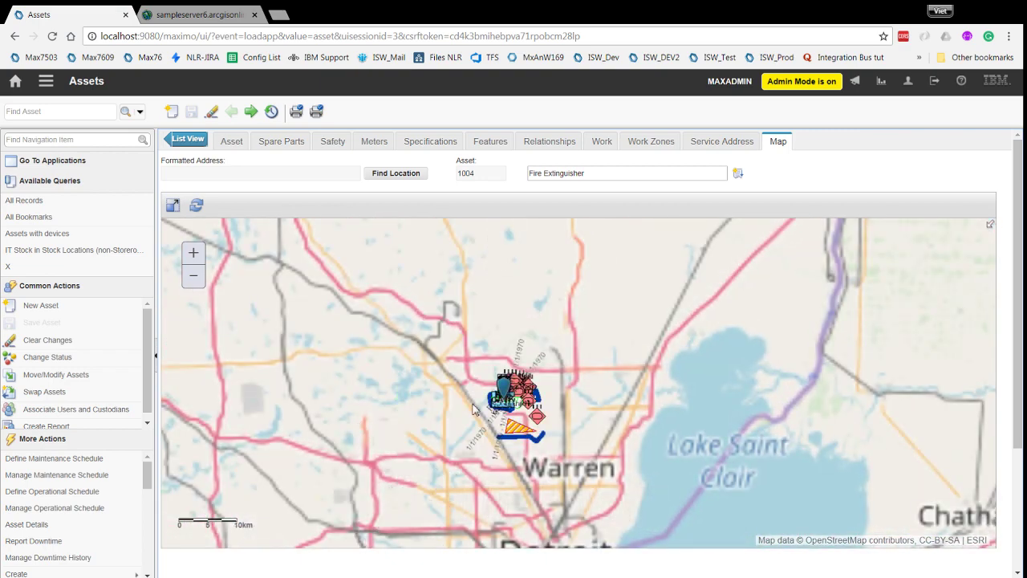
{"action": "scroll", "coordinate": [572, 432], "scroll_direction": "up", "scroll_amount": 2}
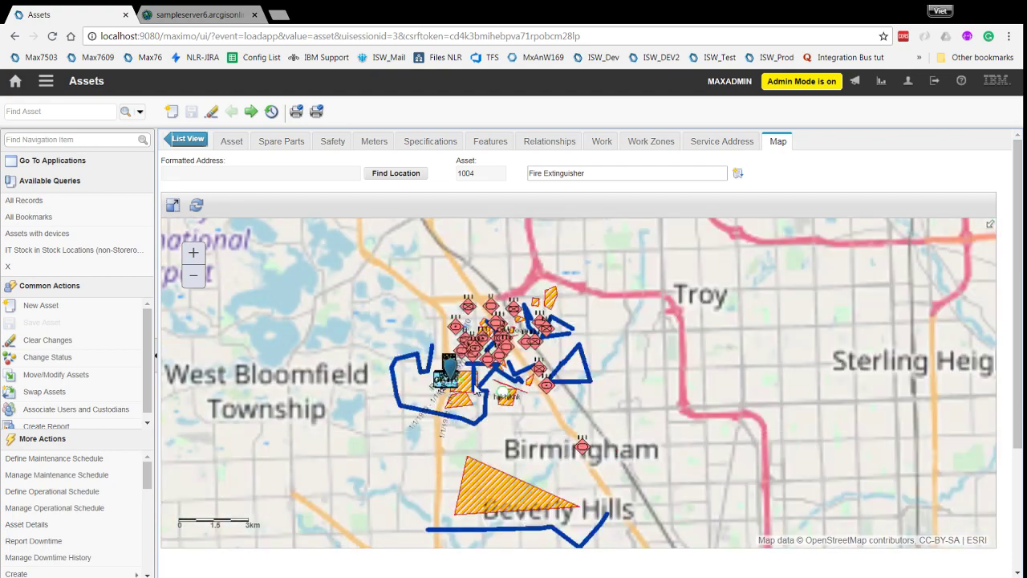
{"action": "scroll", "coordinate": [459, 420], "scroll_direction": "up", "scroll_amount": 2}
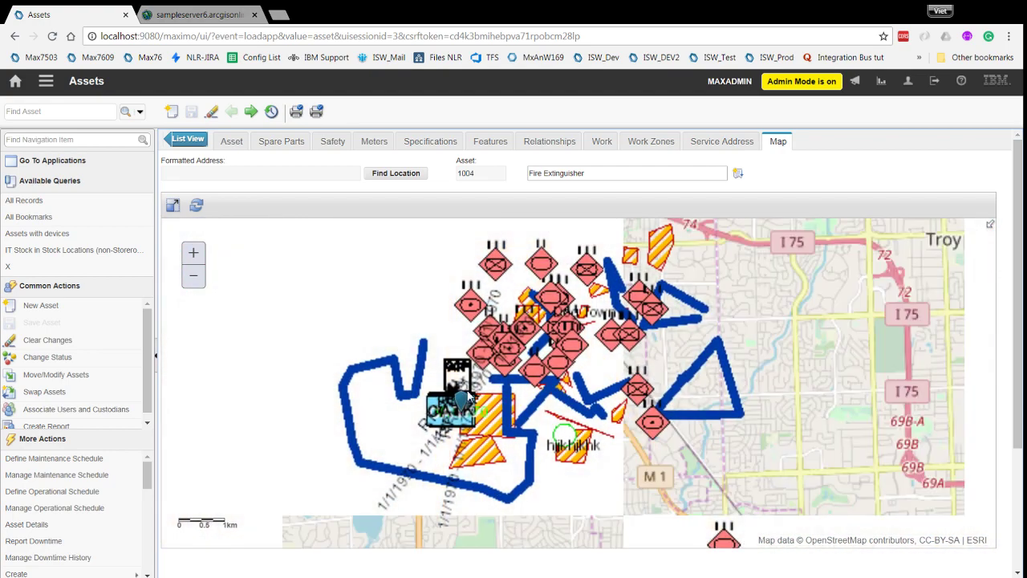
{"action": "scroll", "coordinate": [423, 415], "scroll_direction": "up", "scroll_amount": 1}
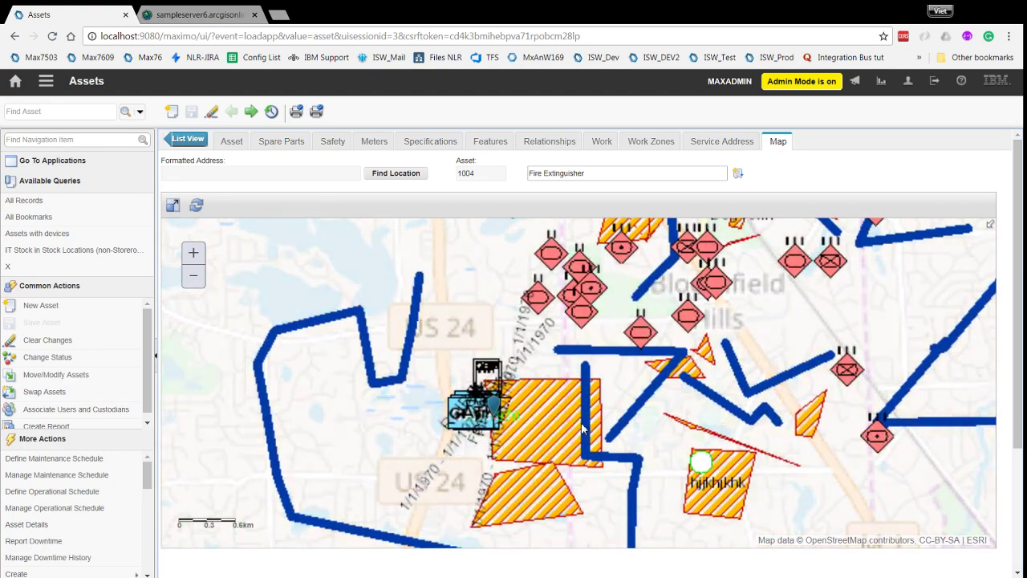
{"action": "scroll", "coordinate": [398, 366], "scroll_direction": "up", "scroll_amount": 1}
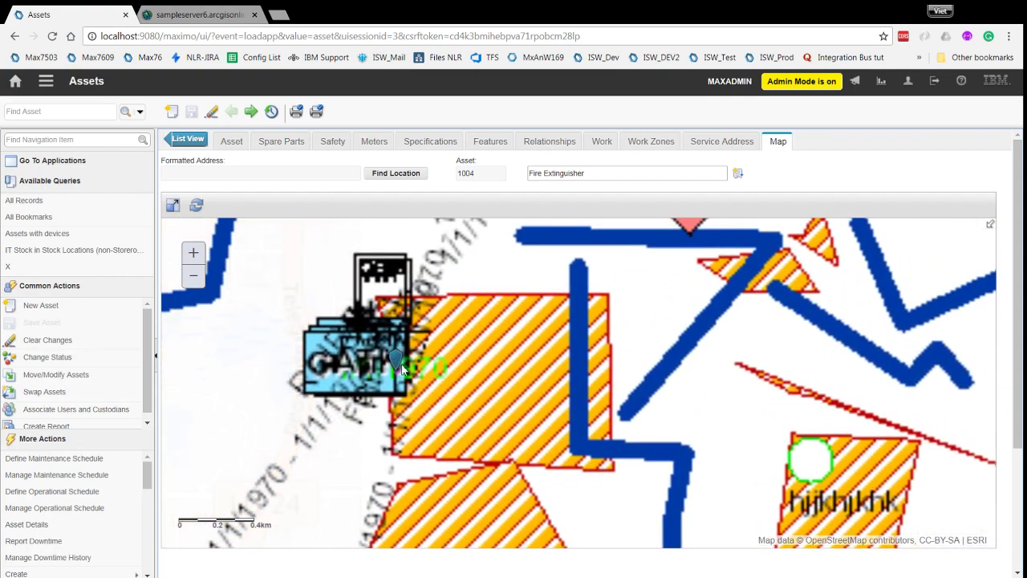
{"action": "mouse_move", "coordinate": [397, 366]}
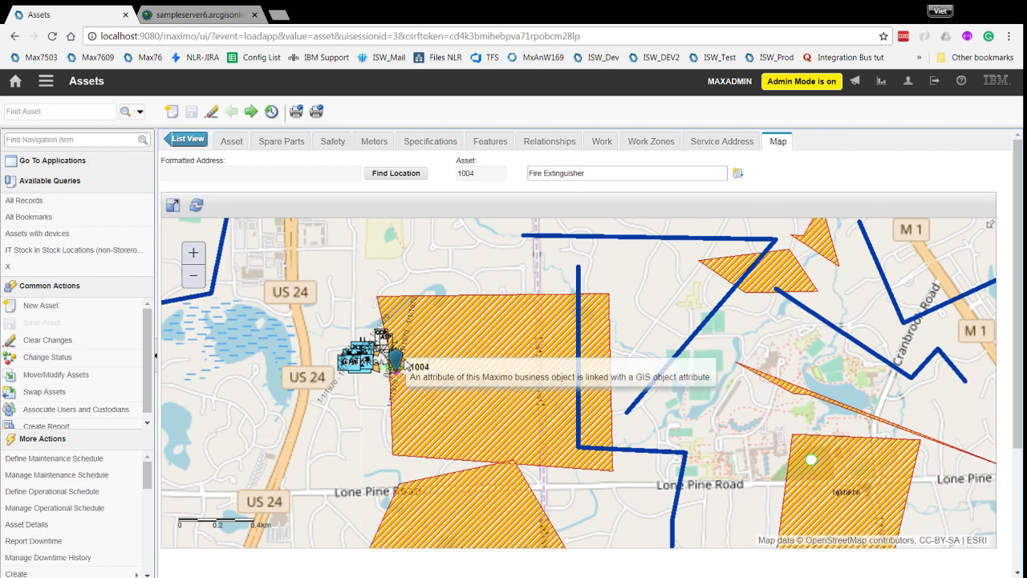
{"action": "left_click_drag", "start_coordinate": [398, 366], "coordinate": [498, 337]}
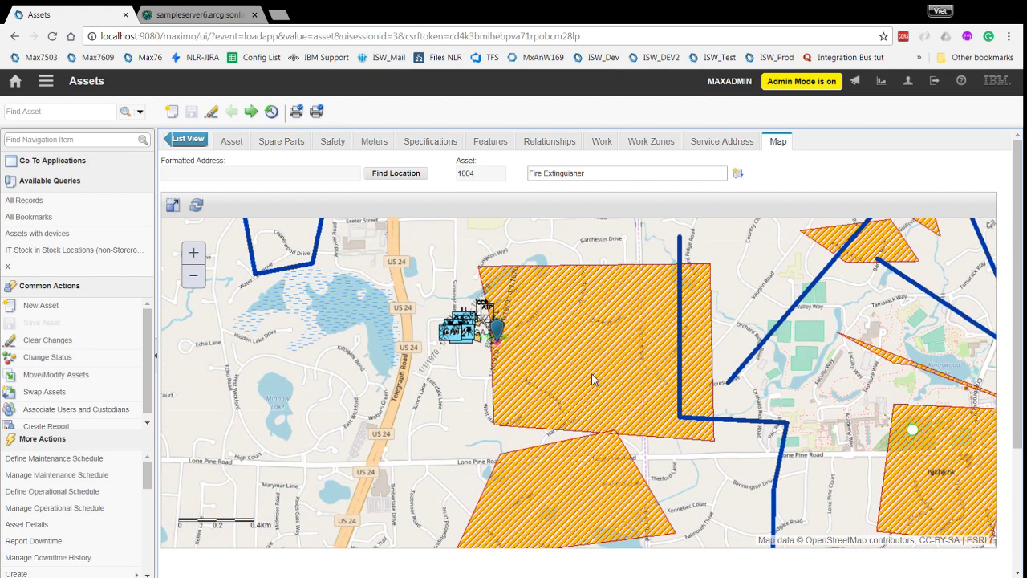